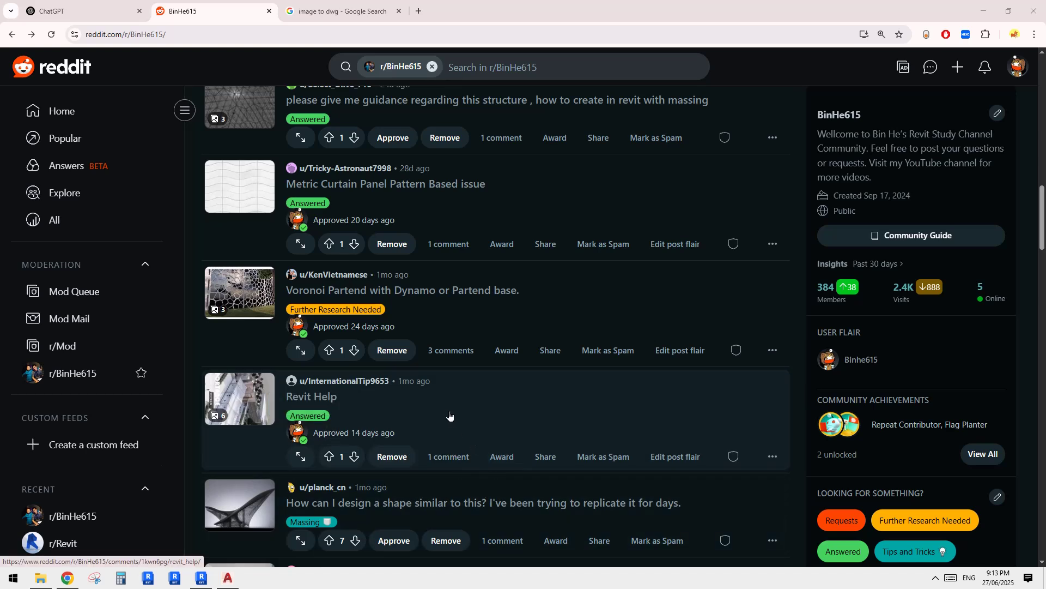
# Open the 'Voronoi Partend with Dynamo or Partend base.' post and browse its facade images
pyautogui.click(455, 343)
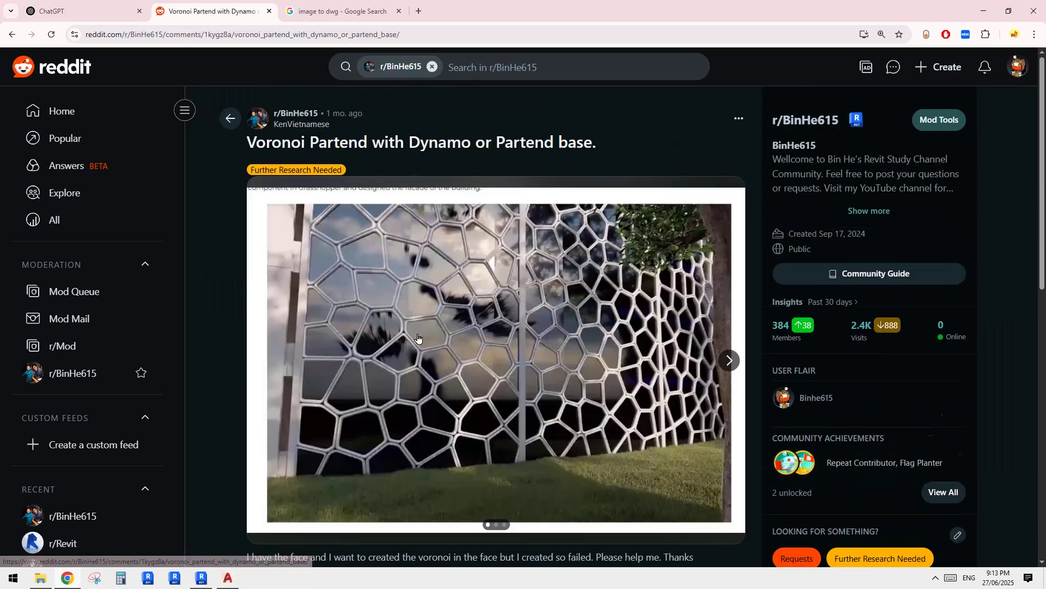
pyautogui.scroll(-2, 632, 479)
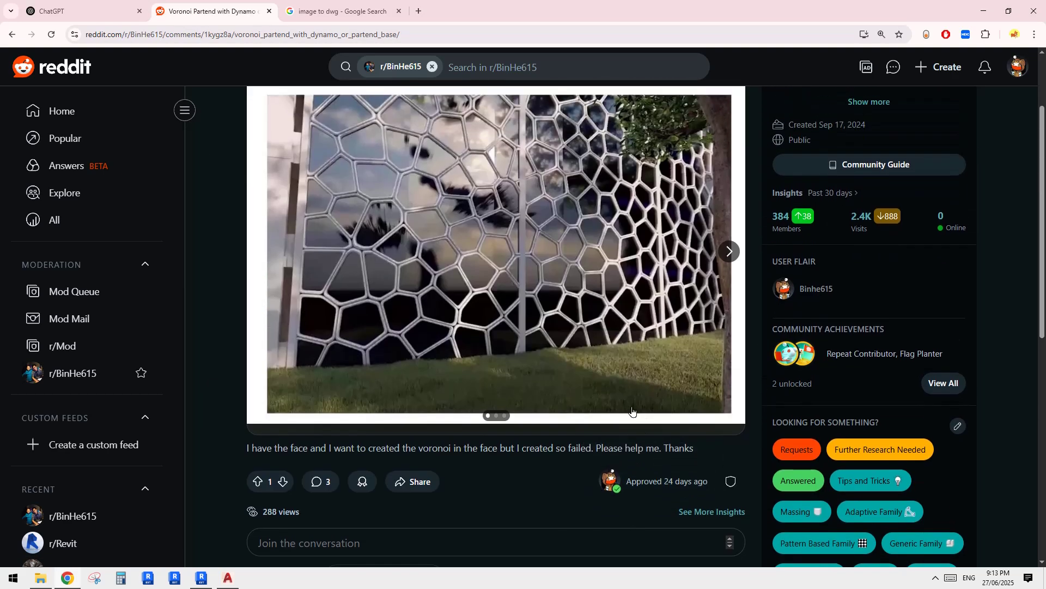
pyautogui.click(730, 251)
pyautogui.click(732, 251)
pyautogui.click(264, 252)
pyautogui.click(264, 252)
pyautogui.scroll(1, 429, 360)
pyautogui.scroll(-5, 436, 363)
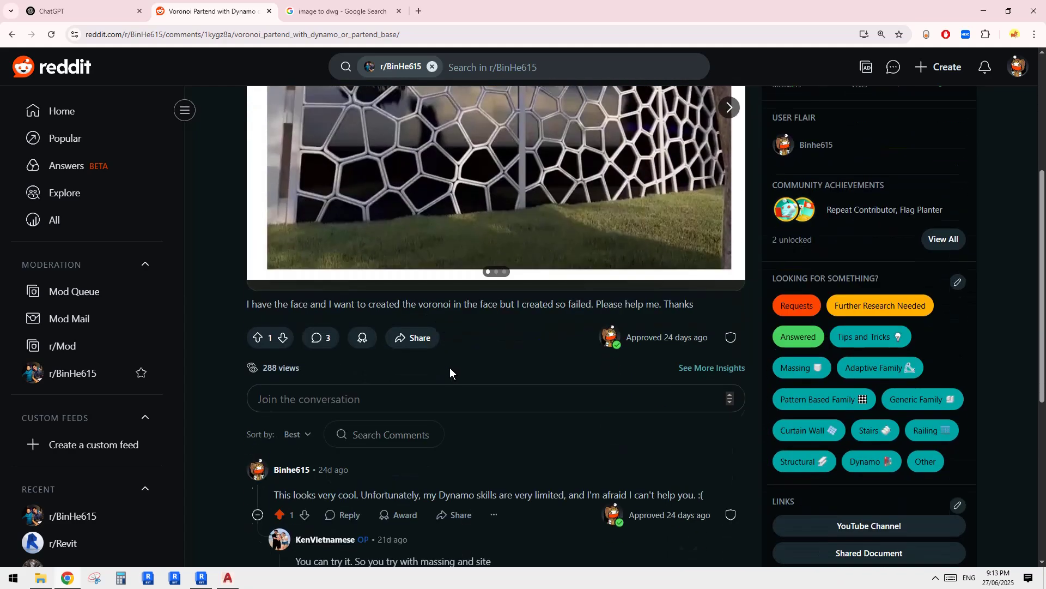
pyautogui.scroll(4, 529, 402)
pyautogui.scroll(1, 463, 332)
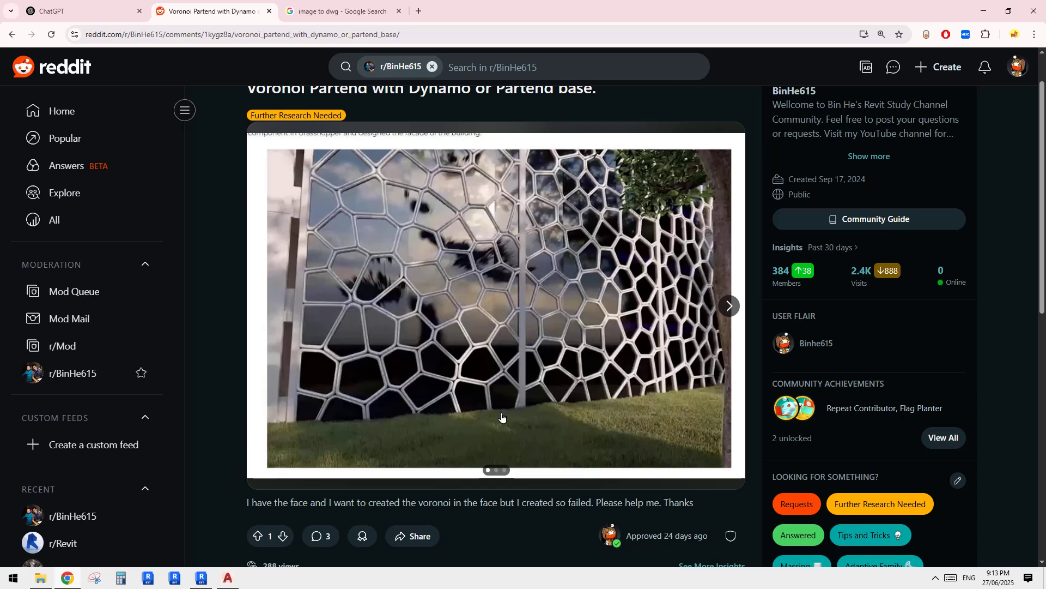
# Glance at the Revit model and the Reddit post, then move on to ChatGPT
pyautogui.click(202, 577)
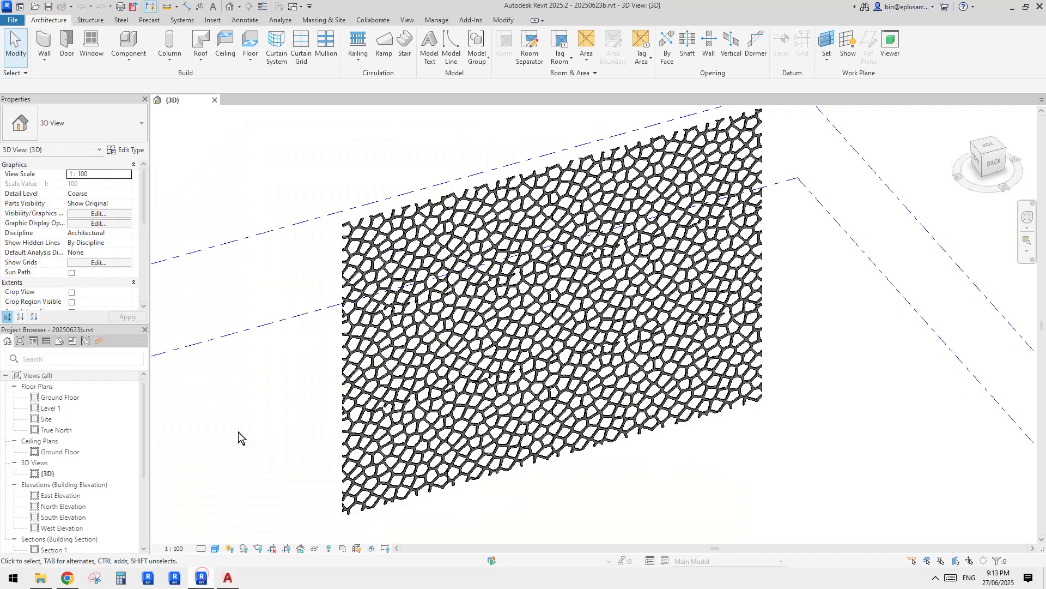
pyautogui.click(67, 578)
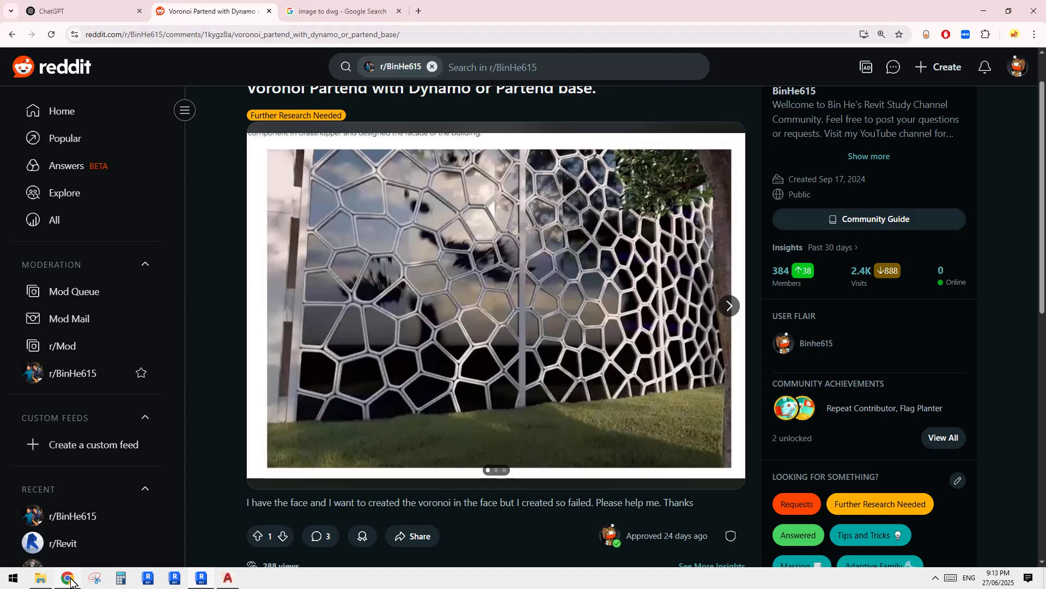
pyautogui.click(77, 12)
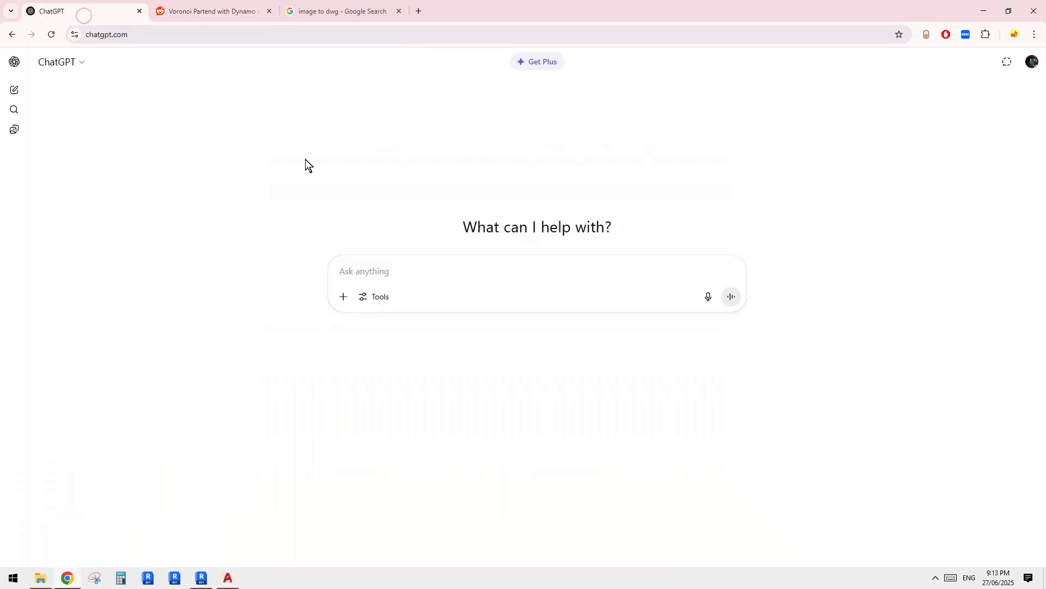
# Zoom in on the Revit Voronoi curtain wall and select a panel to inspect it
pyautogui.click(202, 577)
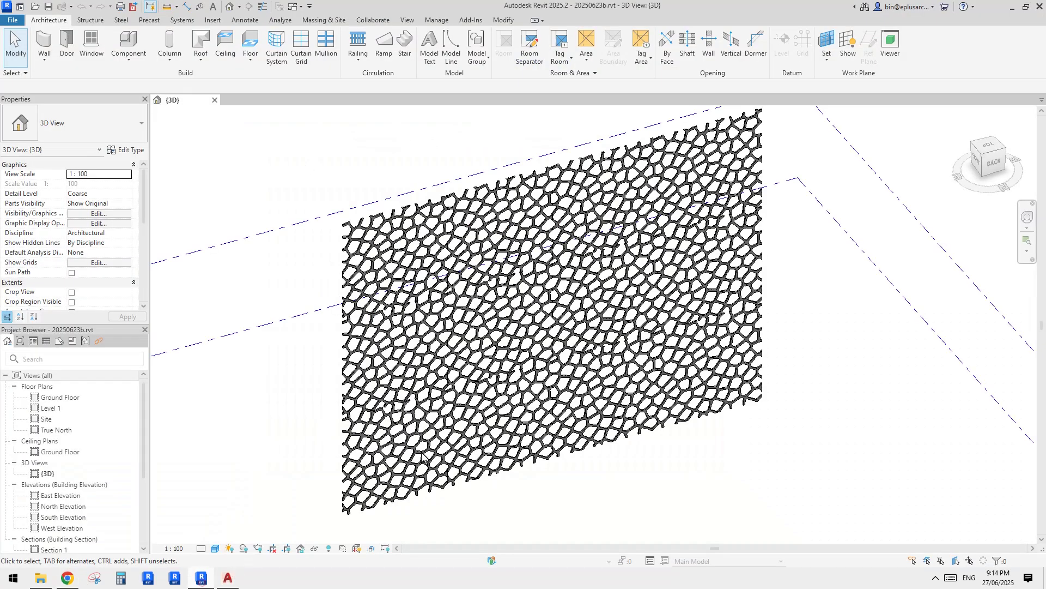
pyautogui.scroll(5, 646, 417)
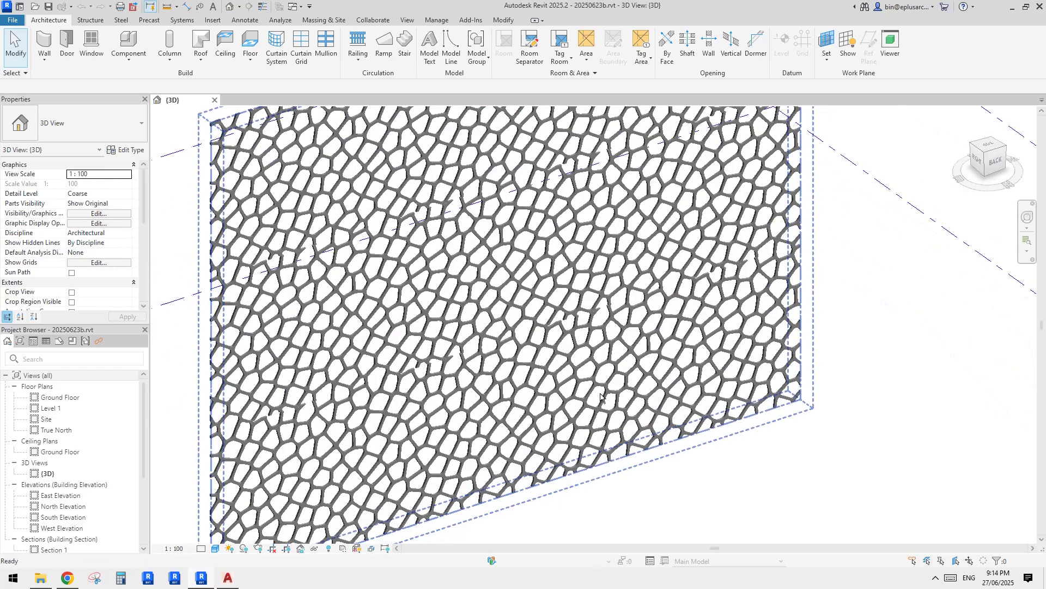
pyautogui.scroll(2, 548, 286)
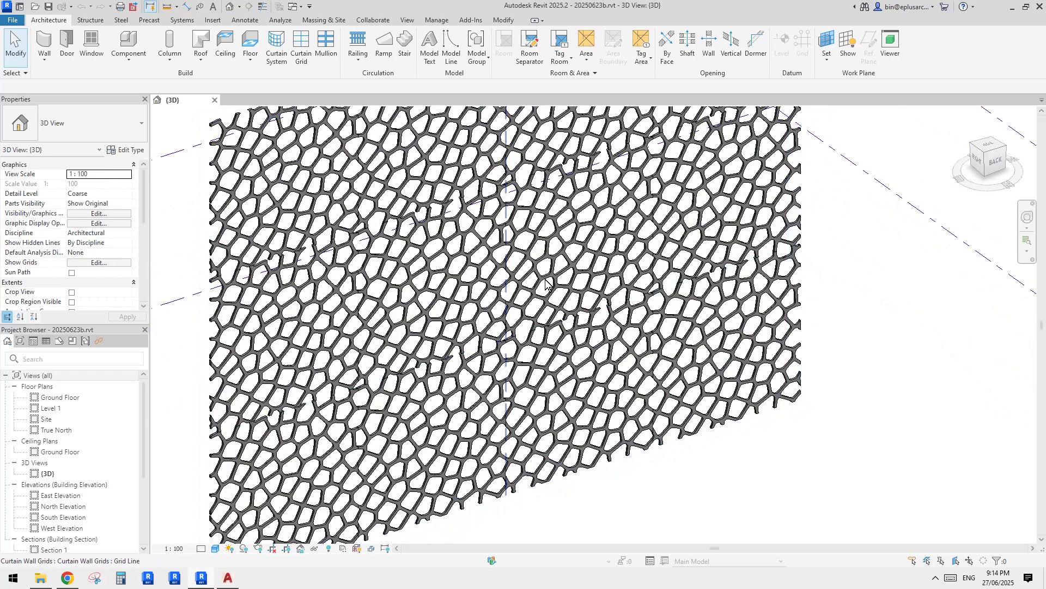
pyautogui.click(429, 286)
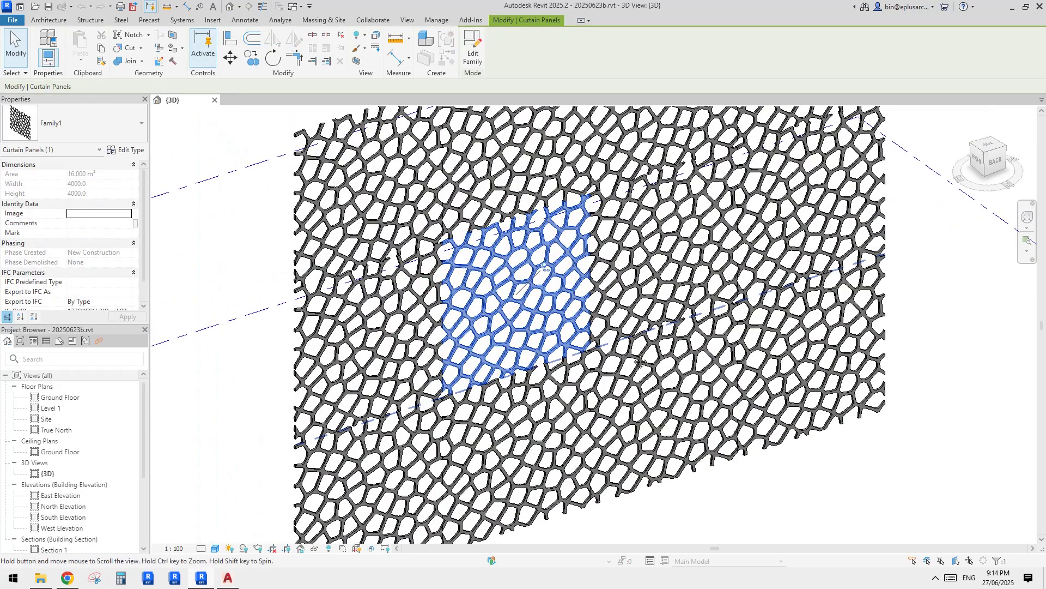
pyautogui.press('Escape')
pyautogui.scroll(3, 619, 352)
pyautogui.scroll(3, 619, 352)
pyautogui.scroll(2, 627, 321)
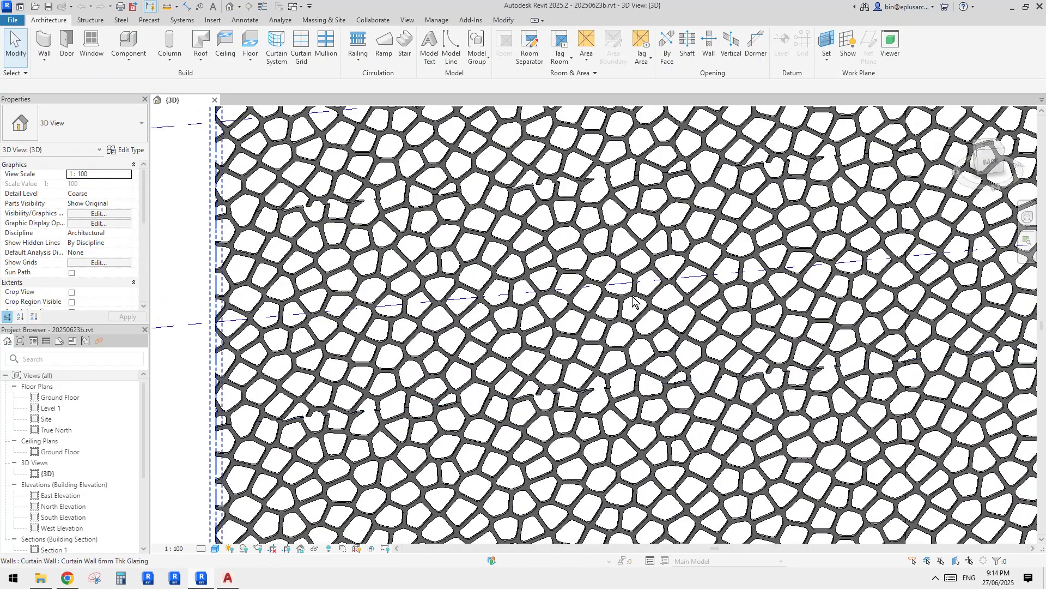
# Select a single Voronoi curtain panel and pan around it for a closer look
pyautogui.click(631, 303)
pyautogui.moveTo(631, 303); pyautogui.dragTo(557, 325, button='middle')
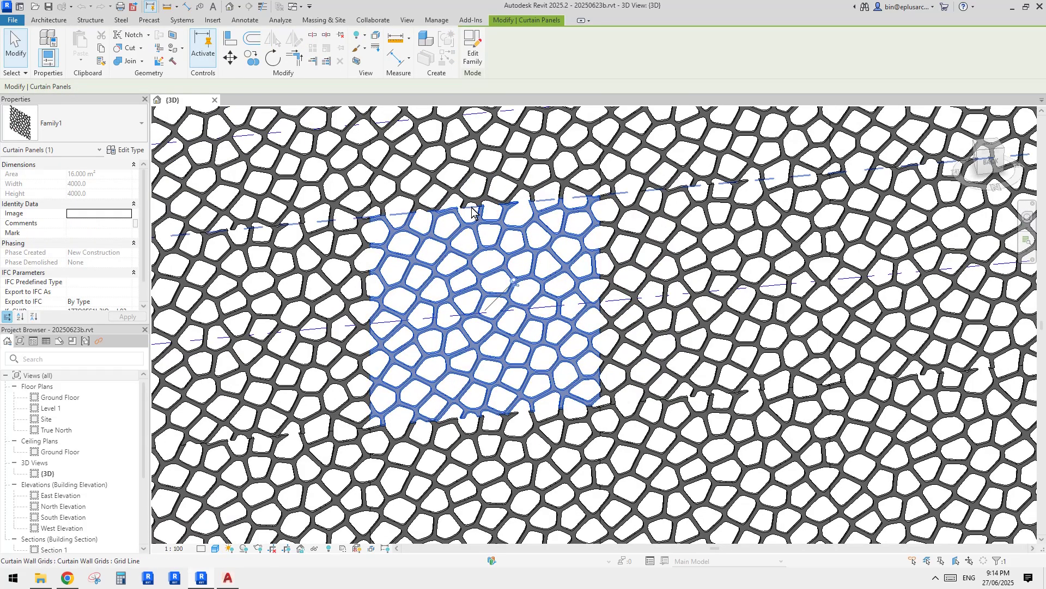
pyautogui.moveTo(482, 210); pyautogui.dragTo(601, 221, button='middle')
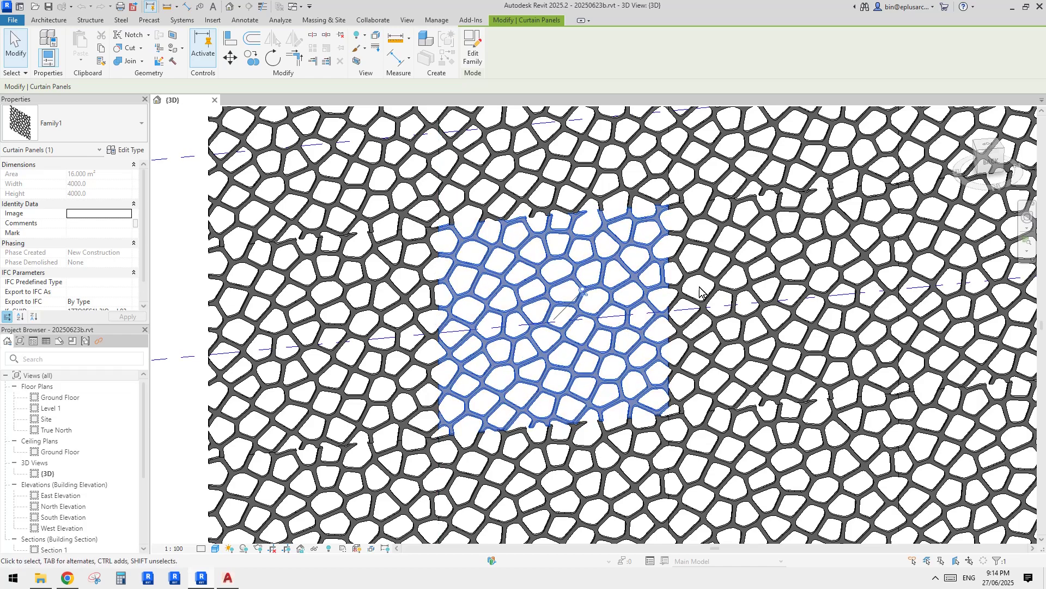
pyautogui.moveTo(430, 318); pyautogui.dragTo(464, 305, button='middle')
pyautogui.press('Escape')
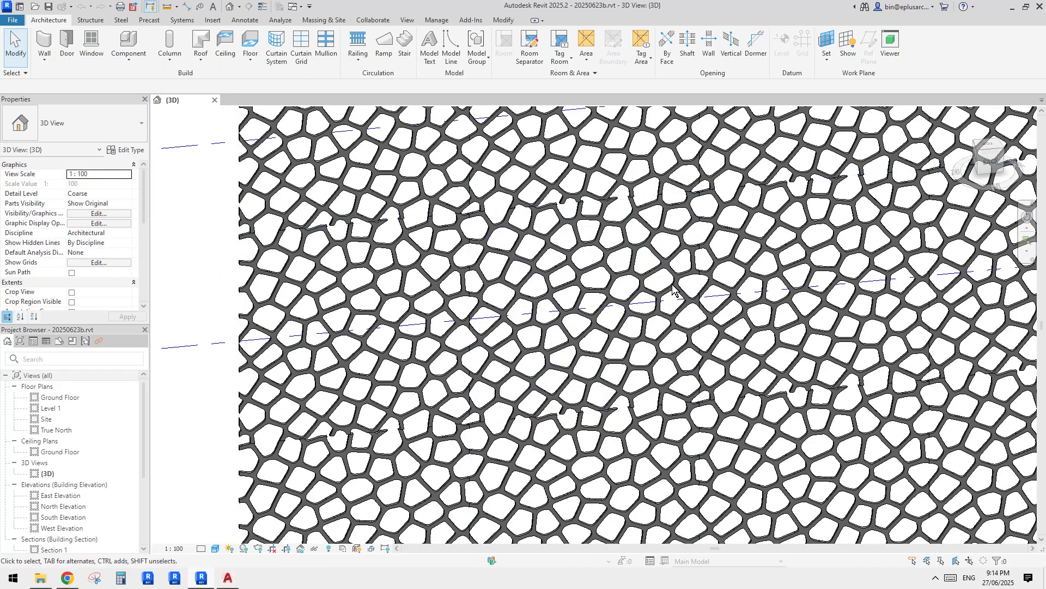
# Orbit and zoom the 3D view of the wall, then bring up ChatGPT
pyautogui.scroll(-2, 637, 333)
pyautogui.keyDown('shift'); pyautogui.moveTo(638, 334); pyautogui.dragTo(576, 369, button='middle'); pyautogui.keyUp('shift')
pyautogui.scroll(3, 617, 345)
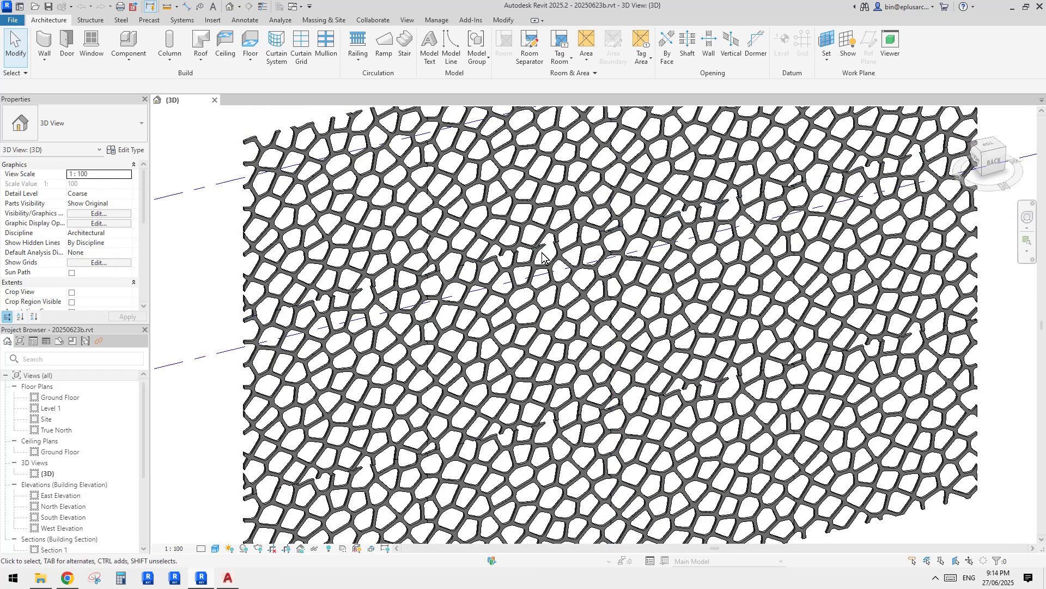
pyautogui.scroll(1, 545, 322)
pyautogui.scroll(1, 545, 327)
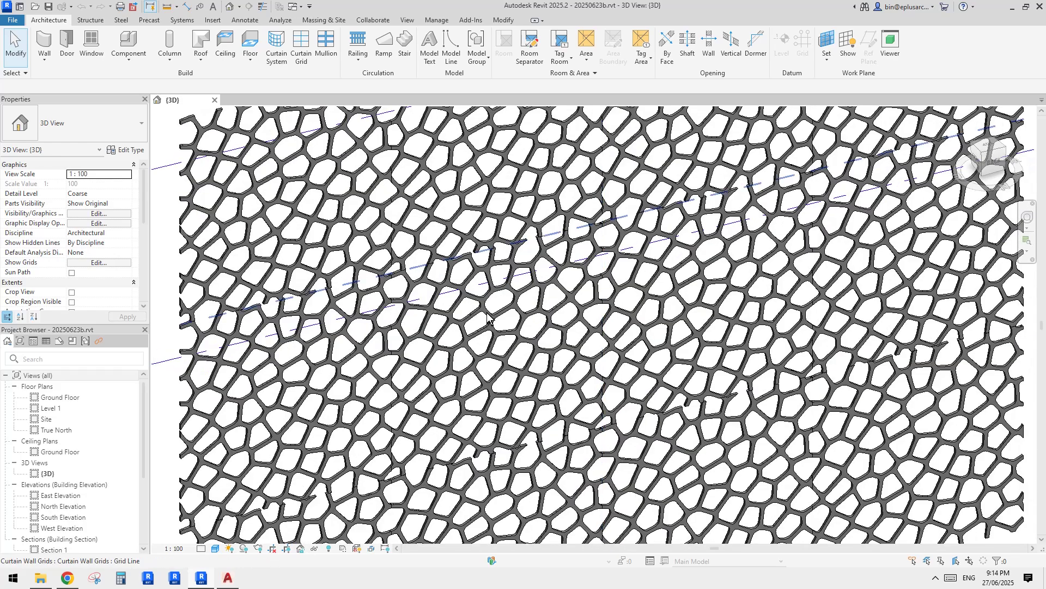
pyautogui.scroll(1, 523, 305)
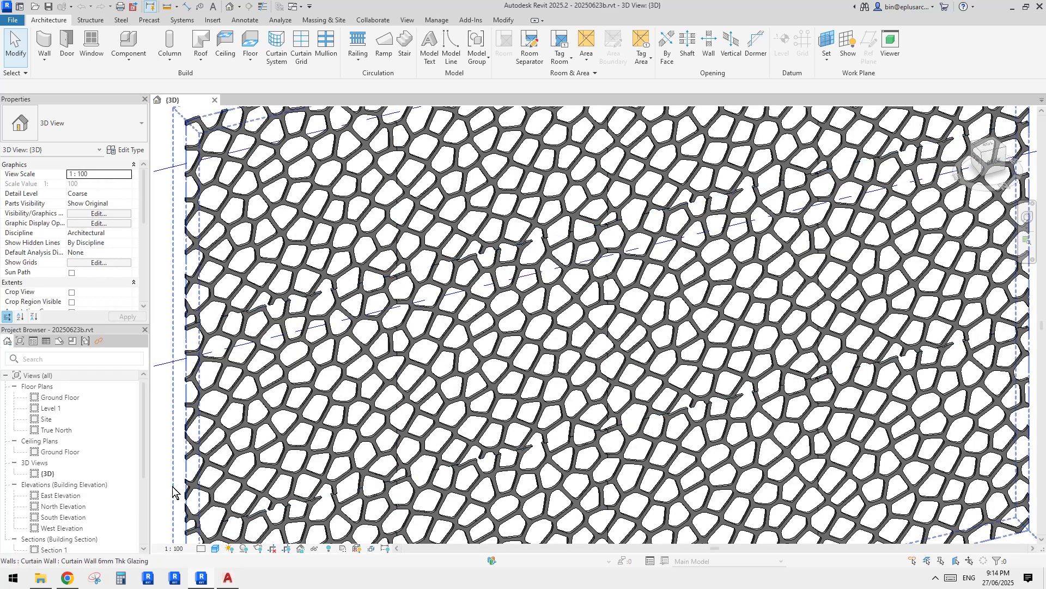
pyautogui.click(67, 577)
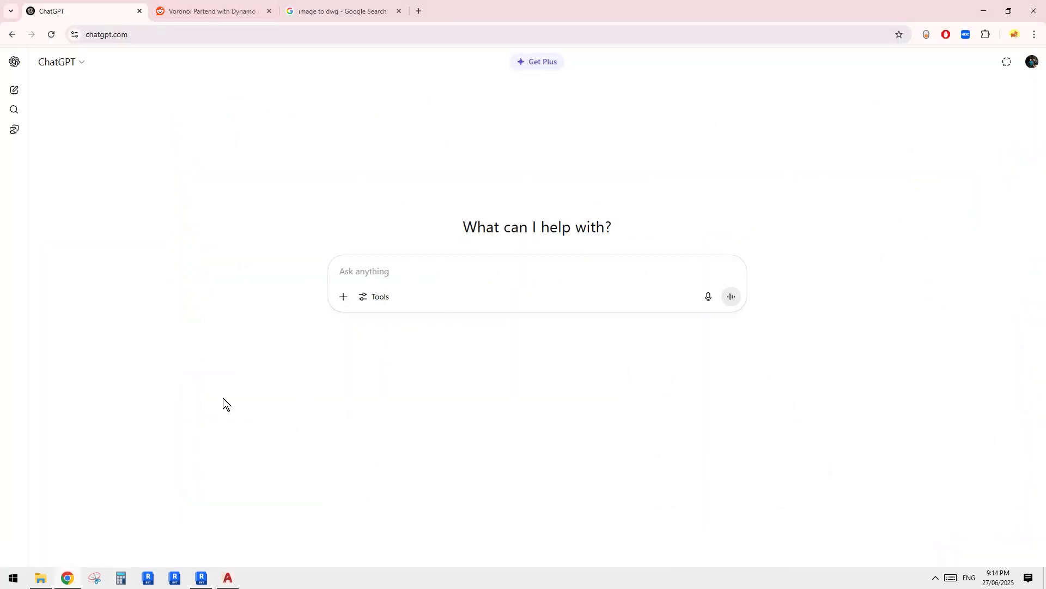
# Paste the Reddit facade photo into ChatGPT and request a seamless black-and-white Voronoi pattern image
pyautogui.click(206, 12)
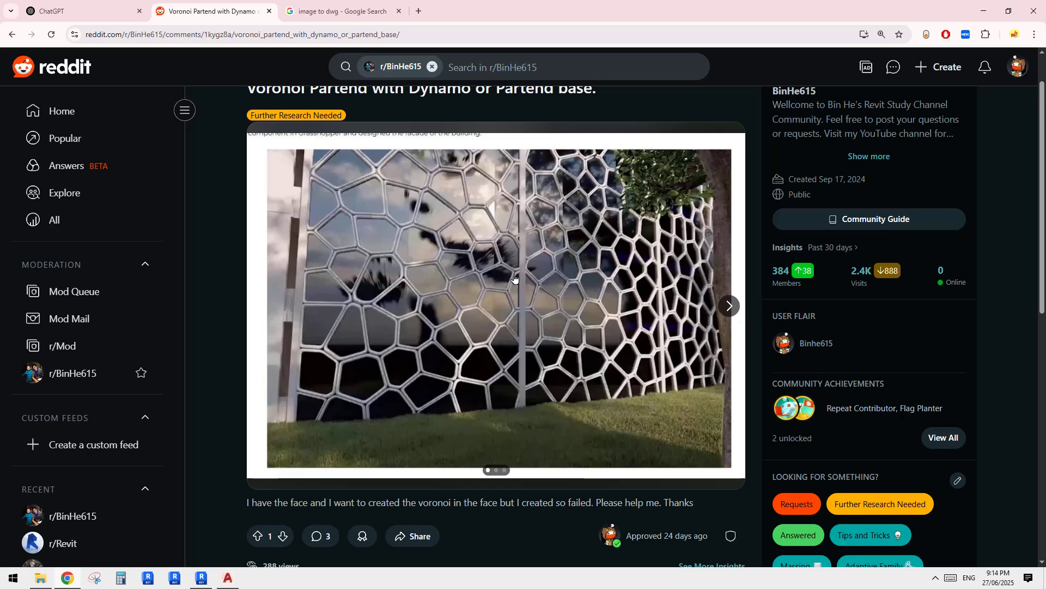
pyautogui.rightClick(434, 253)
pyautogui.click(492, 299)
pyautogui.click(83, 18)
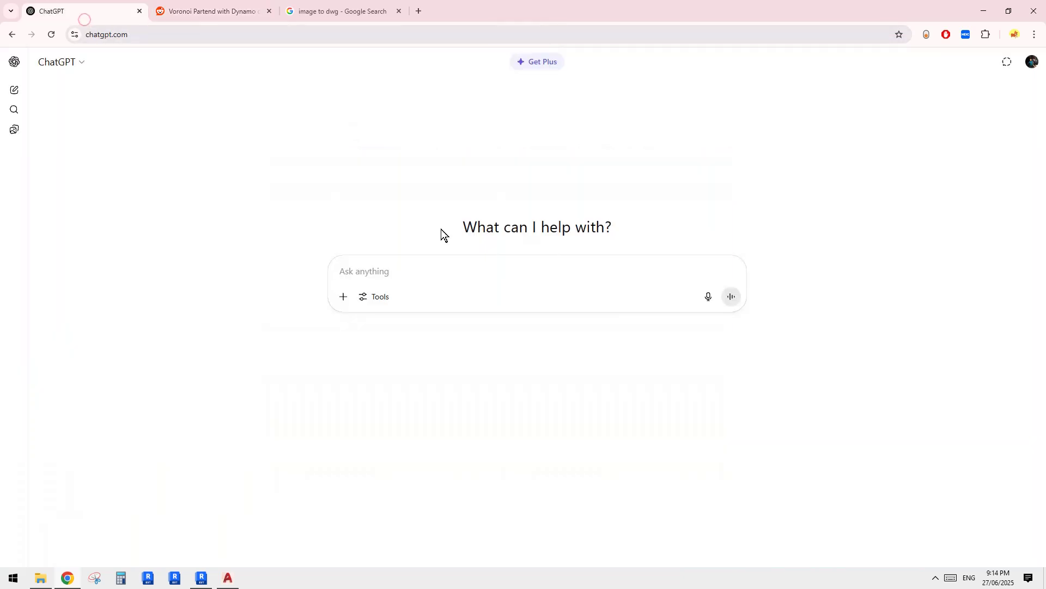
pyautogui.click(404, 265)
pyautogui.hotkey('ctrl', 'v')
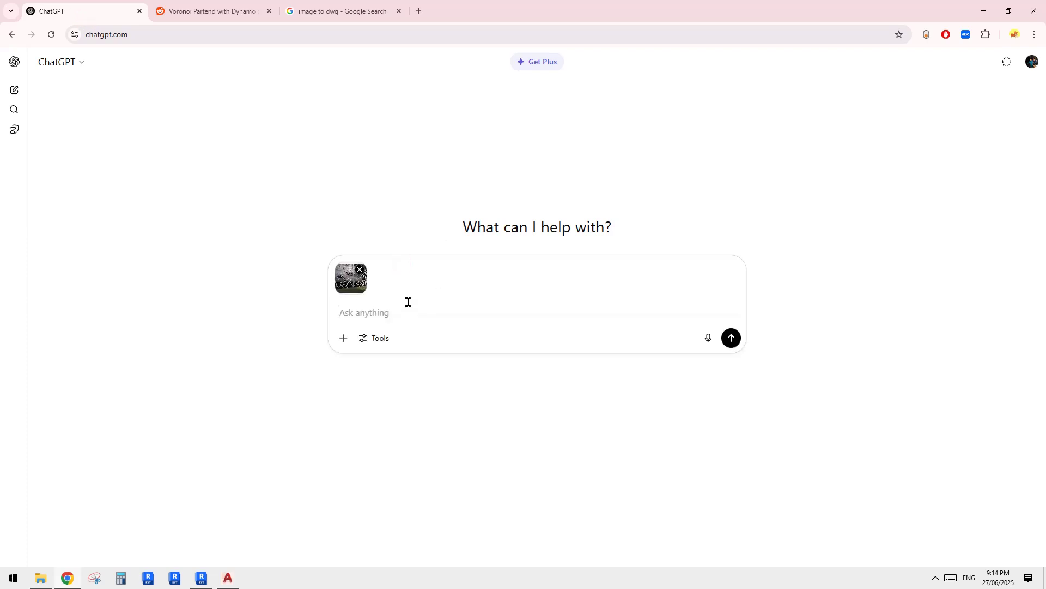
pyautogui.write('create a black and white image')
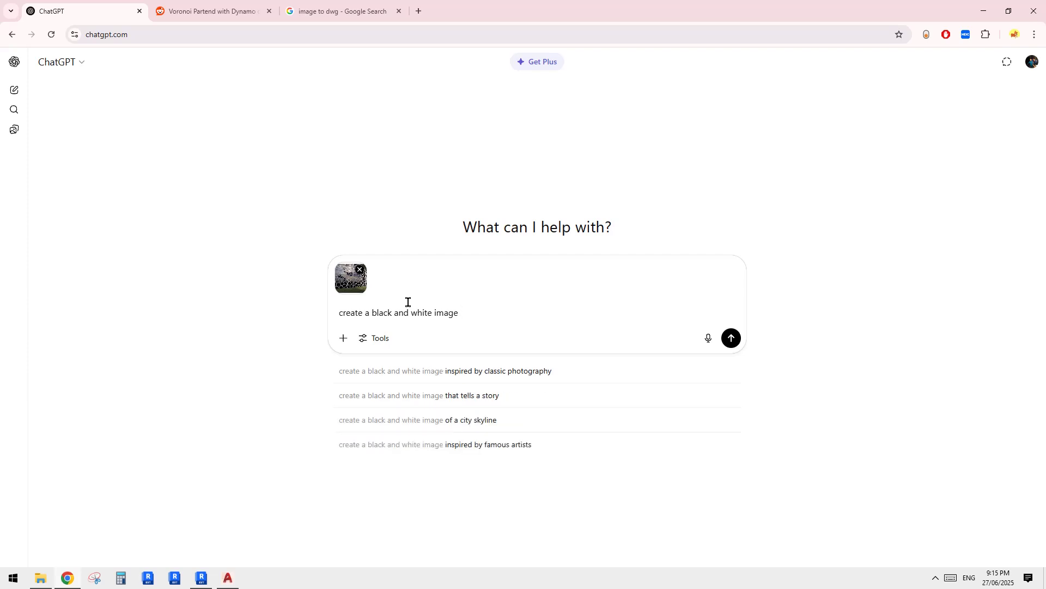
pyautogui.write(' wi')
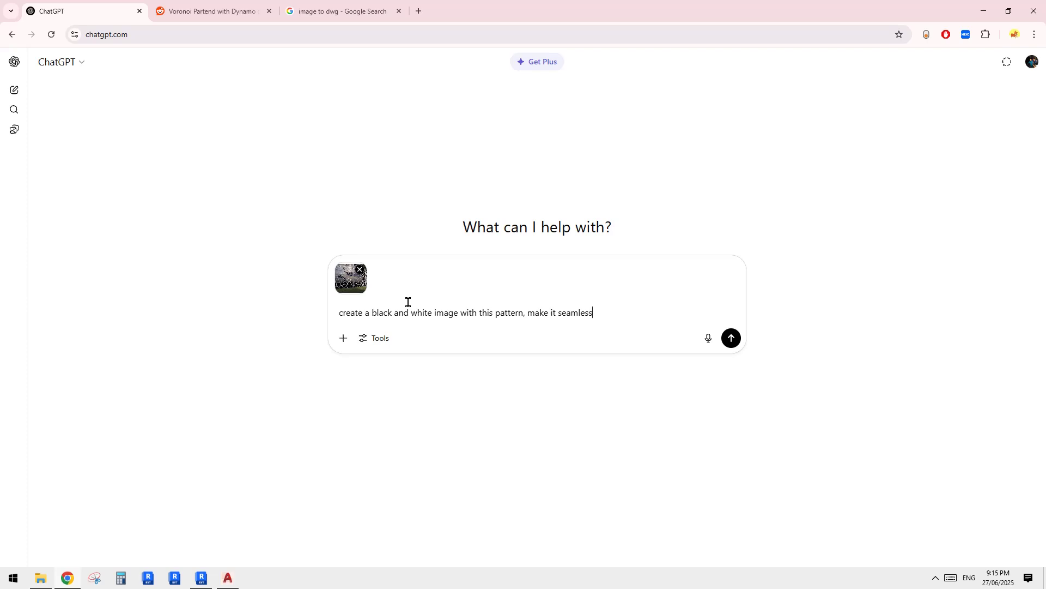
pyautogui.press('Return')
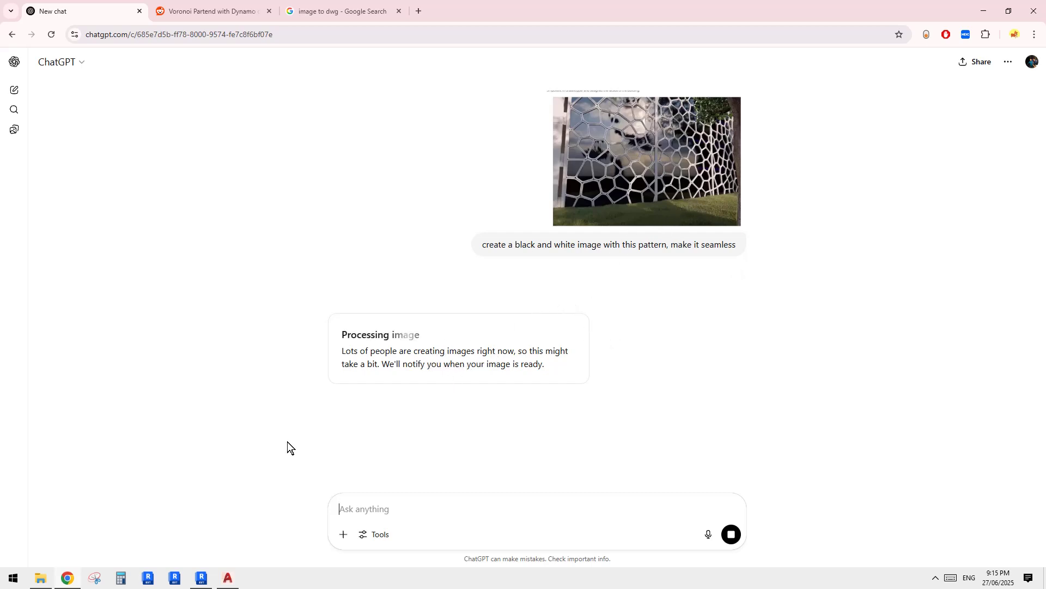
# Open the downloaded 1024 x 1024 Voronoi pattern PNG from Downloads in the photo viewer
pyautogui.click(212, 12)
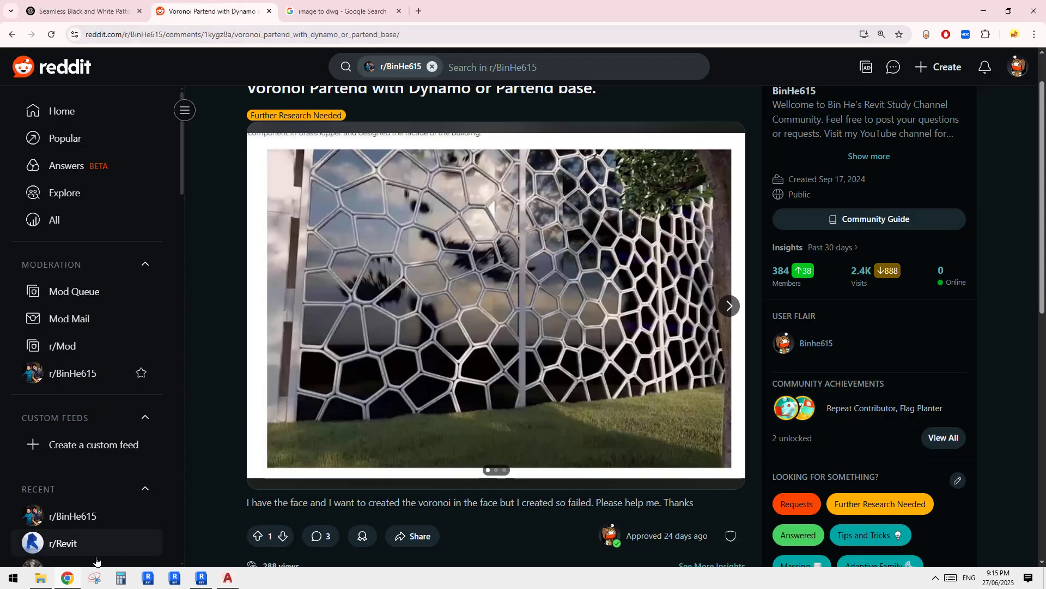
pyautogui.click(43, 579)
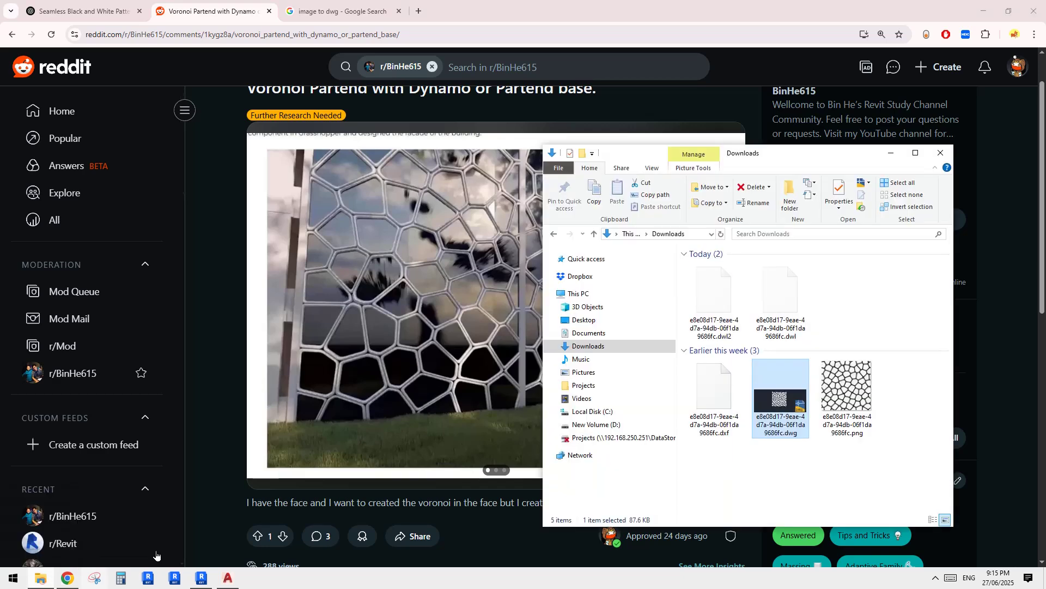
pyautogui.click(851, 388)
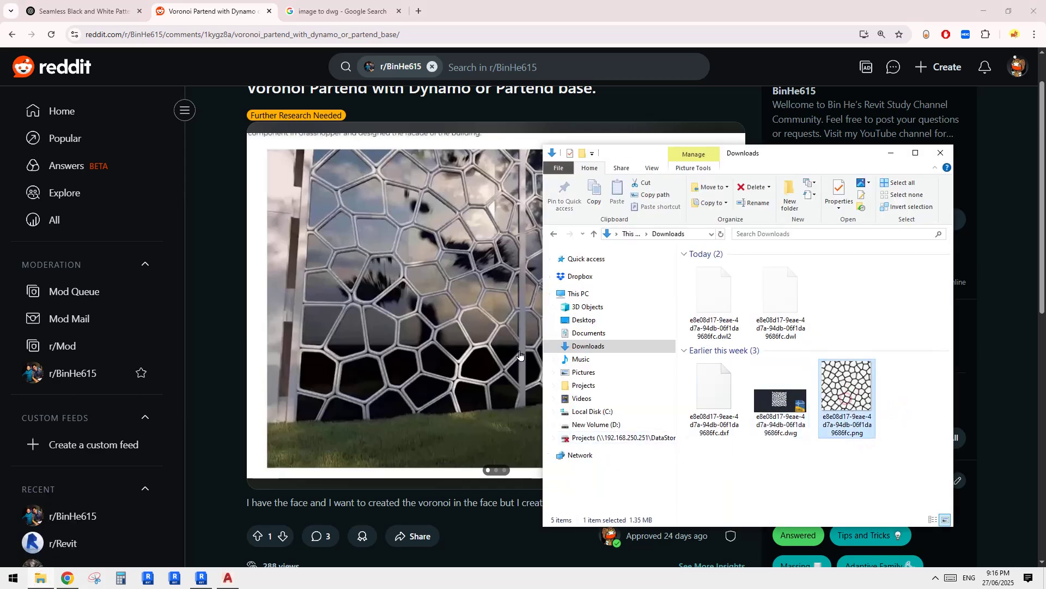
pyautogui.doubleClick(851, 395)
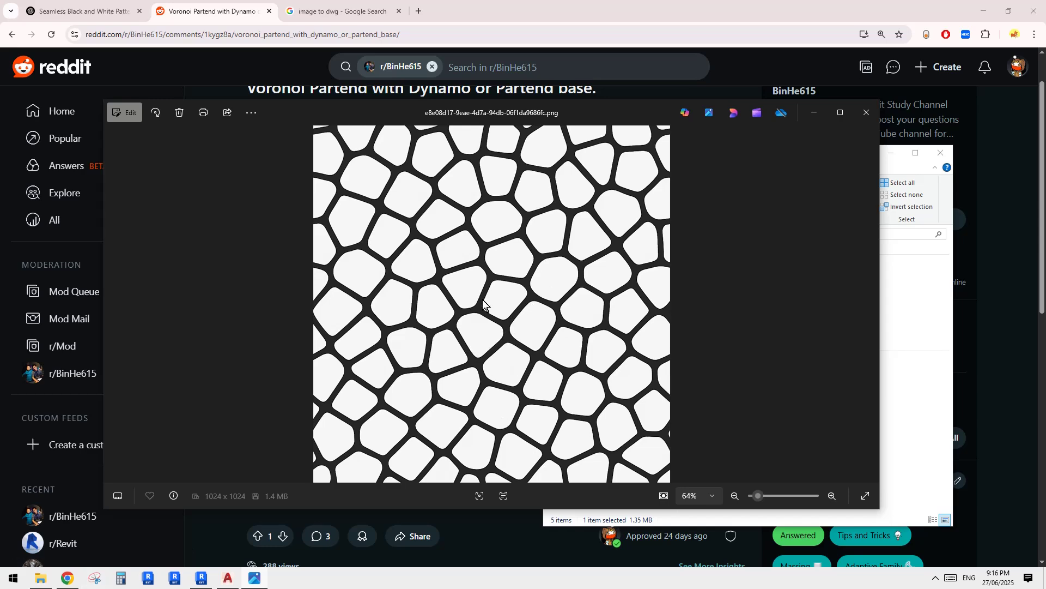
# Review the 'image to dwg' Google results, then return to the Revit Voronoi wall
pyautogui.click(131, 551)
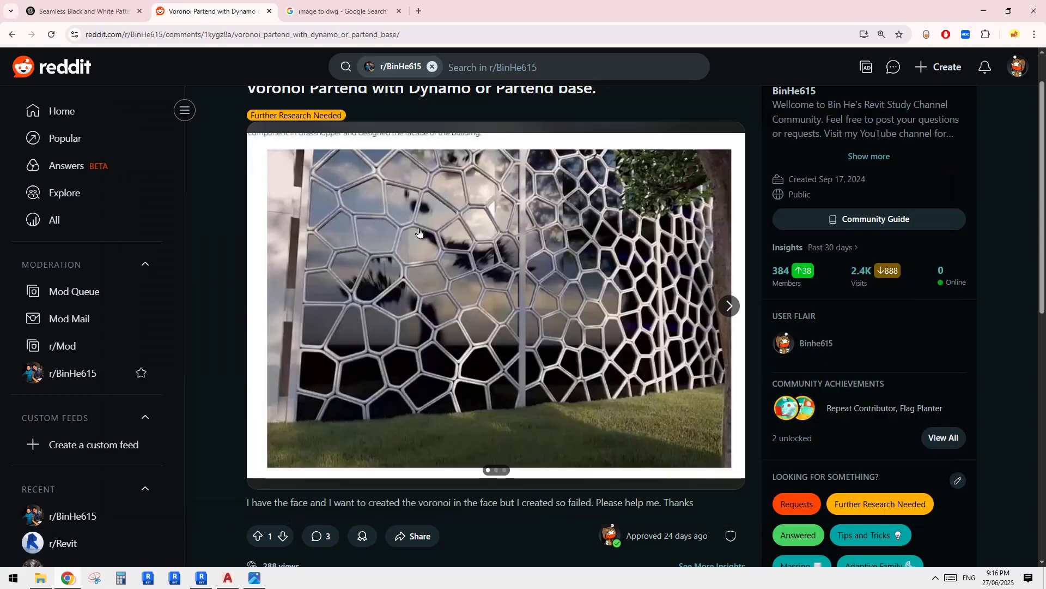
pyautogui.click(327, 11)
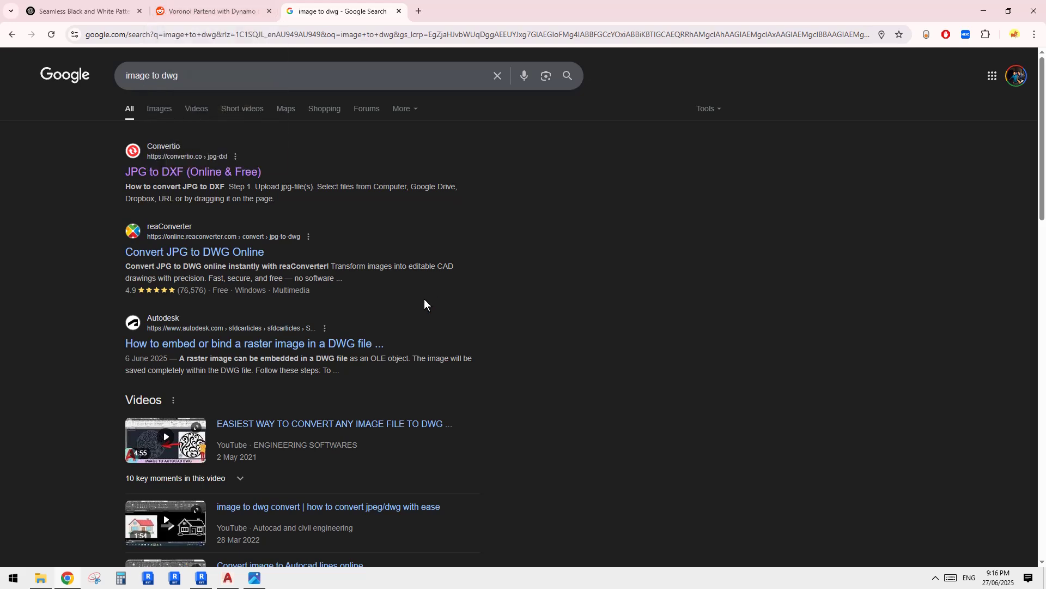
pyautogui.click(201, 578)
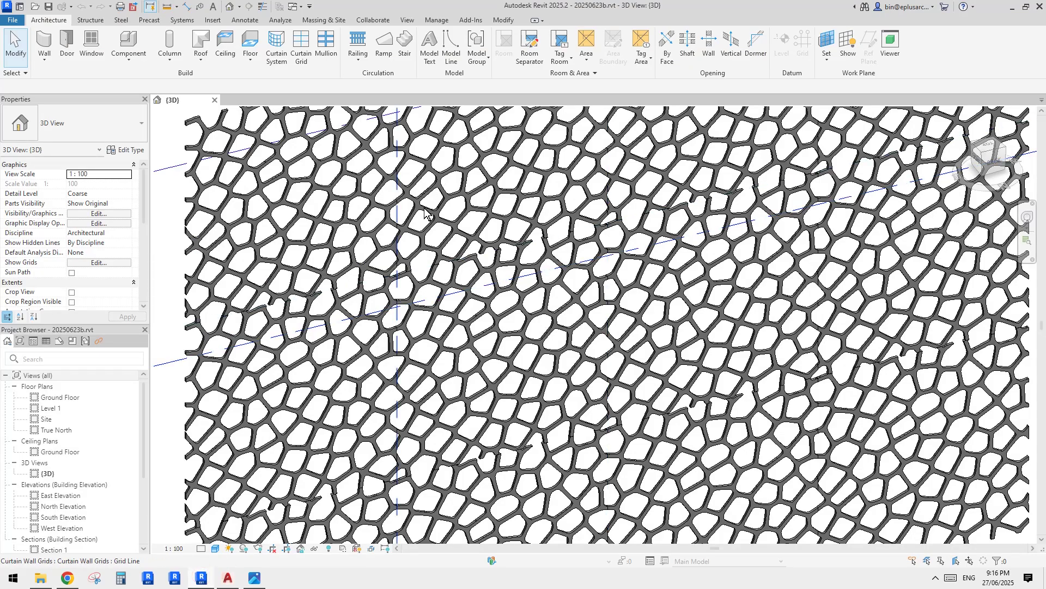
# Select a Voronoi curtain panel and open its family, Family1, in the Family Editor
pyautogui.scroll(-4, 479, 278)
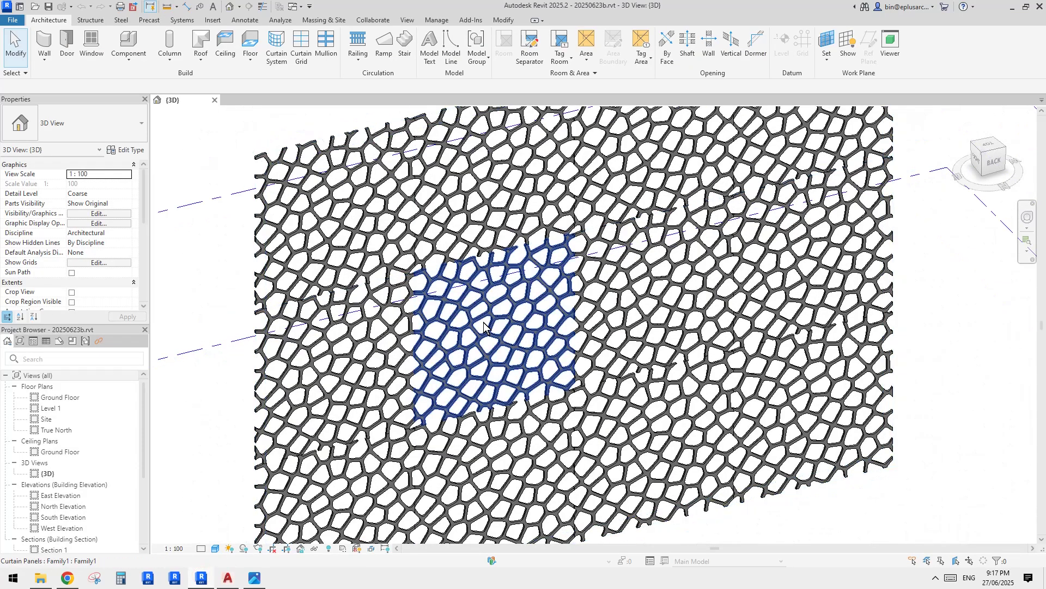
pyautogui.click(484, 326)
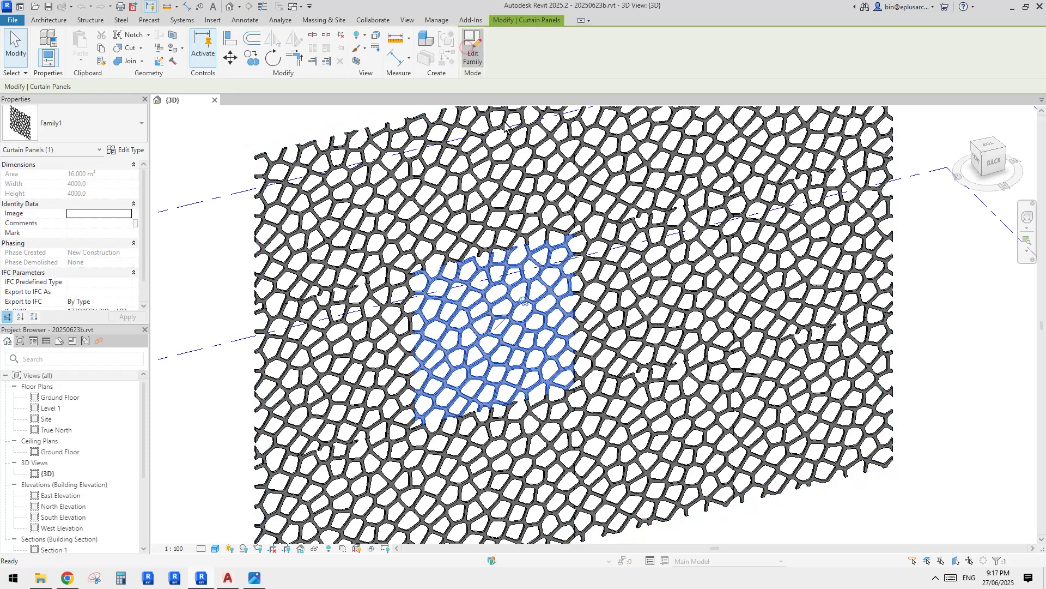
pyautogui.click(472, 49)
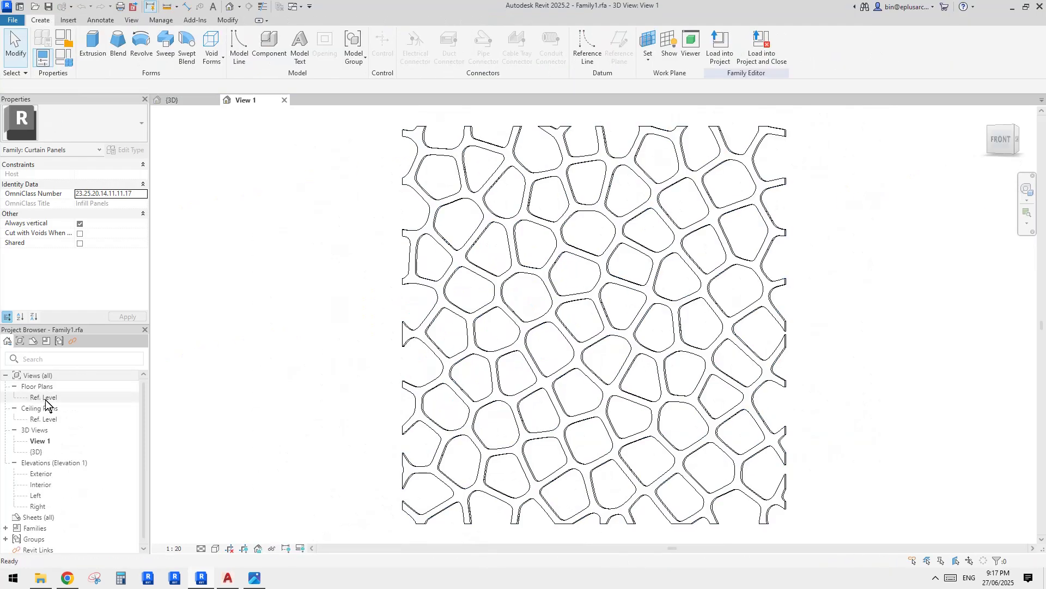
# Show the family's Exterior elevation and enter sketch mode on the Voronoi extrusion
pyautogui.doubleClick(45, 477)
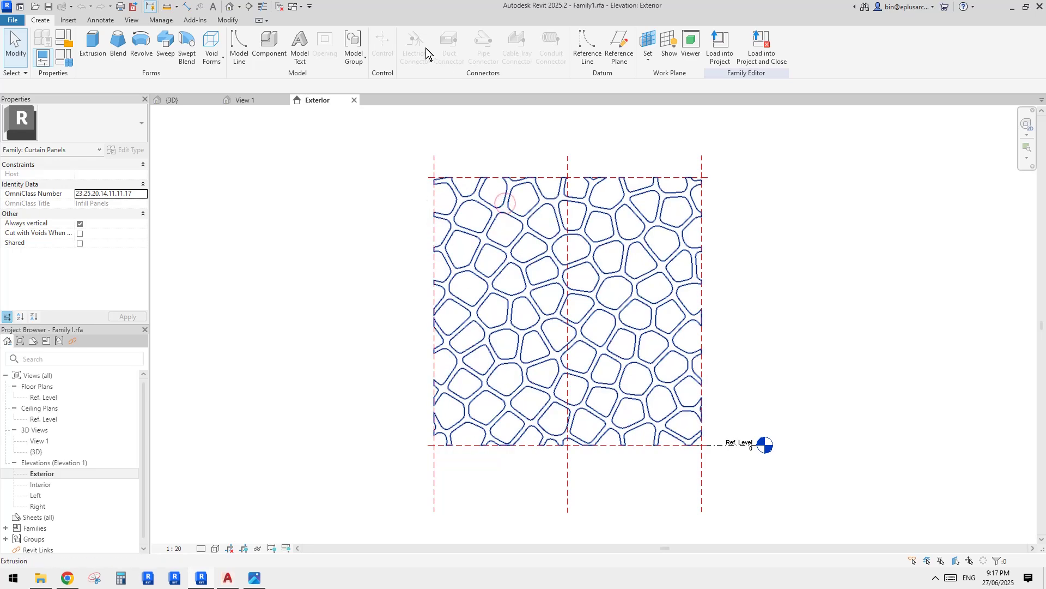
pyautogui.click(555, 333)
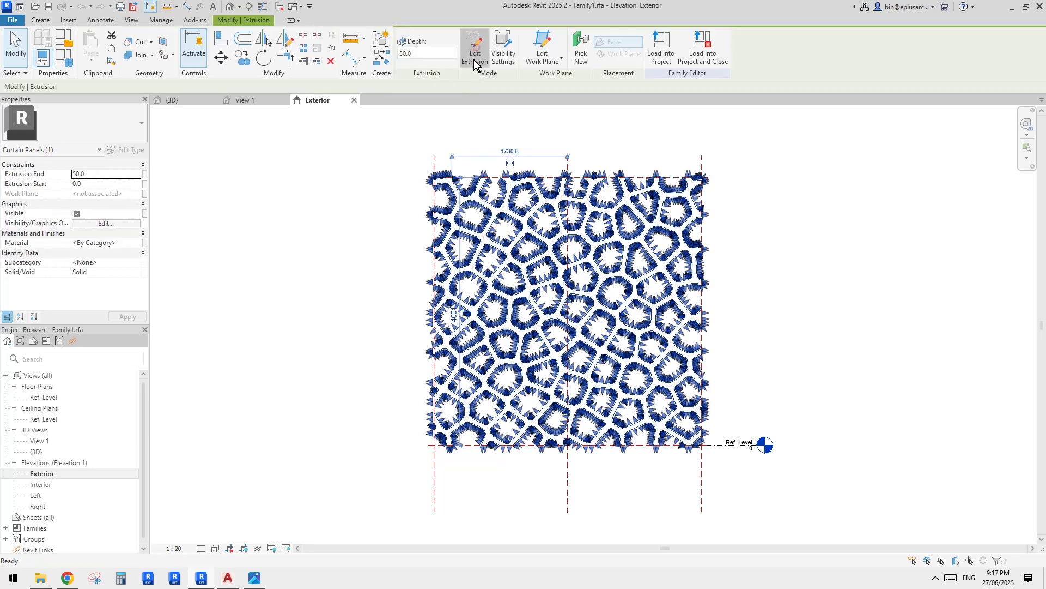
pyautogui.click(474, 57)
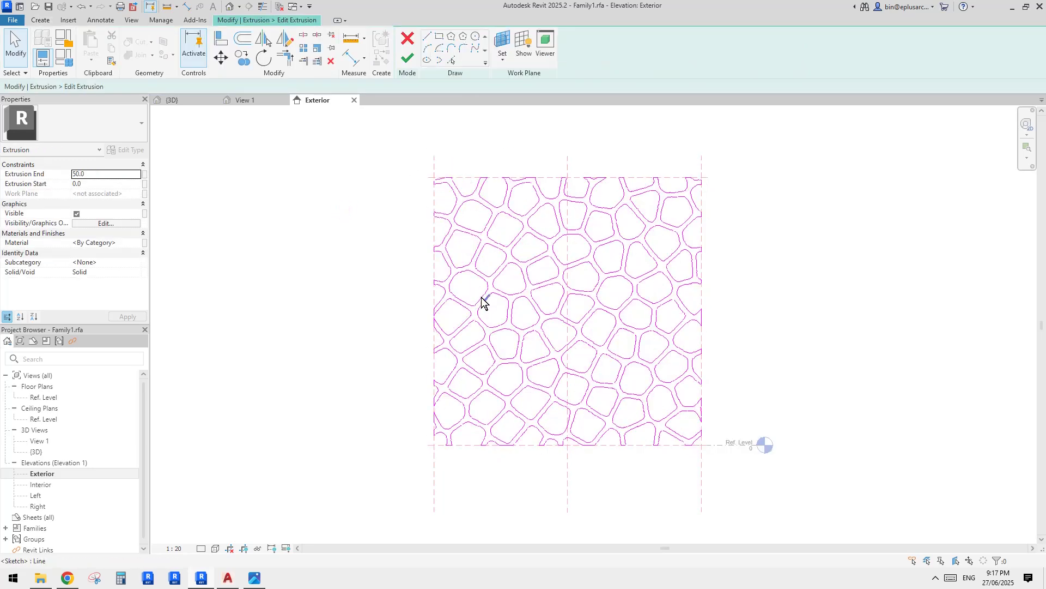
pyautogui.click(42, 580)
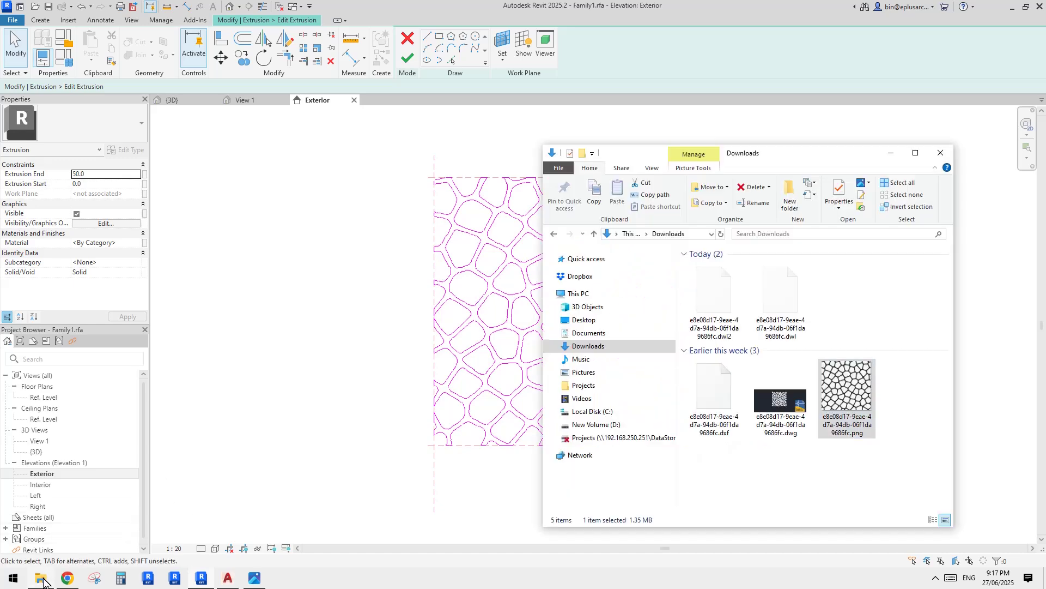
# Compare the Voronoi PNG, DXF and DWG files' details in Downloads, then return to Revit
pyautogui.click(828, 454)
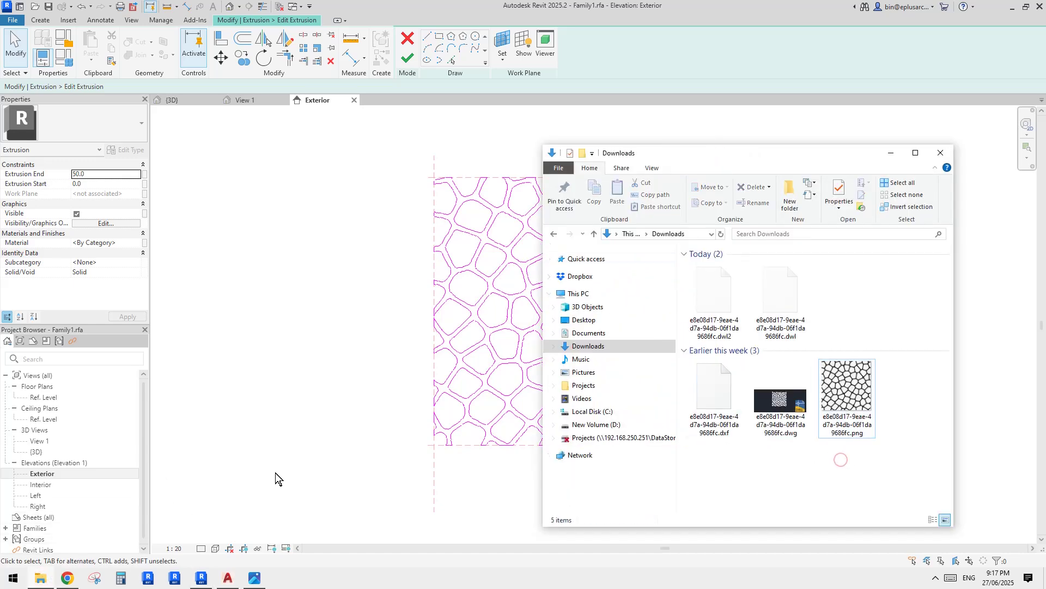
pyautogui.hotkey('alt', 'Tab')
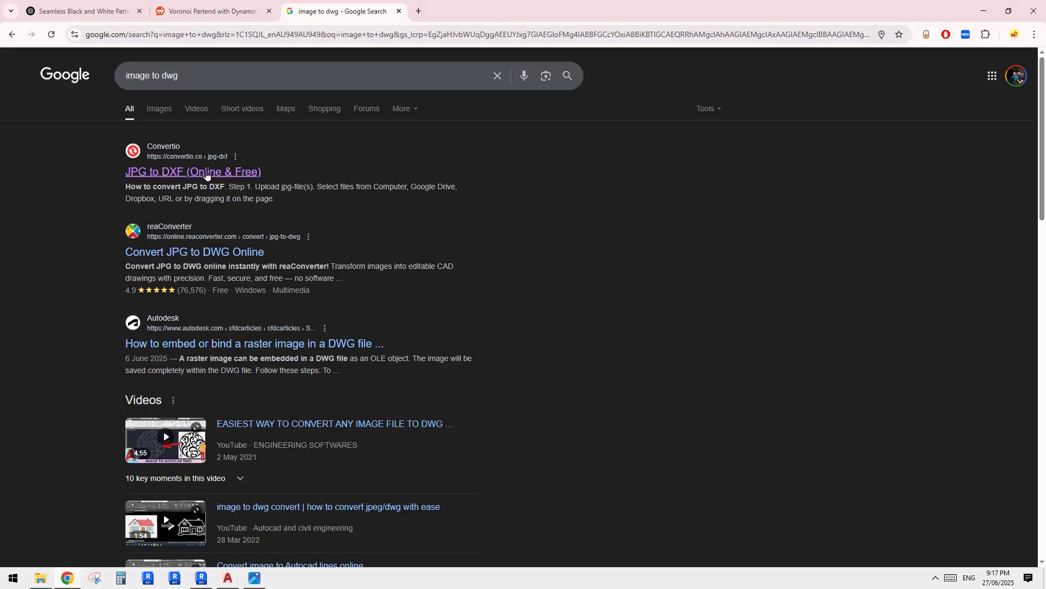
pyautogui.click(40, 578)
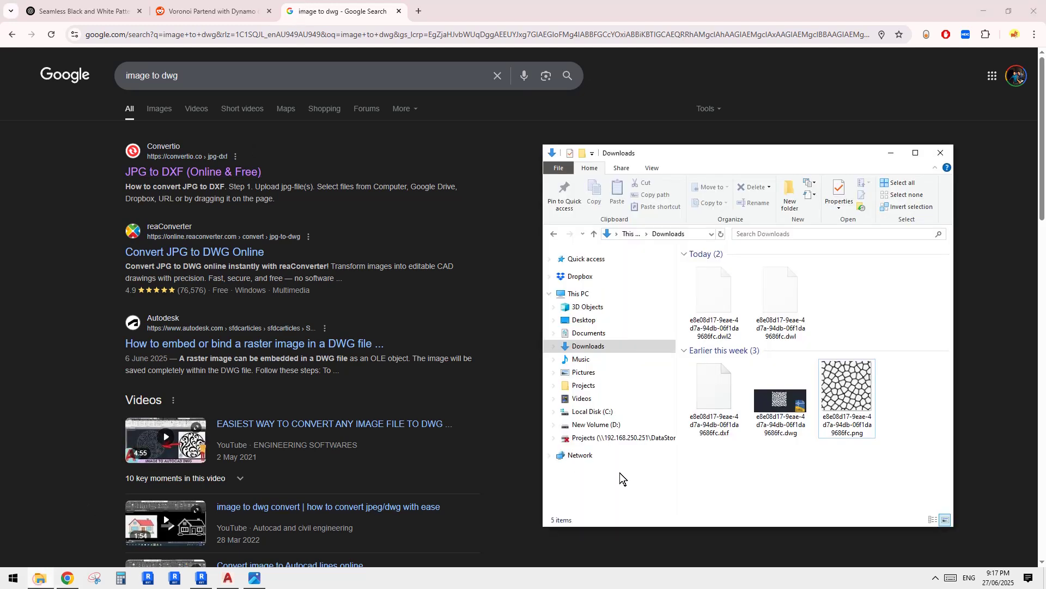
pyautogui.click(854, 410)
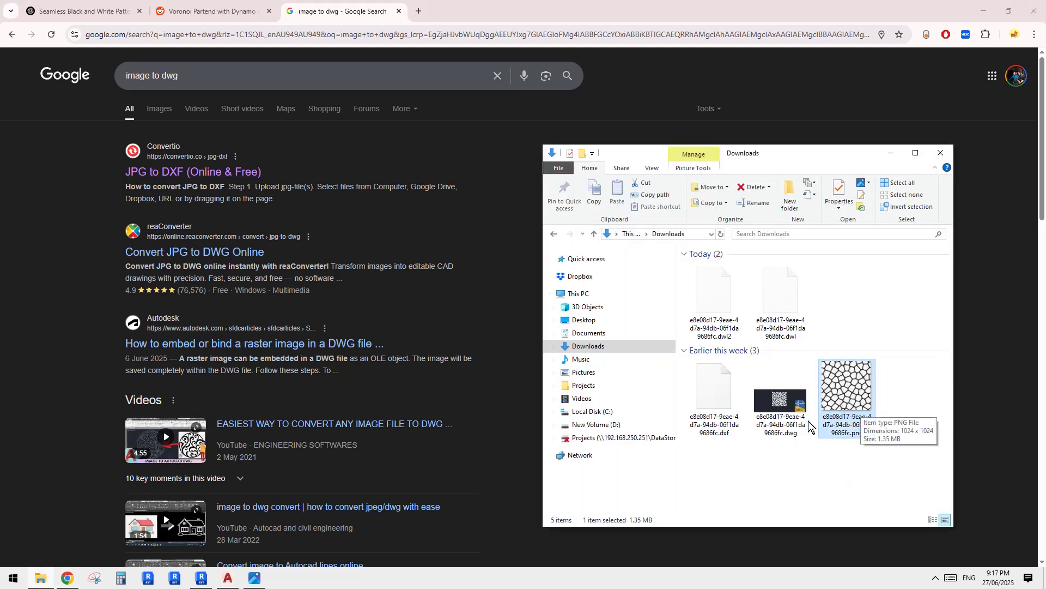
pyautogui.click(727, 431)
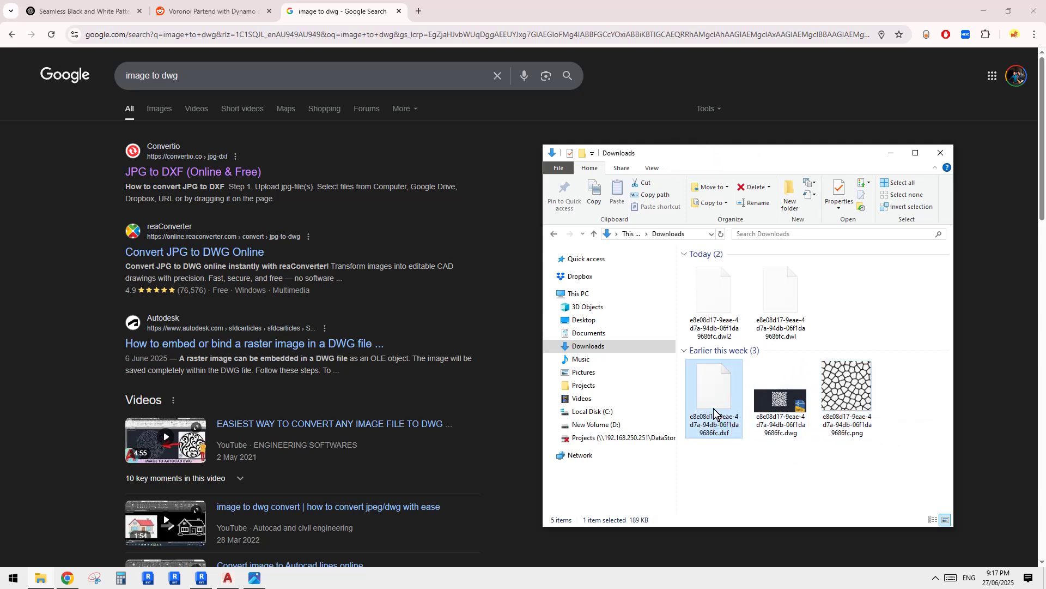
pyautogui.click(791, 425)
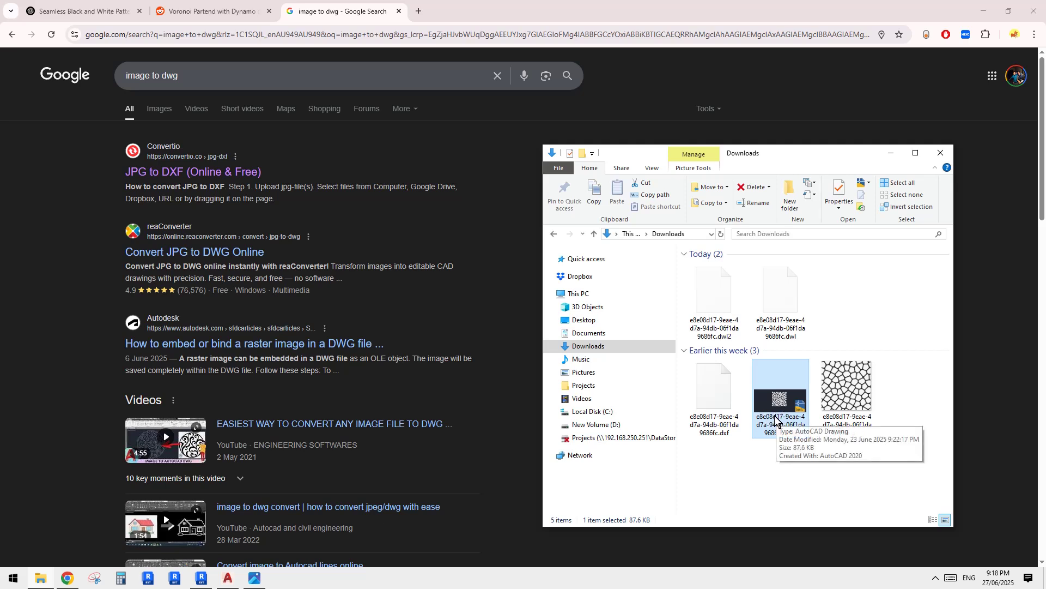
pyautogui.click(722, 427)
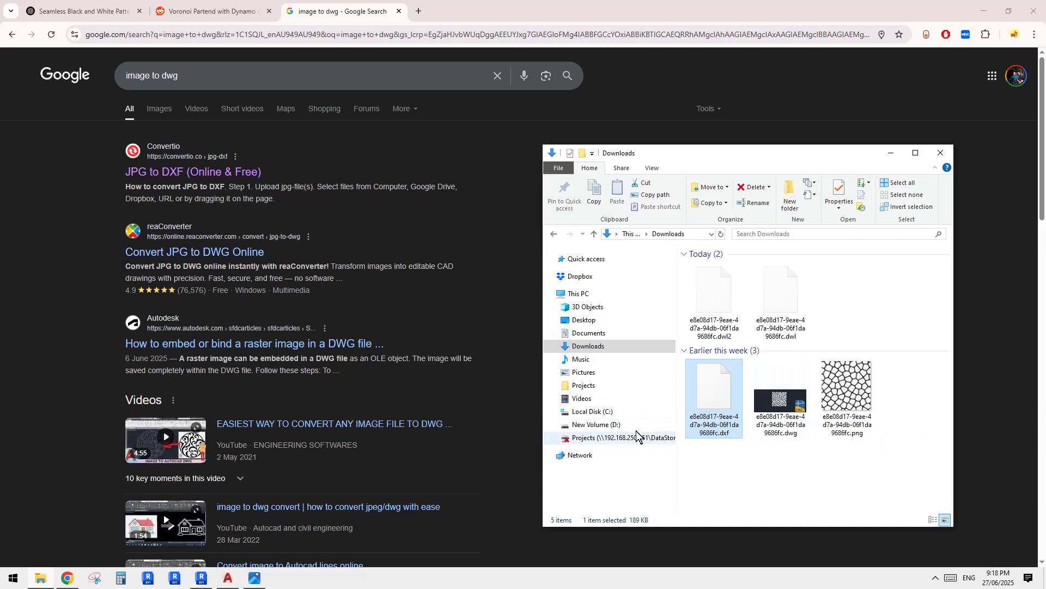
pyautogui.click(202, 578)
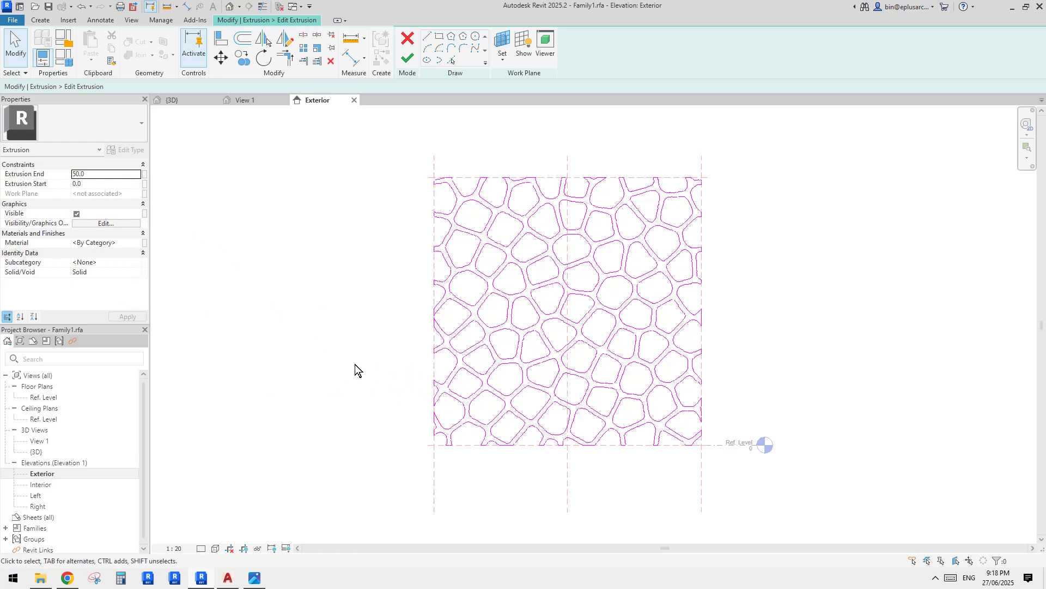
# Browse the Create and Insert tabs, then window-select all 3158 Voronoi sketch lines
pyautogui.click(40, 19)
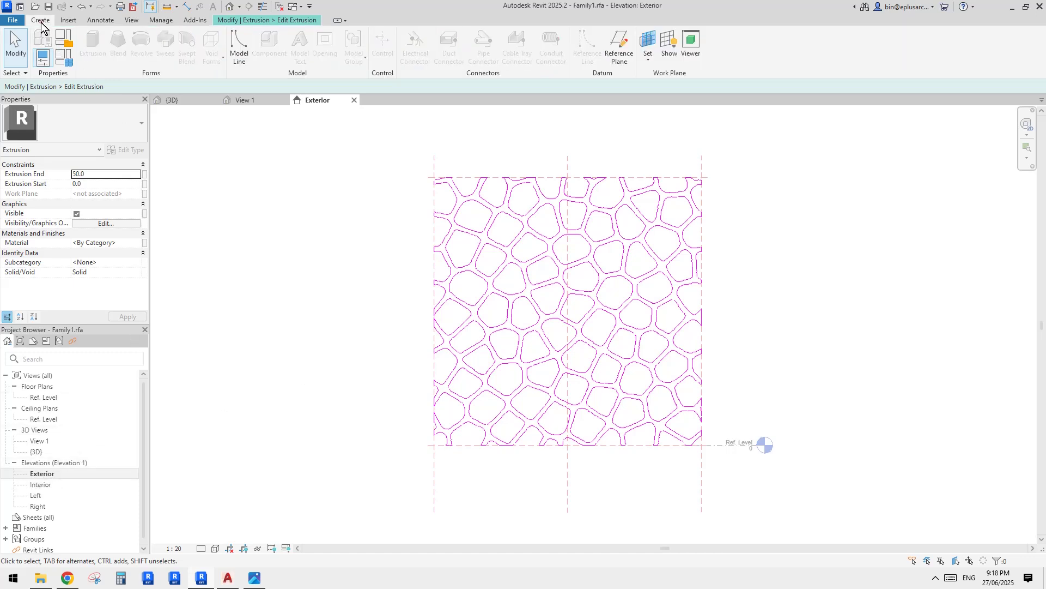
pyautogui.click(296, 22)
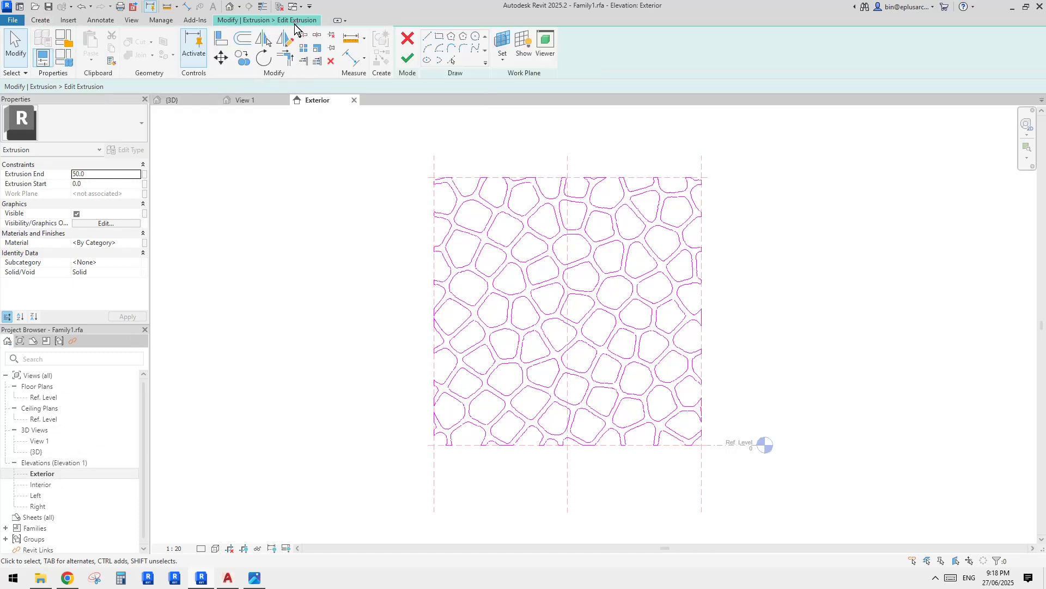
pyautogui.click(68, 21)
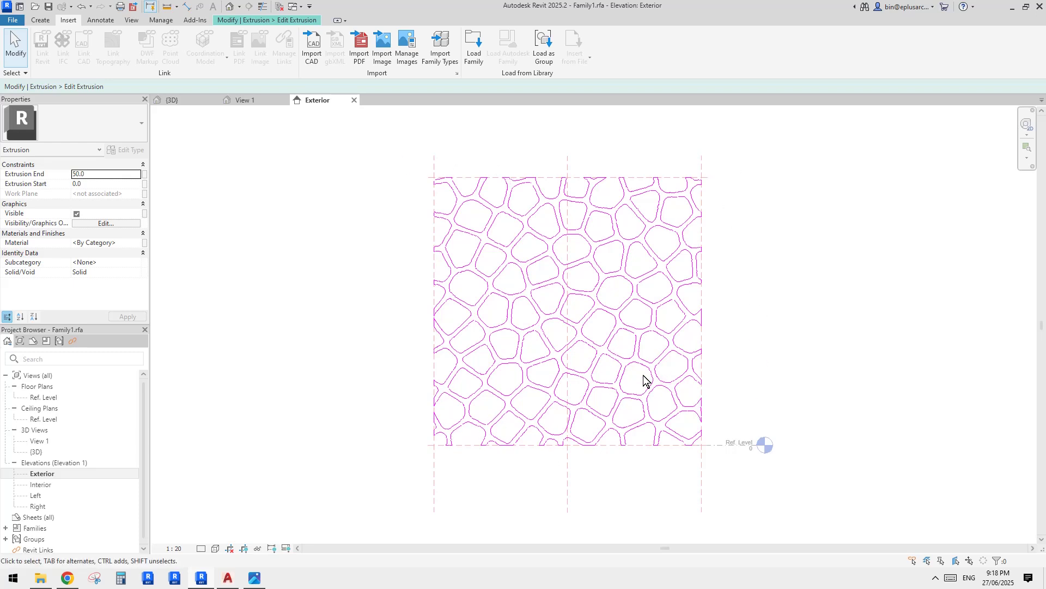
pyautogui.moveTo(422, 172)
pyautogui.mouseDown()
pyautogui.moveTo(678, 450)
pyautogui.moveTo(717, 467)
pyautogui.mouseUp()
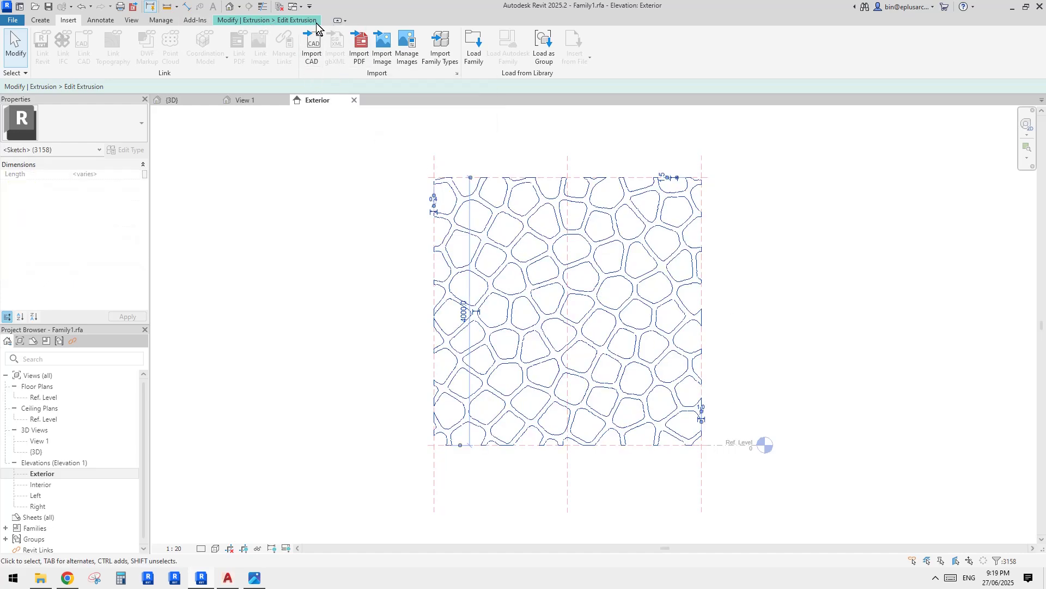
pyautogui.click(256, 22)
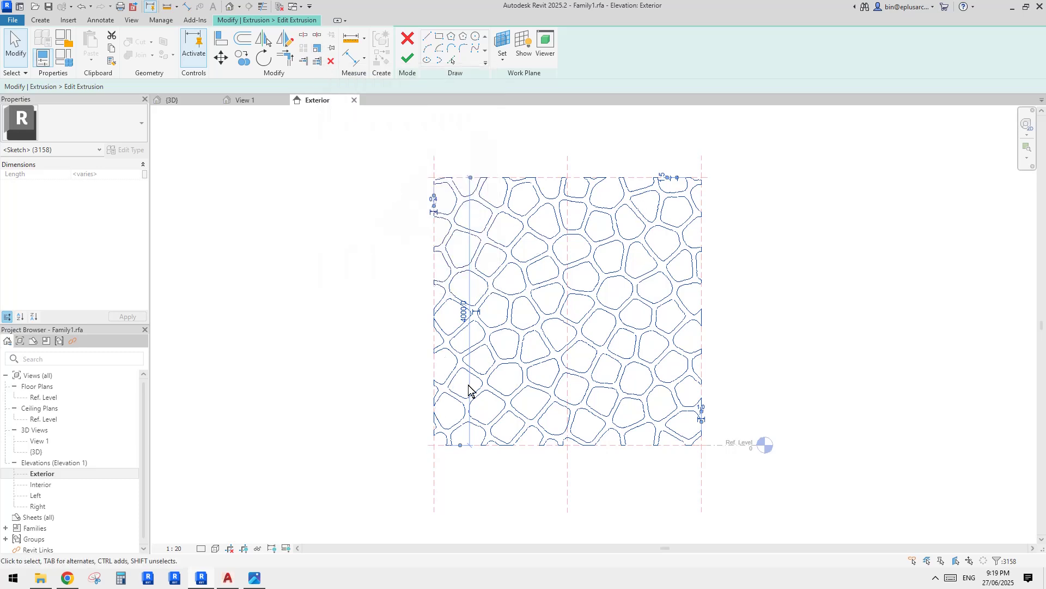
pyautogui.click(461, 214)
pyautogui.press('d')
pyautogui.press('i')
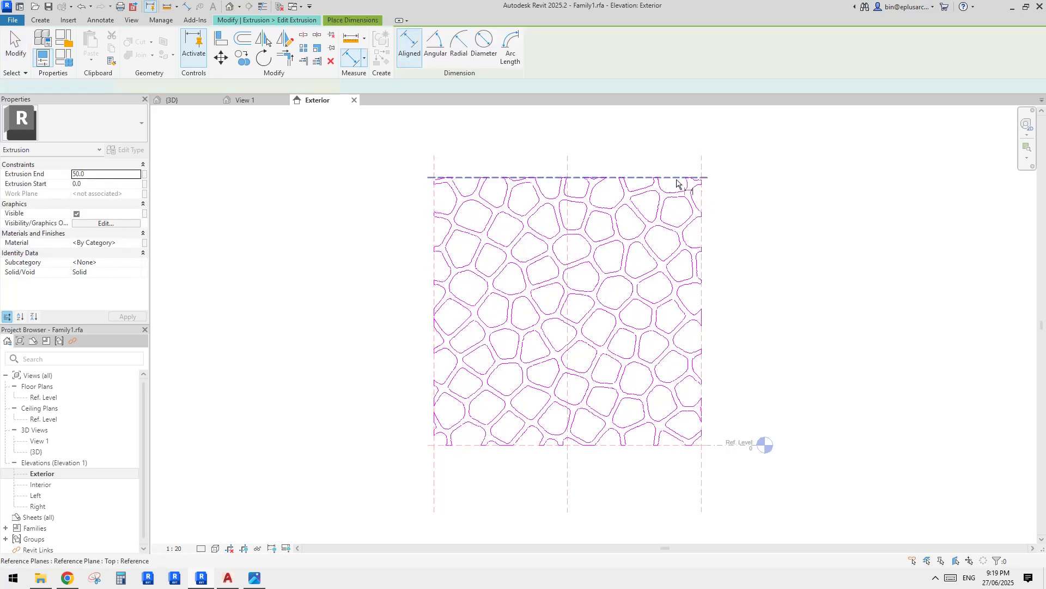
pyautogui.click(730, 442)
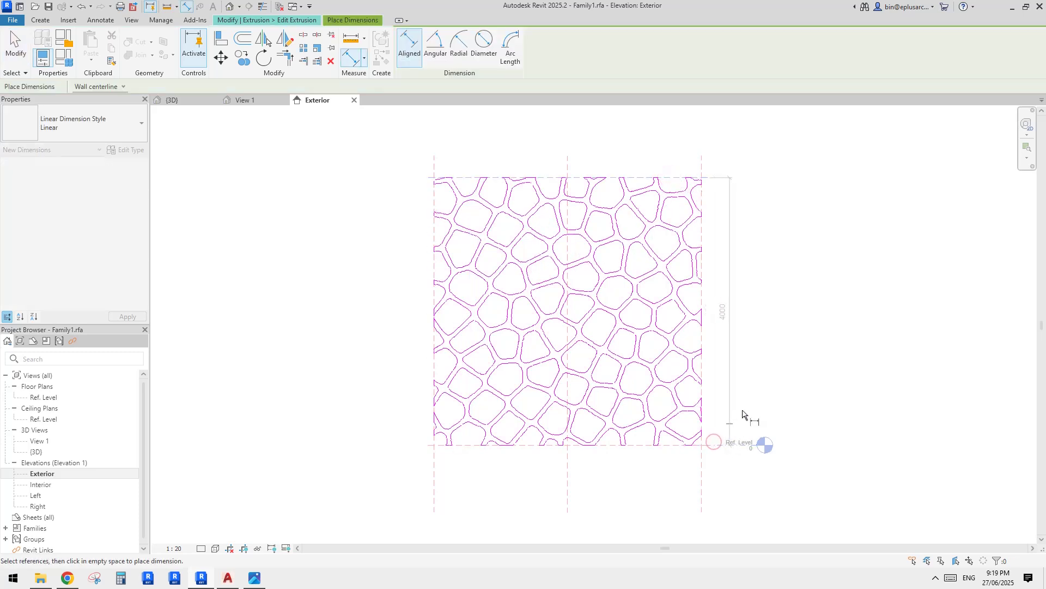
pyautogui.press('Escape')
pyautogui.press('Escape')
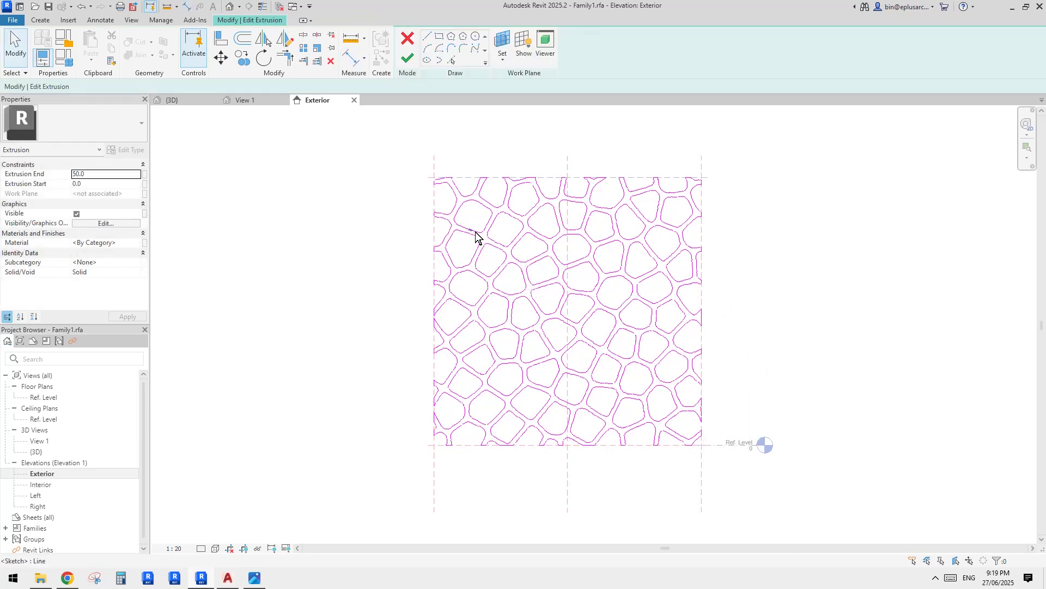
# Zoom in and test-select a single sketch line and a closed loop of the Voronoi sketch
pyautogui.scroll(3, 476, 235)
pyautogui.click(509, 238)
pyautogui.press('Escape')
pyautogui.click(525, 266)
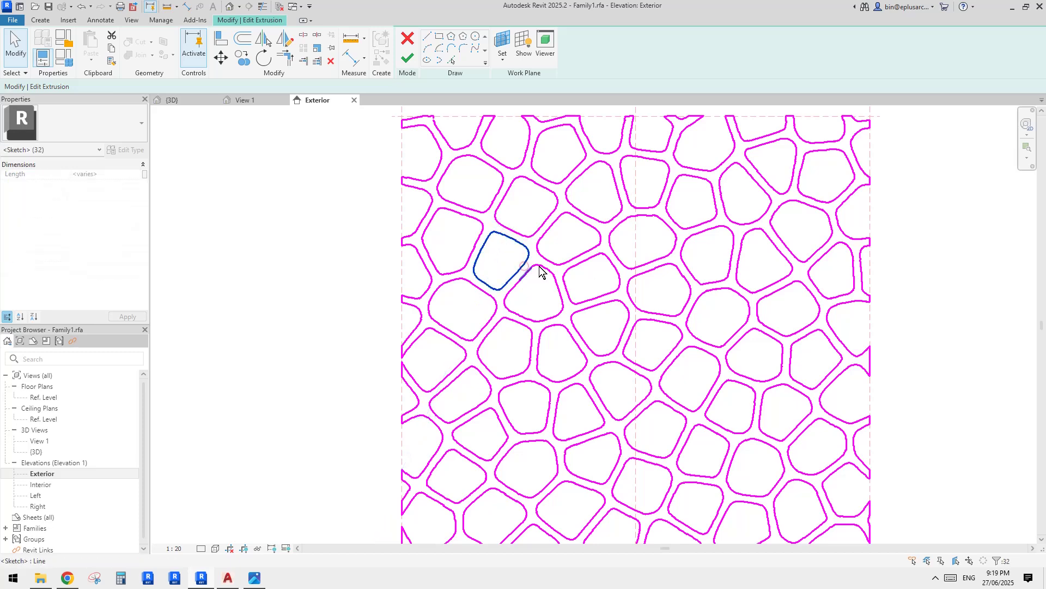
pyautogui.press('Escape')
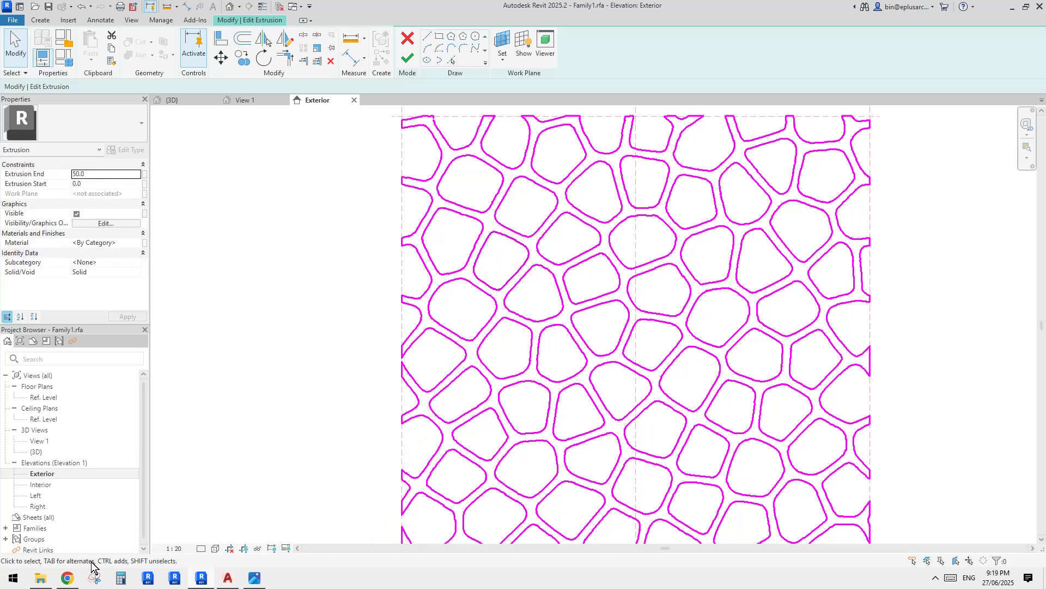
# After rechecking the search results and downloaded files, finish the sketch as a 50.0-deep extrusion
pyautogui.click(73, 577)
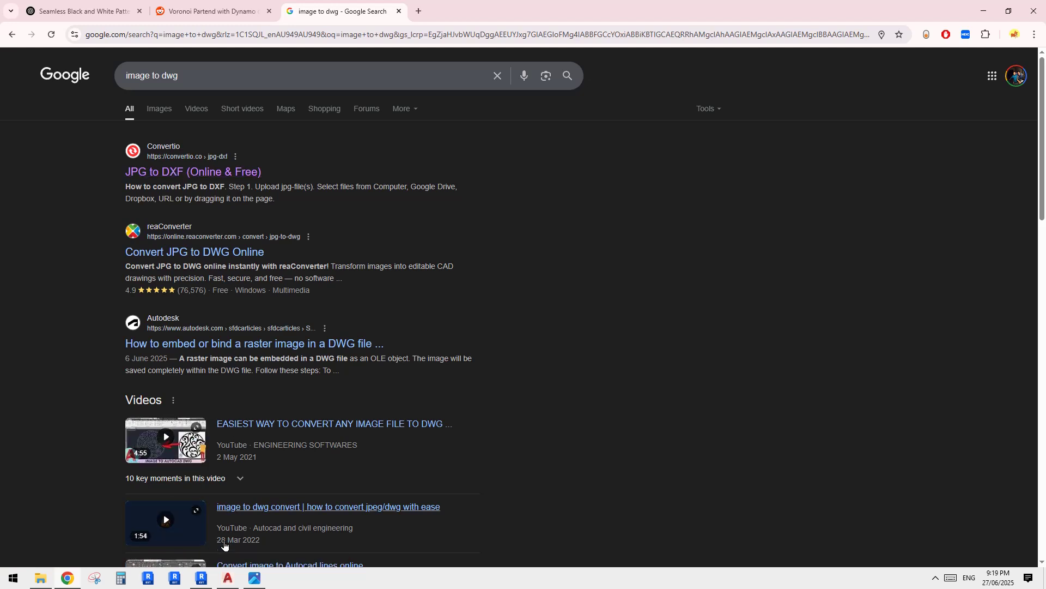
pyautogui.click(208, 573)
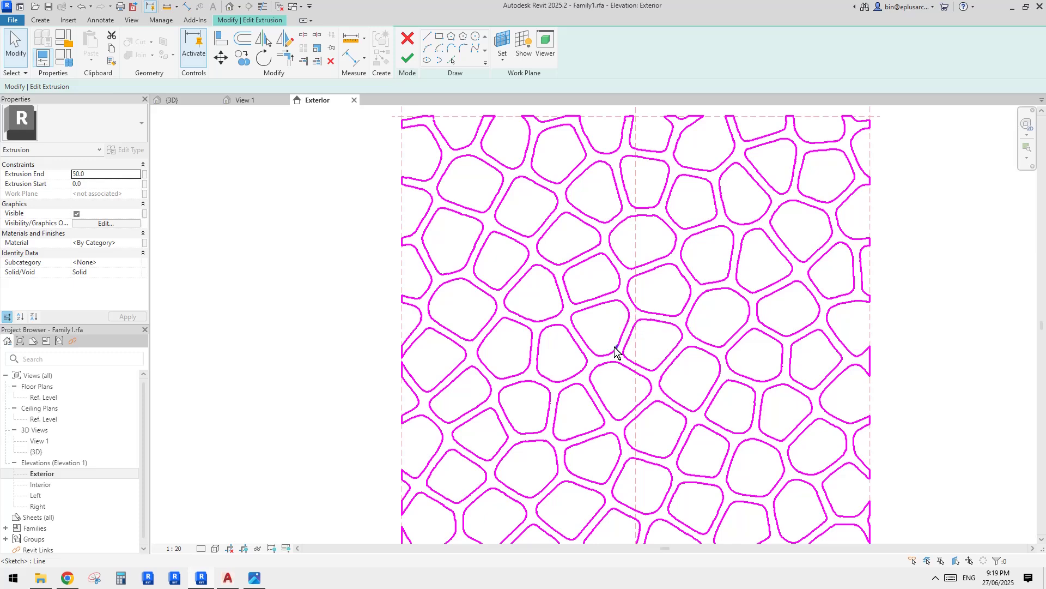
pyautogui.scroll(-1, 593, 355)
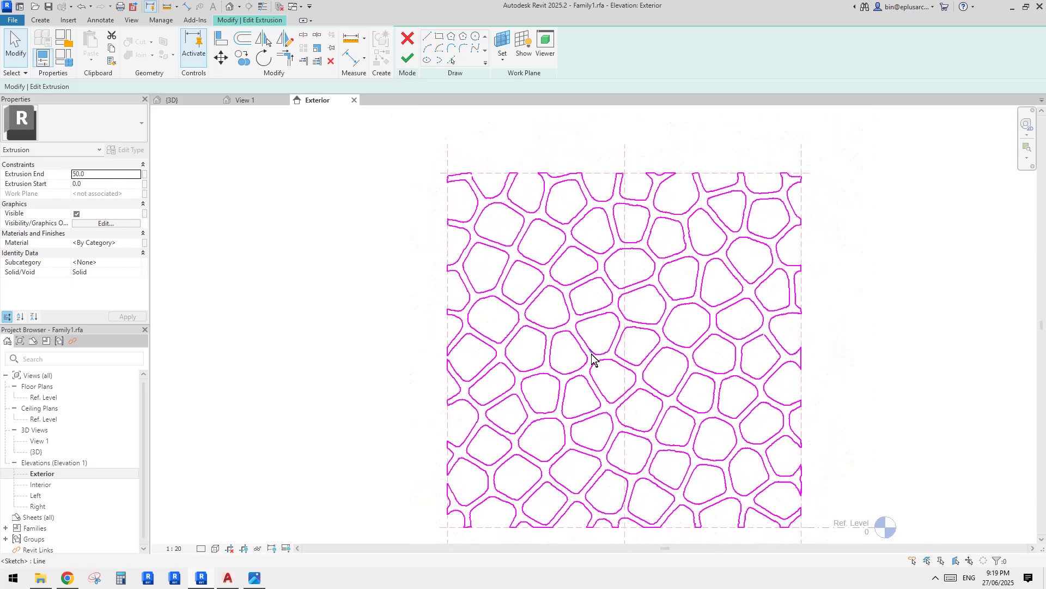
pyautogui.scroll(-2, 665, 360)
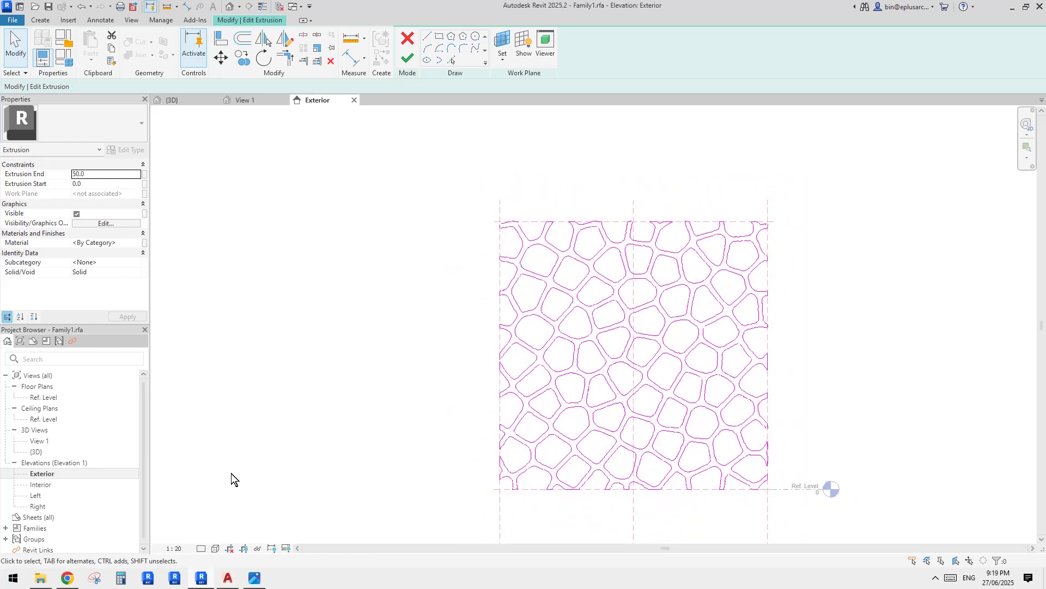
pyautogui.click(43, 579)
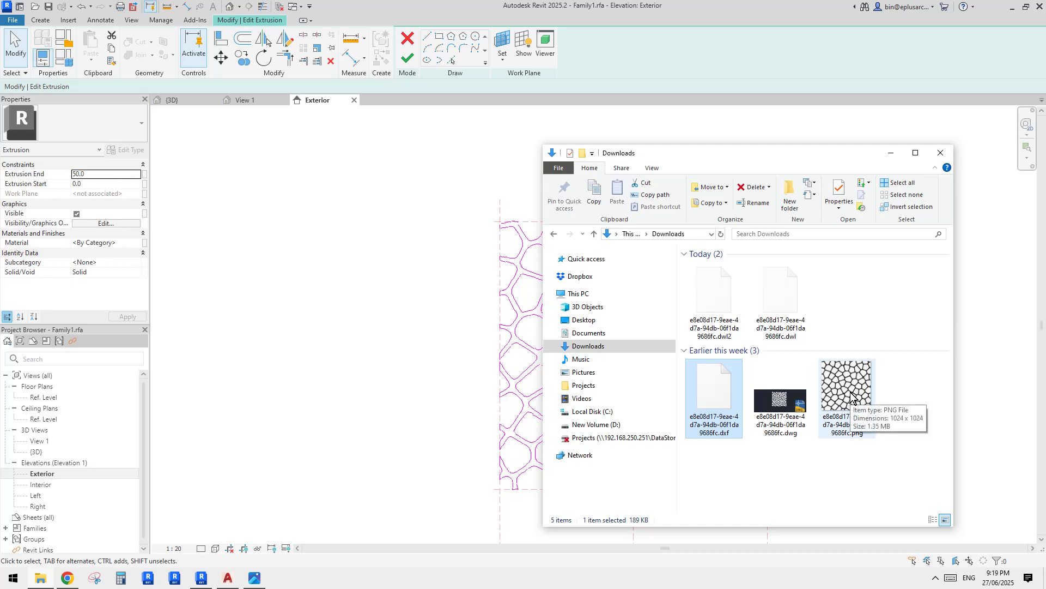
pyautogui.click(202, 579)
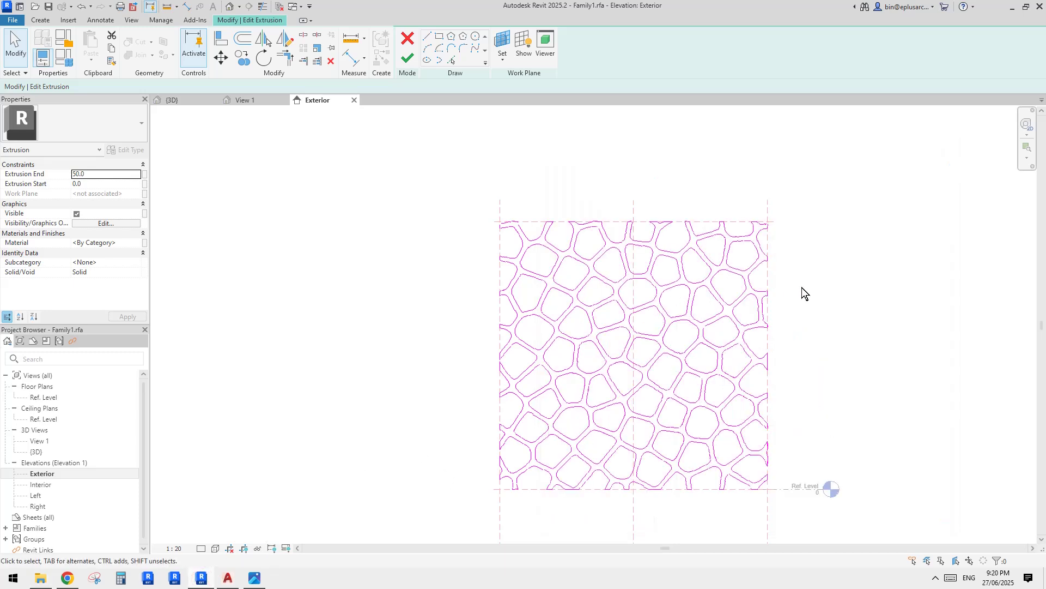
pyautogui.click(407, 58)
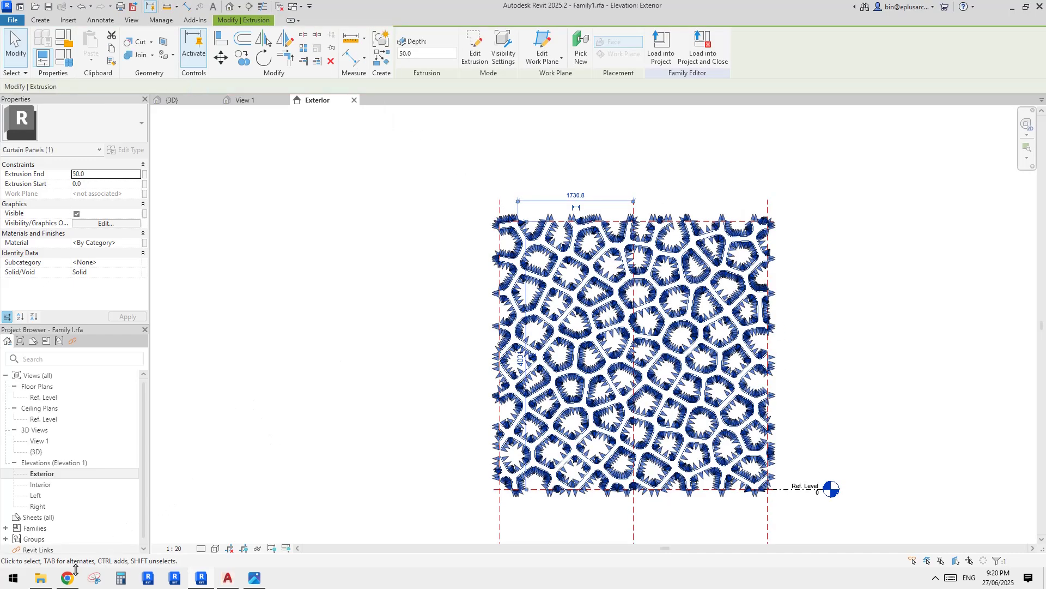
pyautogui.click(293, 379)
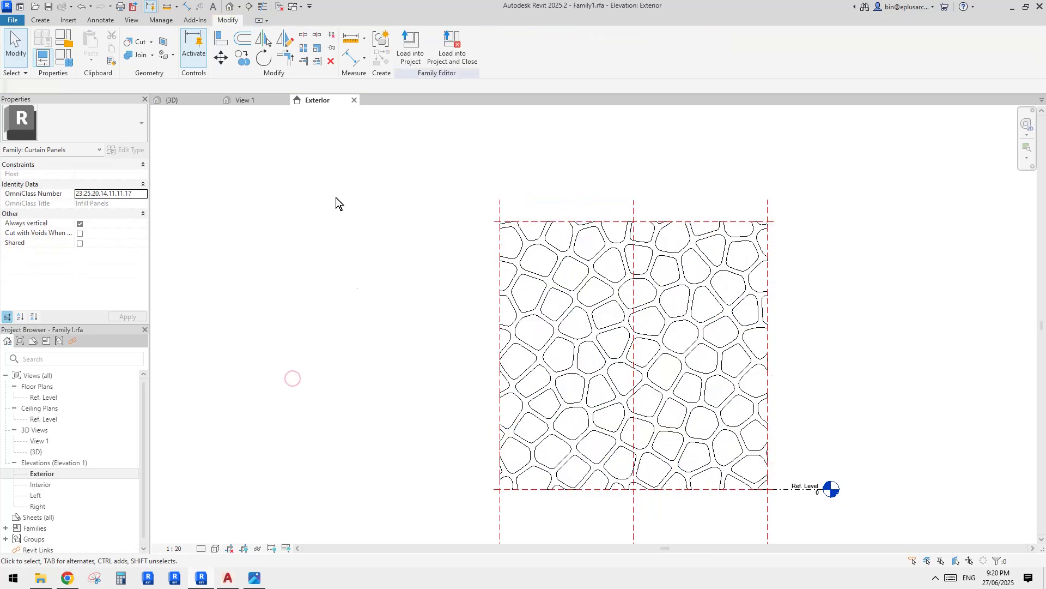
# Enlarge the generated black-and-white Voronoi image in the ChatGPT conversation
pyautogui.click(67, 578)
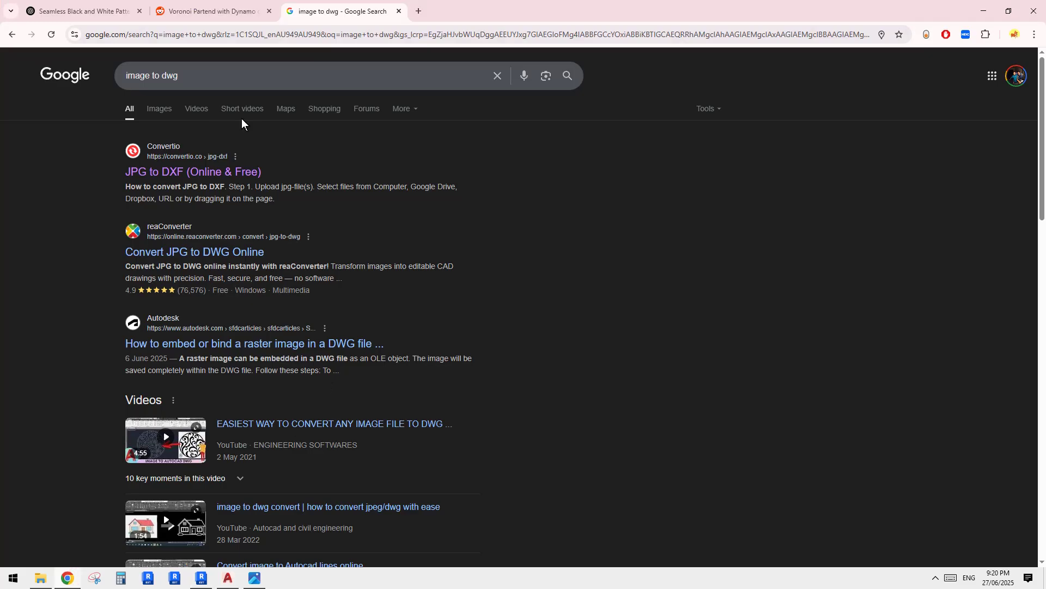
pyautogui.click(117, 13)
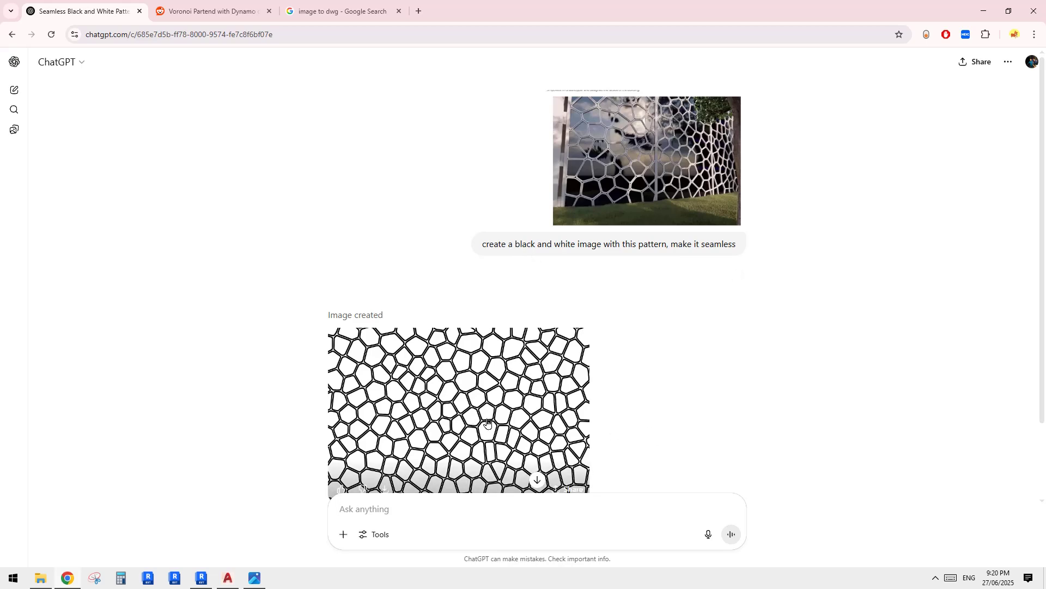
pyautogui.click(398, 417)
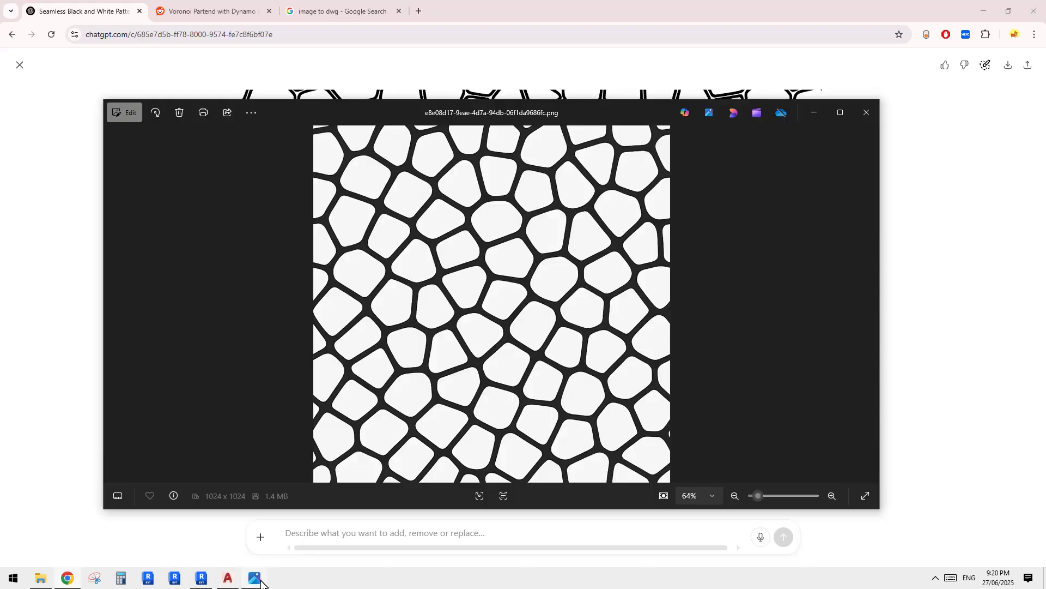
# Compare the enlarged image with the downloaded pattern PNG, then close the full-size view
pyautogui.click(257, 579)
pyautogui.click(936, 265)
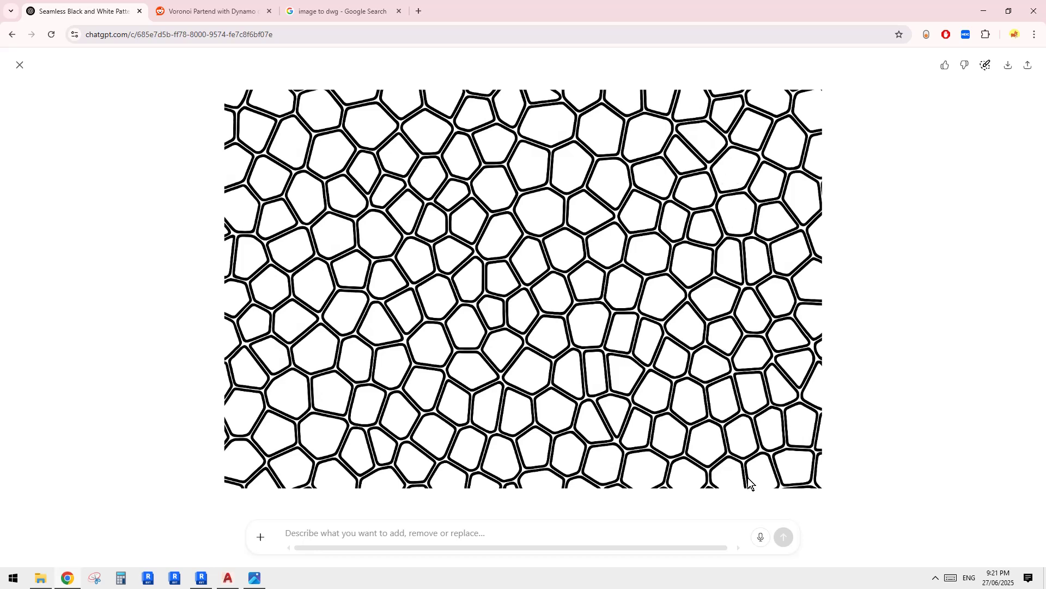
pyautogui.click(67, 578)
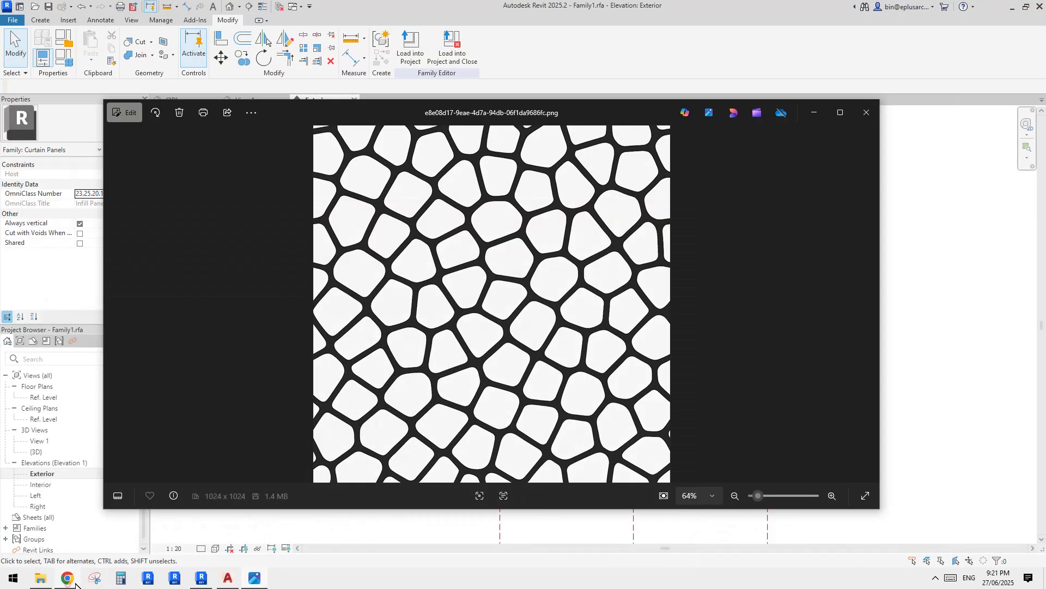
pyautogui.click(67, 579)
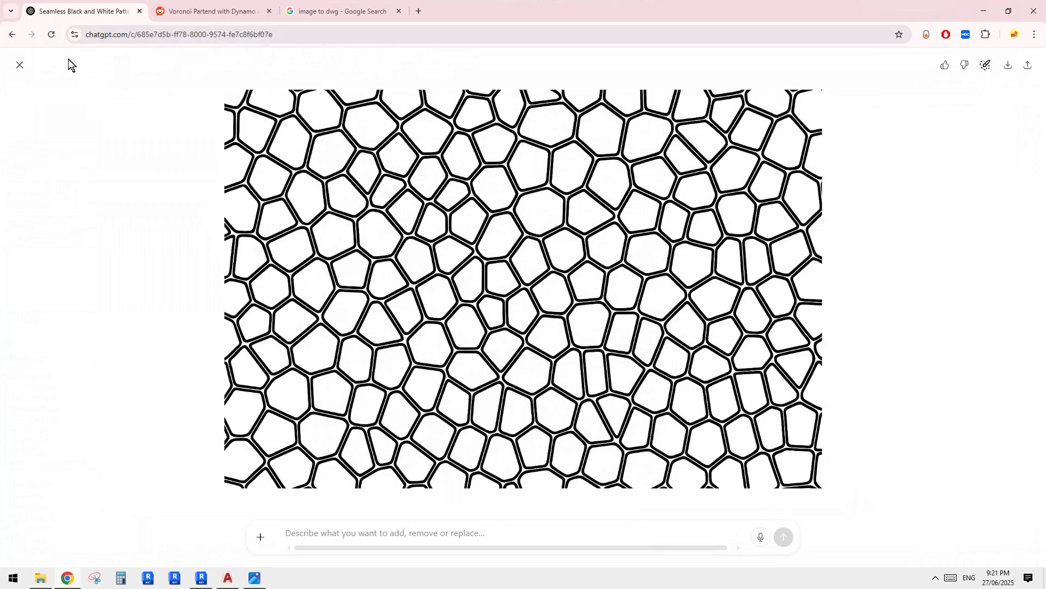
pyautogui.click(19, 65)
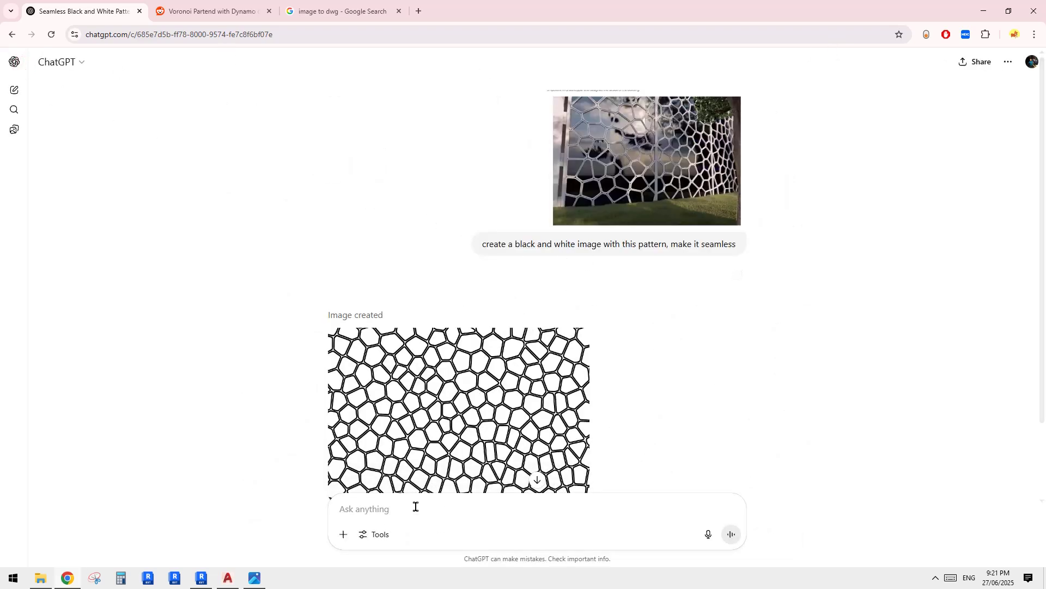
# Begin a ChatGPT message: 'reduce the size of the image, make it square'
pyautogui.click(385, 508)
pyautogui.scroll(-2, 324, 423)
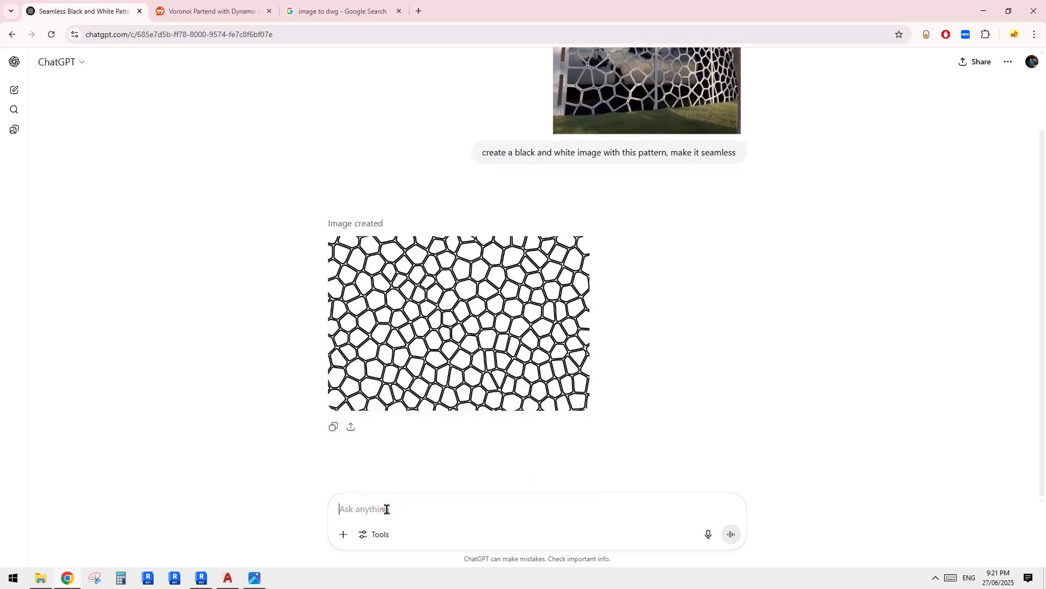
pyautogui.write('d')
pyautogui.press('BackSpace')
pyautogui.moveTo(571, 400)
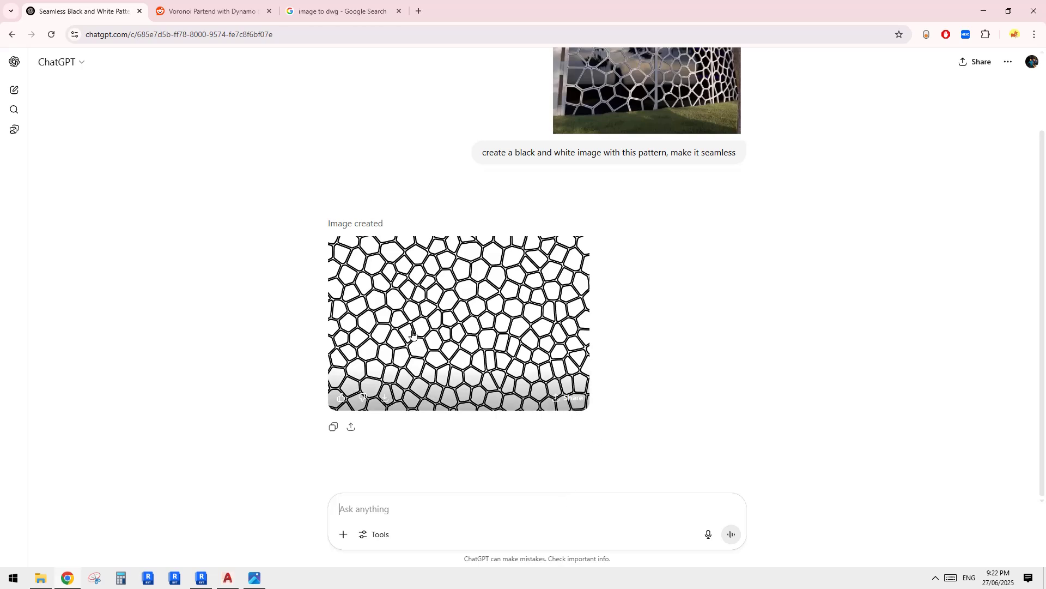
pyautogui.write('re')
pyautogui.press('BackSpace')
pyautogui.press('BackSpace')
pyautogui.write('reduce the')
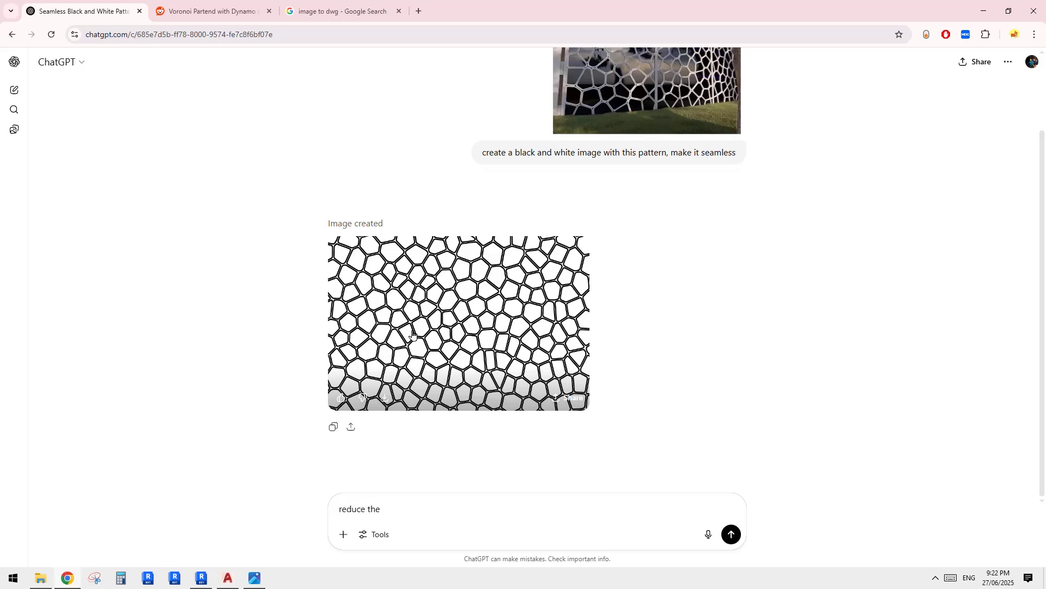
pyautogui.write(' size of the image, make it square, left ed')
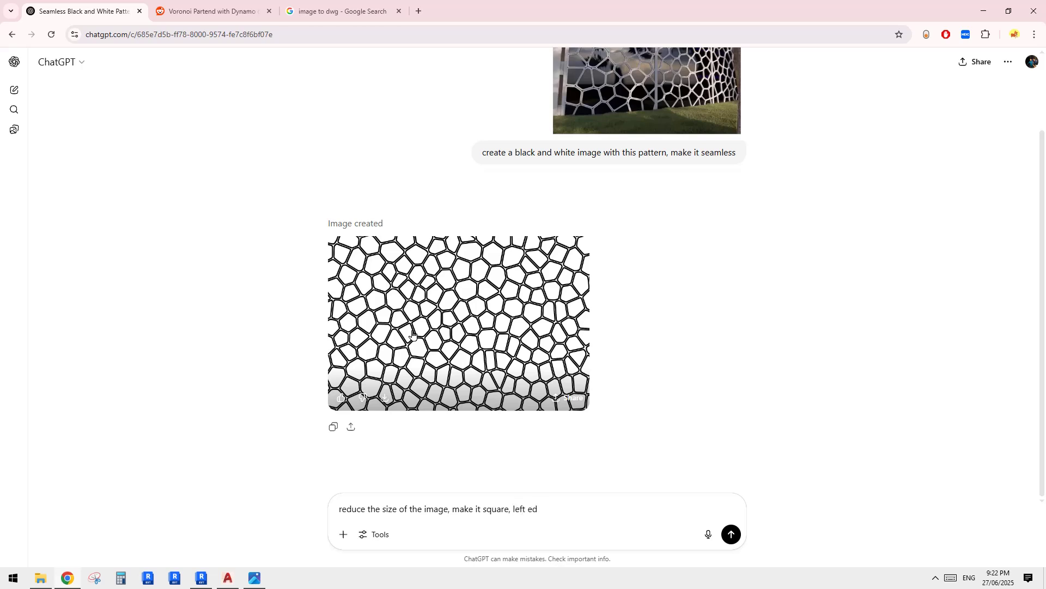
# Add that opposite edges match (left-right, top-bottom) and lines be thinner, then send it
pyautogui.write('ge pattern matches the right edge,')
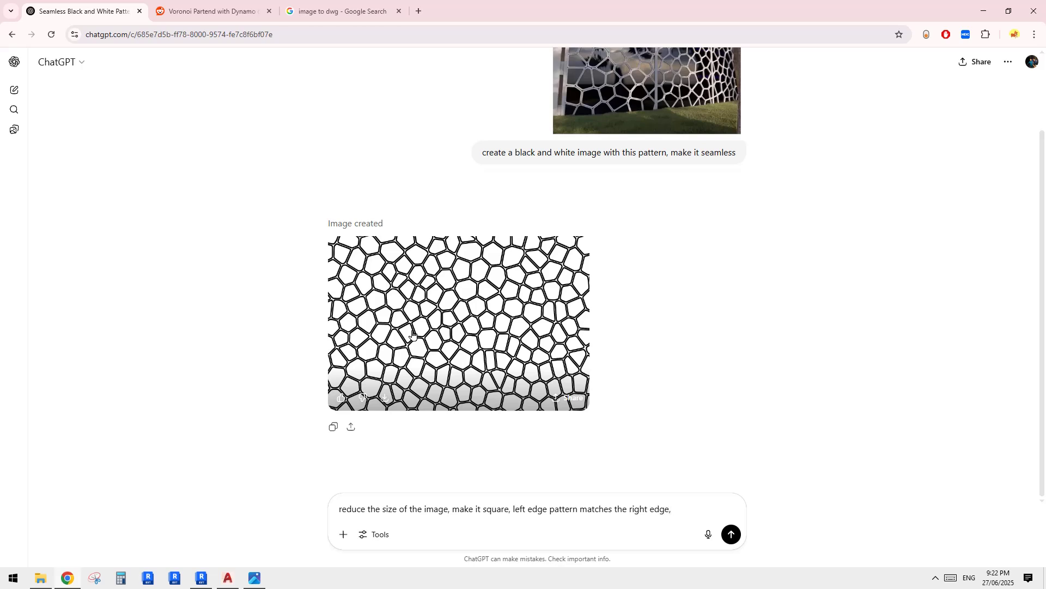
pyautogui.write('top')
pyautogui.press('BackSpace')
pyautogui.press('BackSpace')
pyautogui.press('BackSpace')
pyautogui.write('the top edge pattern')
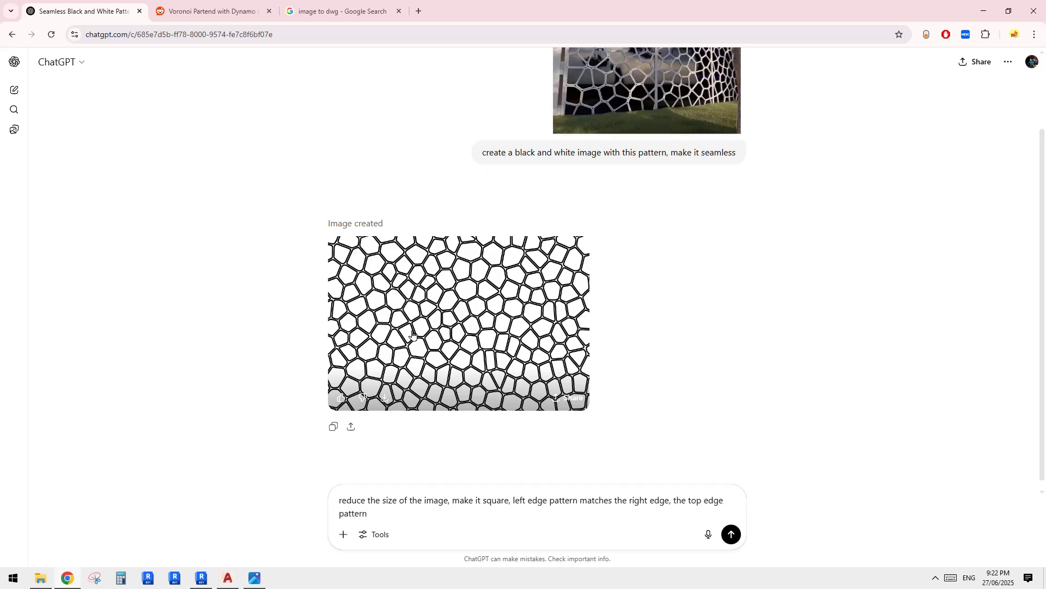
pyautogui.write(' matches the')
pyautogui.write(' bottom edge,')
pyautogui.write('make the')
pyautogui.write(' lines thin')
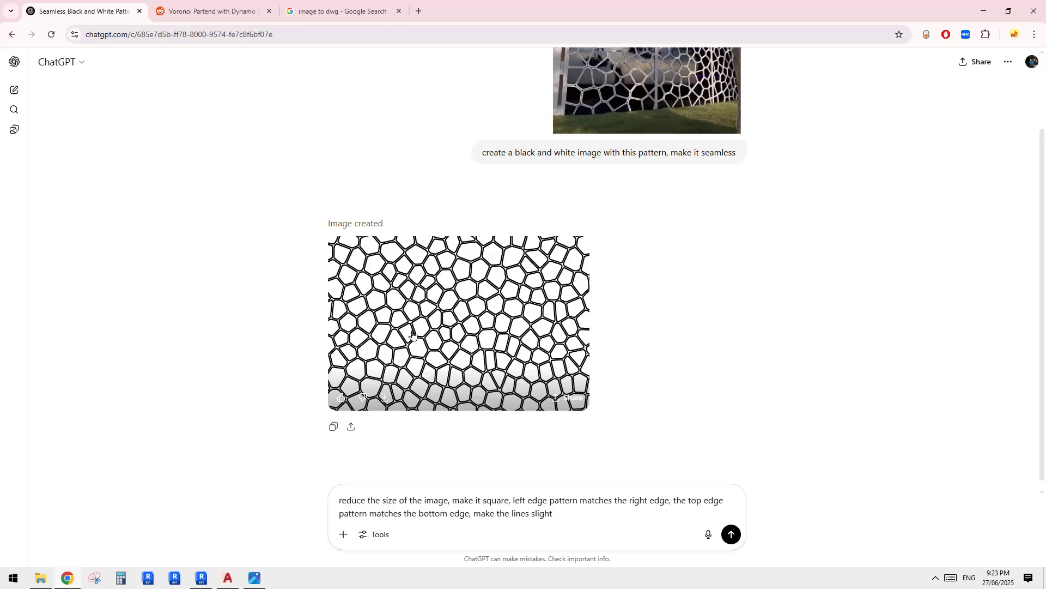
pyautogui.write('thinner')
pyautogui.press('Return')
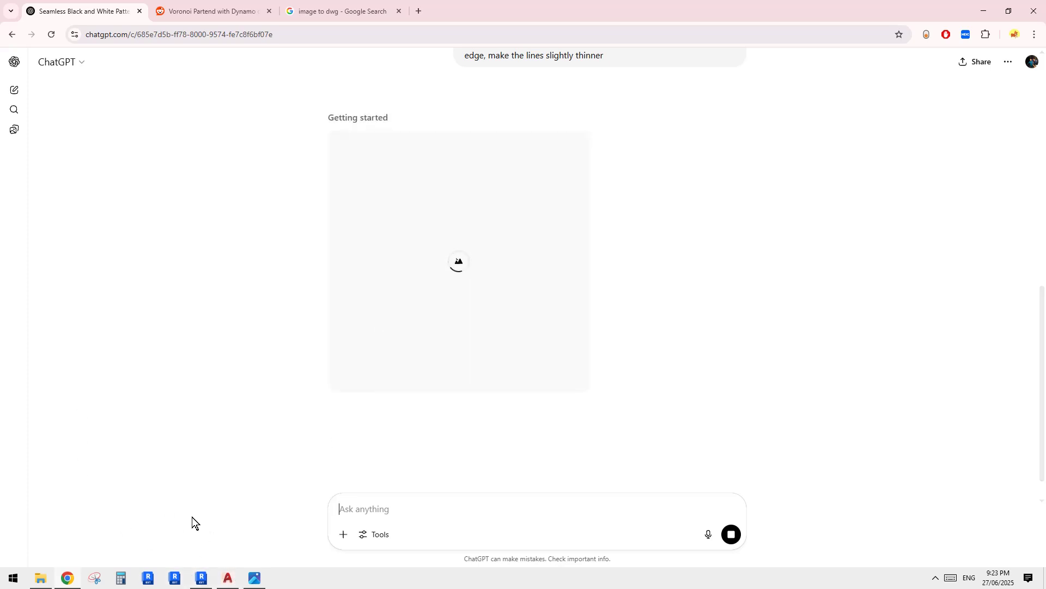
# Pan and zoom the Voronoi panel's elevation in the Revit family editor, checking its extrusion
pyautogui.click(200, 576)
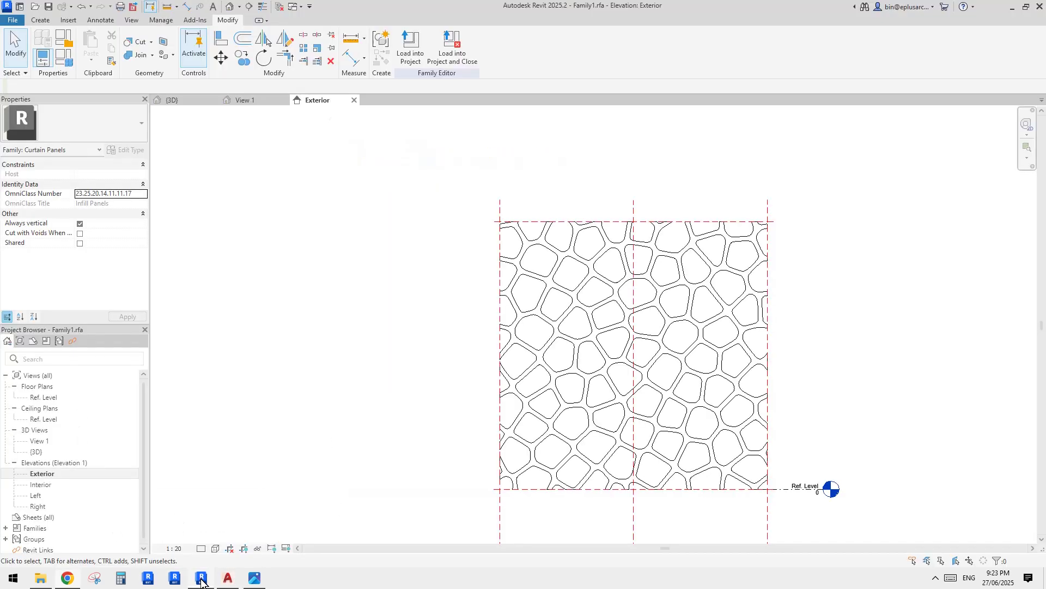
pyautogui.moveTo(412, 378); pyautogui.dragTo(339, 339, button='middle')
pyautogui.scroll(3, 341, 350)
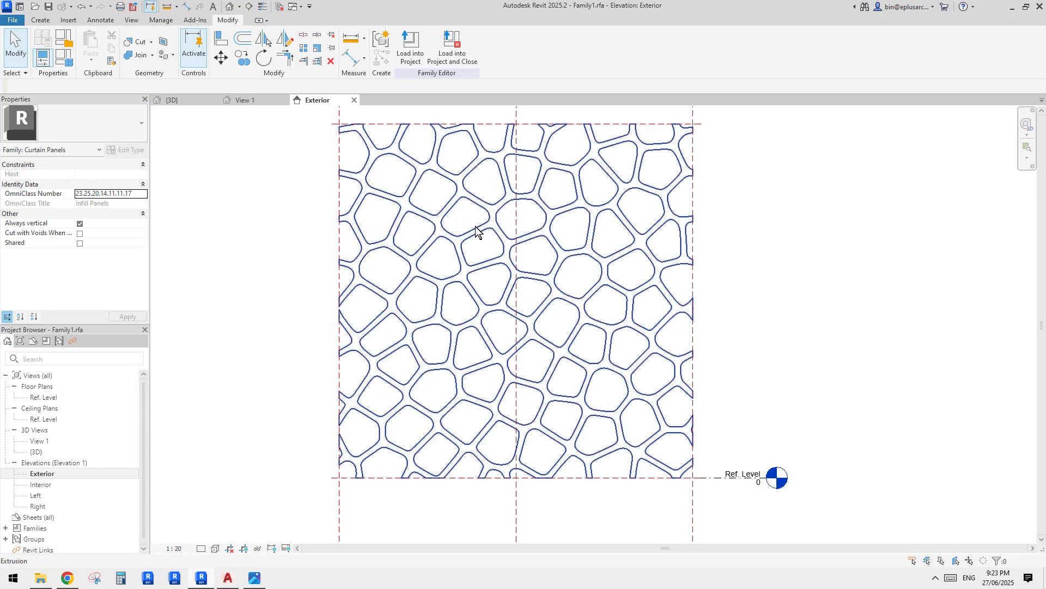
pyautogui.moveTo(344, 309); pyautogui.dragTo(341, 317, button='middle')
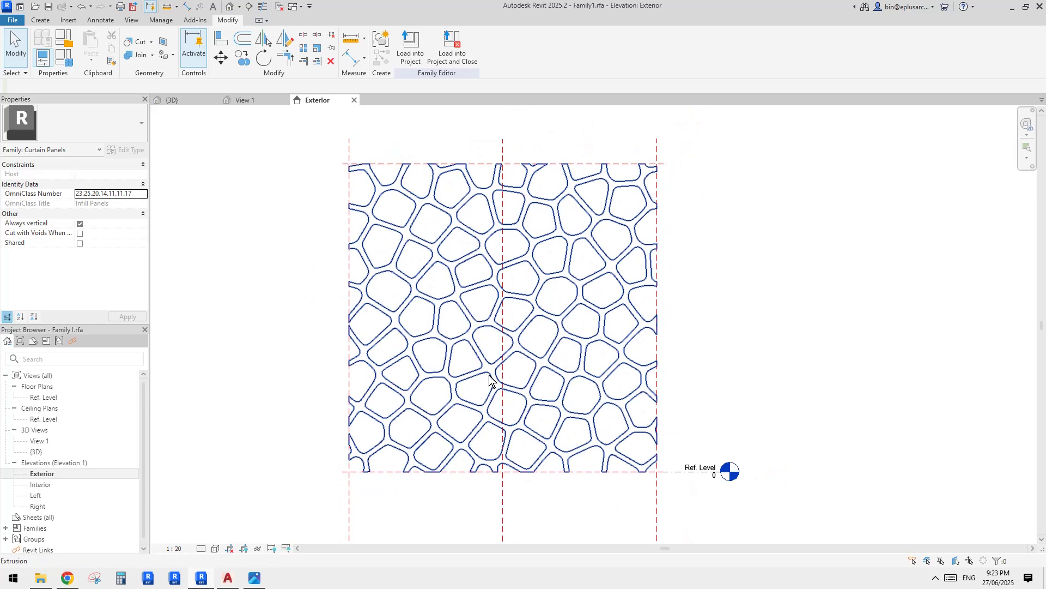
pyautogui.moveTo(490, 380); pyautogui.dragTo(479, 396, button='middle')
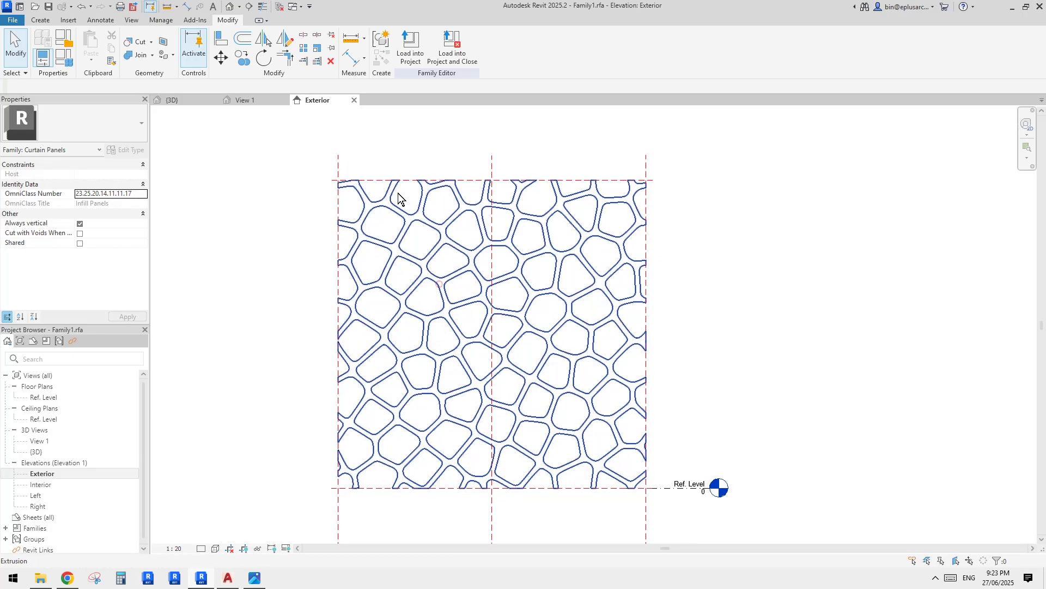
pyautogui.click(446, 218)
pyautogui.click(283, 184)
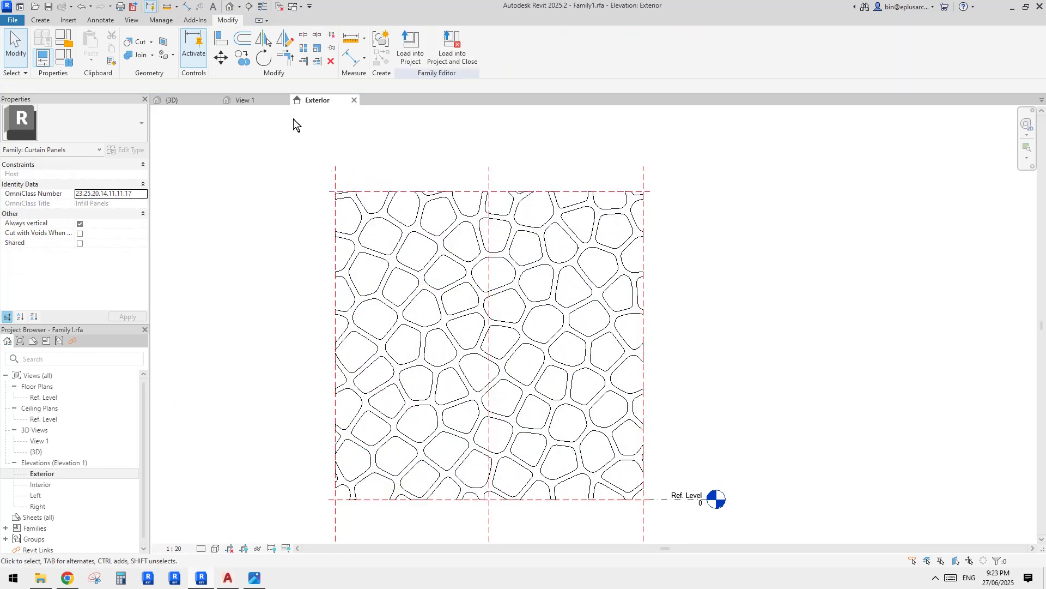
# Go through View 1 to the project's {3D} view and Tab-select the whole curtain wall
pyautogui.click(246, 102)
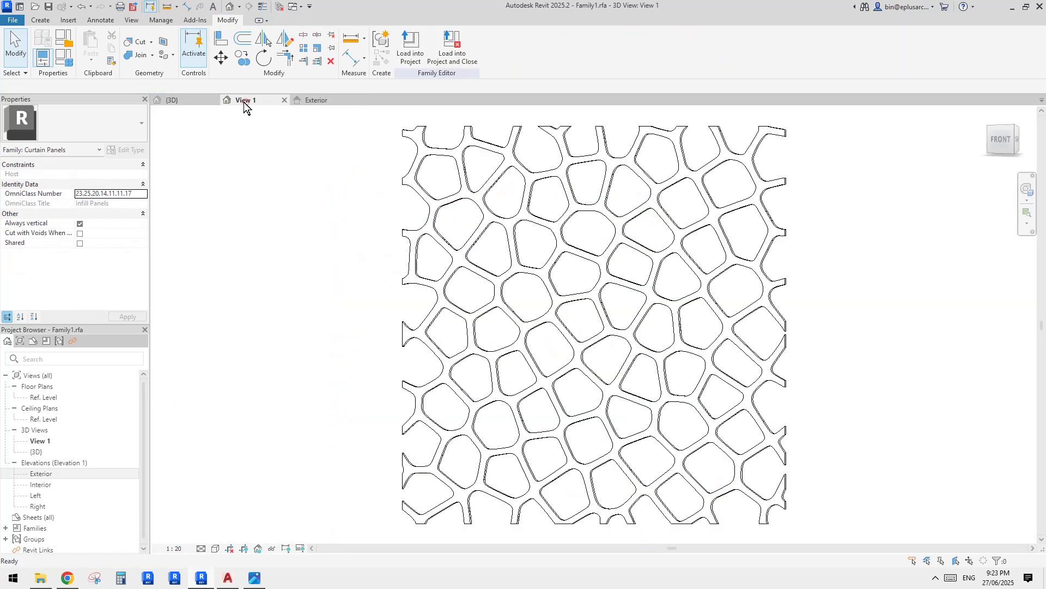
pyautogui.click(201, 100)
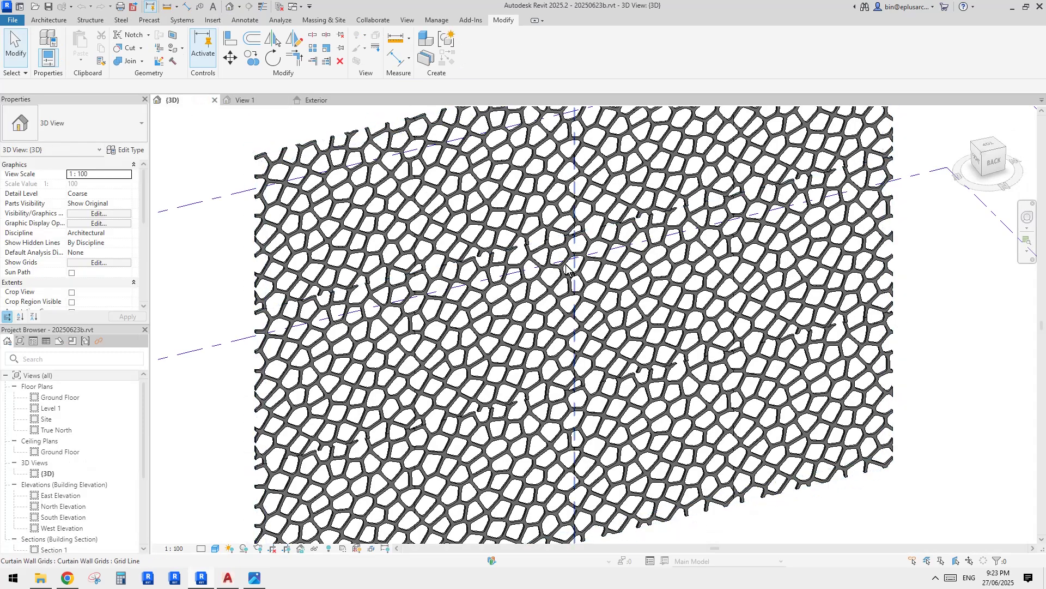
pyautogui.scroll(-6, 549, 278)
pyautogui.scroll(3, 527, 331)
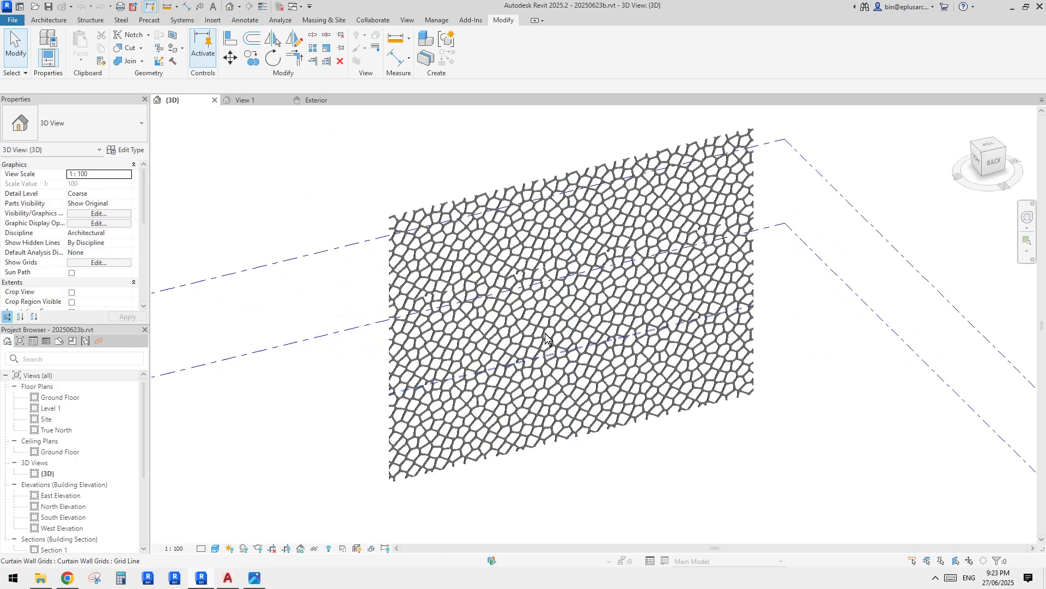
pyautogui.press('Tab')
pyautogui.click(527, 331)
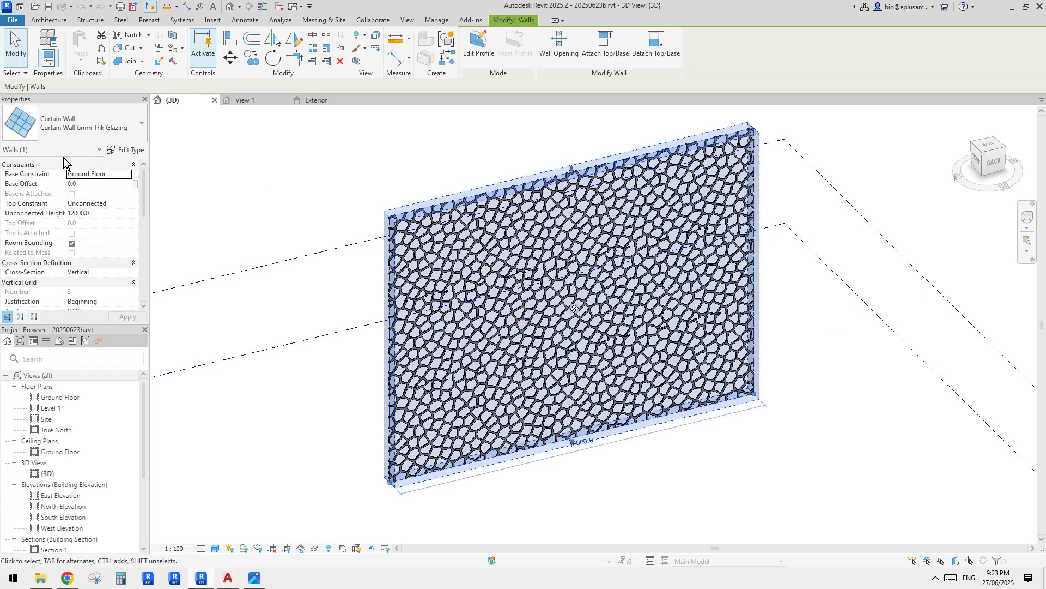
pyautogui.click(132, 151)
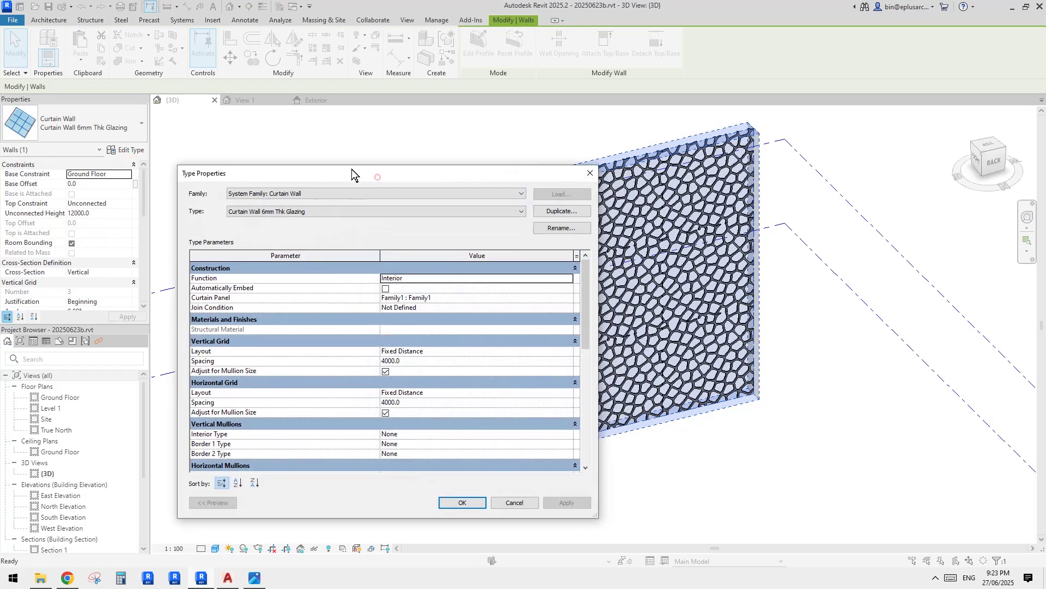
pyautogui.press('Escape')
pyautogui.click(124, 135)
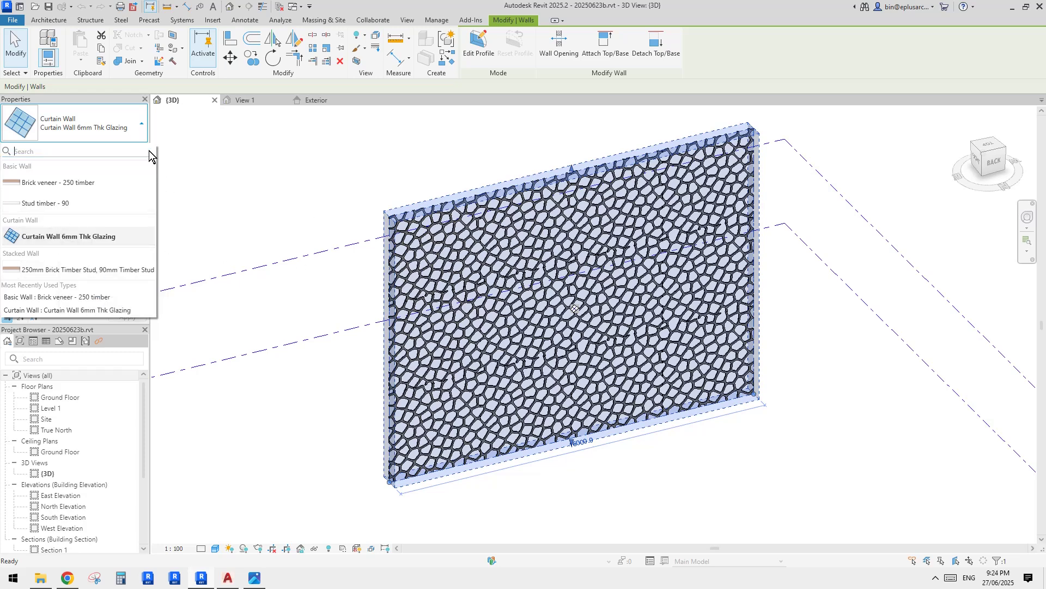
pyautogui.click(178, 166)
pyautogui.click(126, 150)
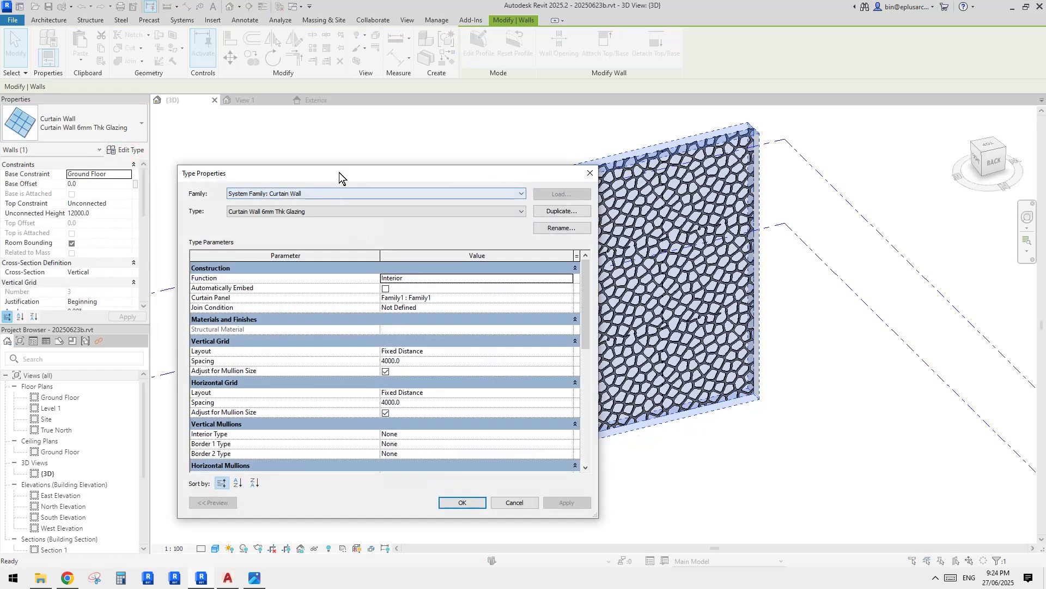
pyautogui.moveTo(339, 172); pyautogui.dragTo(280, 159)
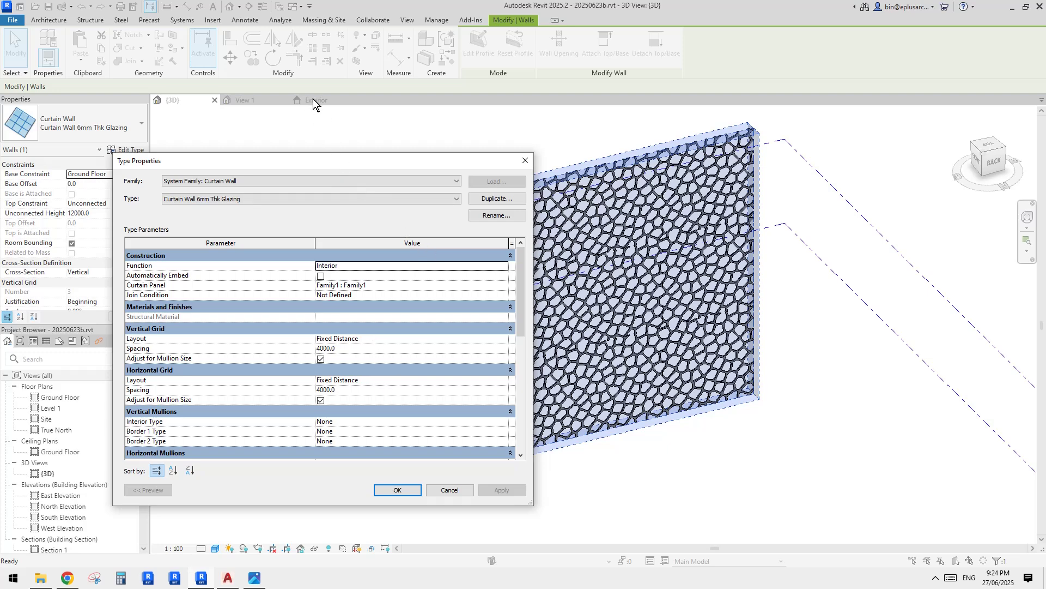
pyautogui.click(342, 345)
pyautogui.click(365, 392)
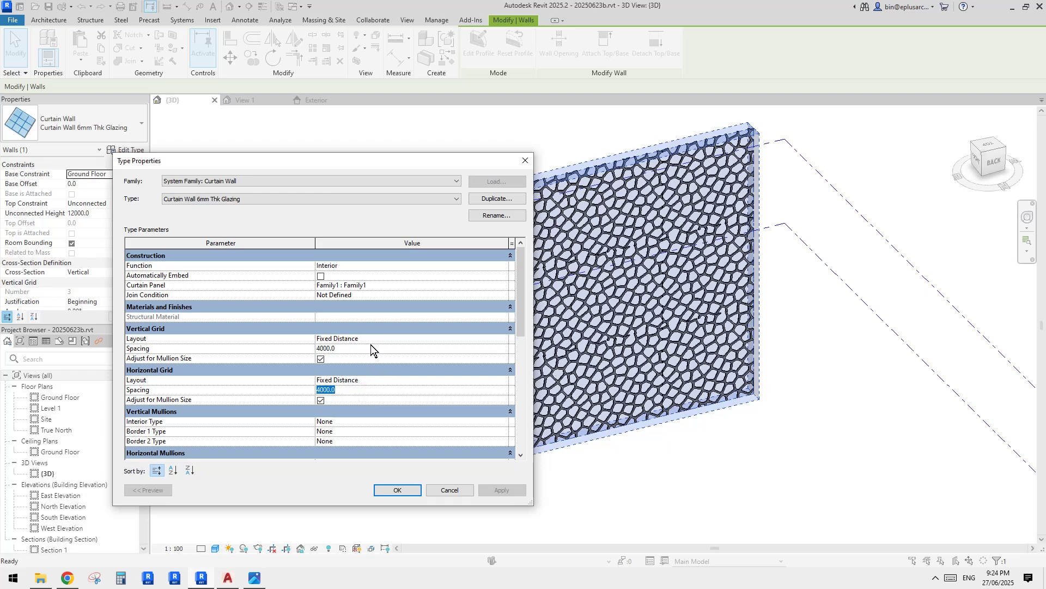
pyautogui.click(466, 338)
pyautogui.click(502, 339)
pyautogui.click(503, 340)
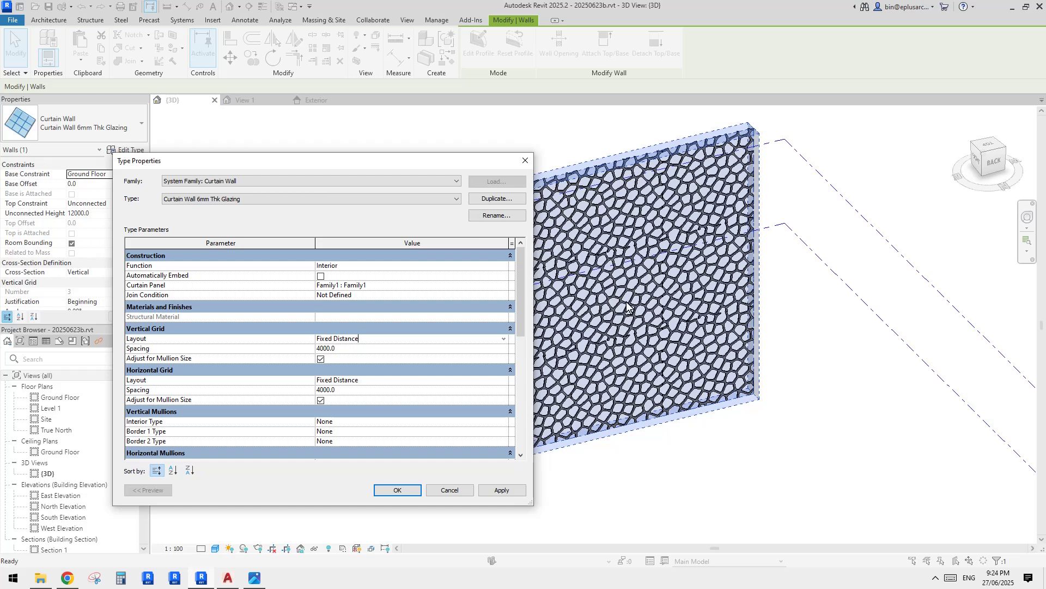
pyautogui.scroll(-3, 518, 322)
pyautogui.scroll(2, 334, 316)
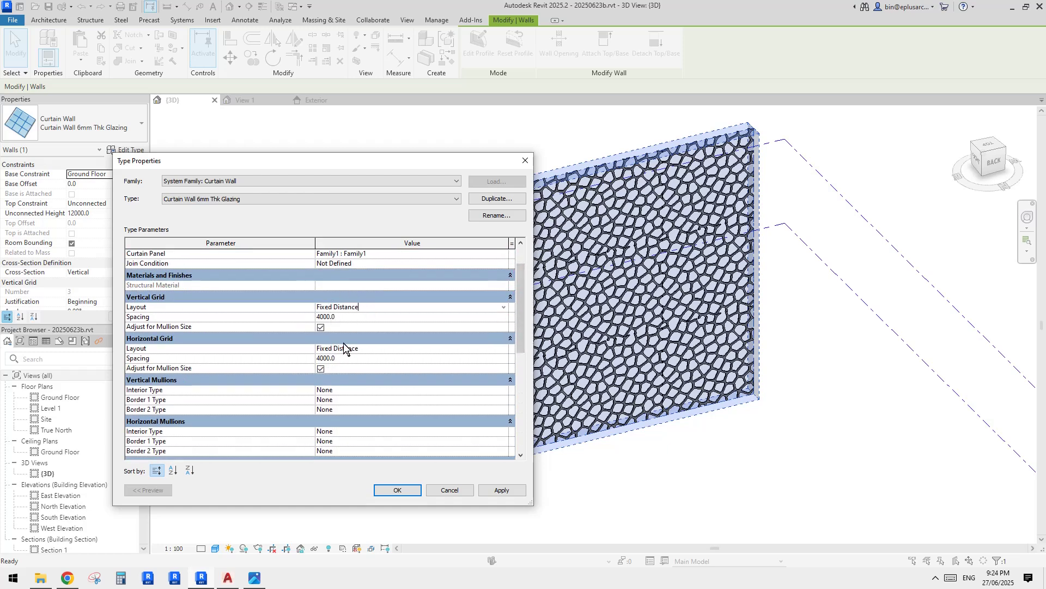
pyautogui.moveTo(519, 314); pyautogui.dragTo(538, 384)
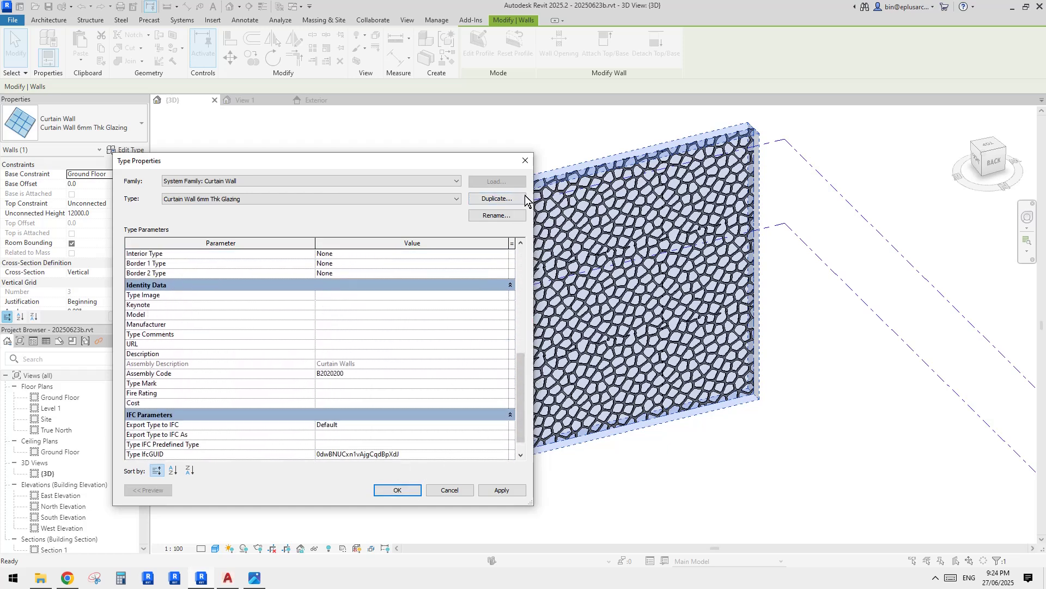
pyautogui.click(525, 161)
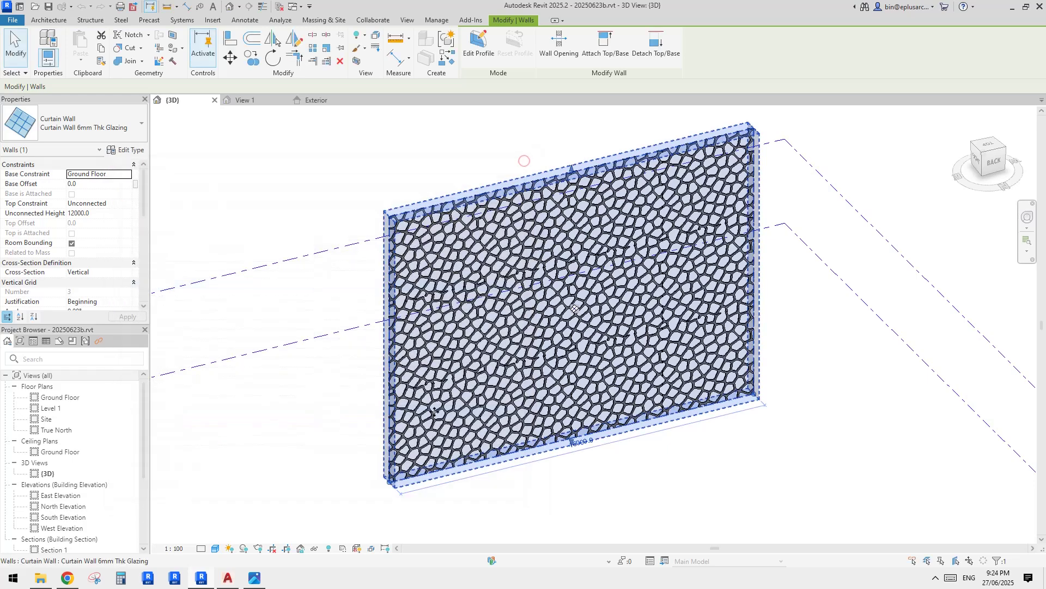
# Reselect the curtain wall, then start and cancel a new wall placement
pyautogui.click(609, 331)
pyautogui.scroll(-2, 609, 348)
pyautogui.press('Escape')
pyautogui.click(607, 349)
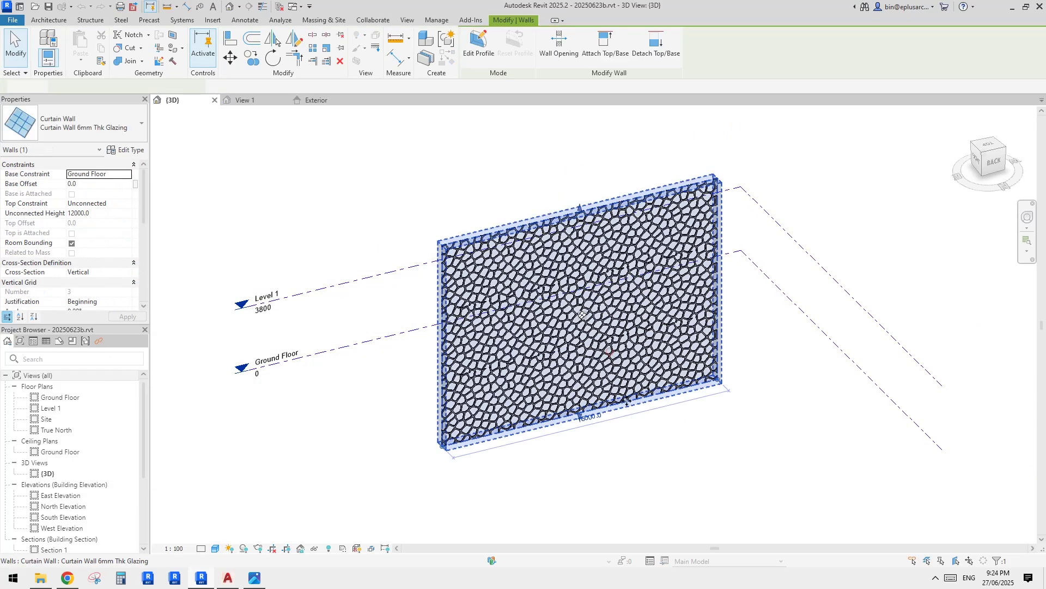
pyautogui.moveTo(614, 469); pyautogui.dragTo(584, 388, button='middle')
pyautogui.press('w')
pyautogui.press('a')
pyautogui.click(533, 464)
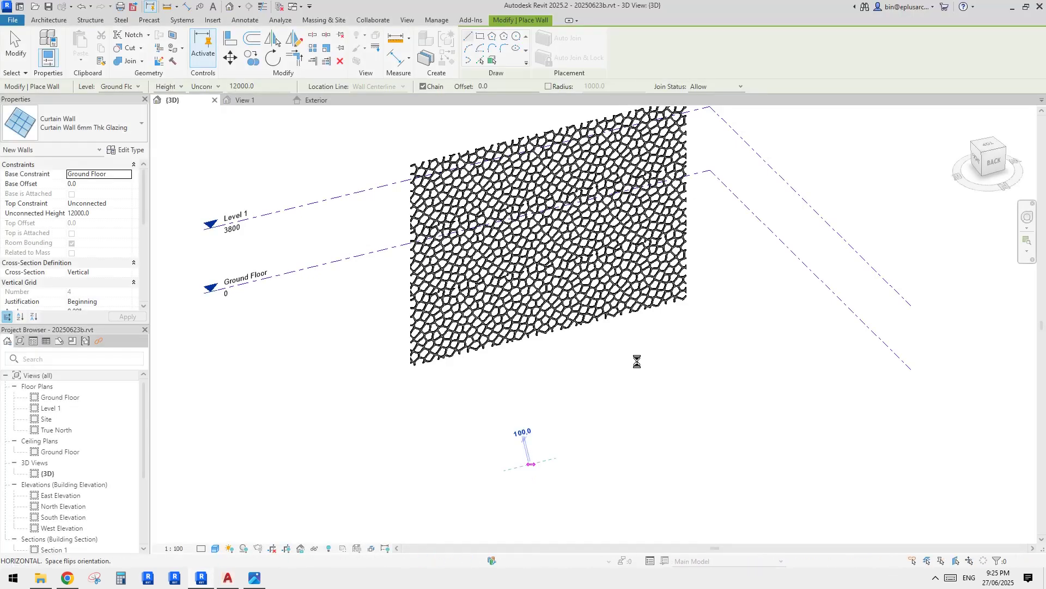
pyautogui.press('Escape')
pyautogui.press('Escape')
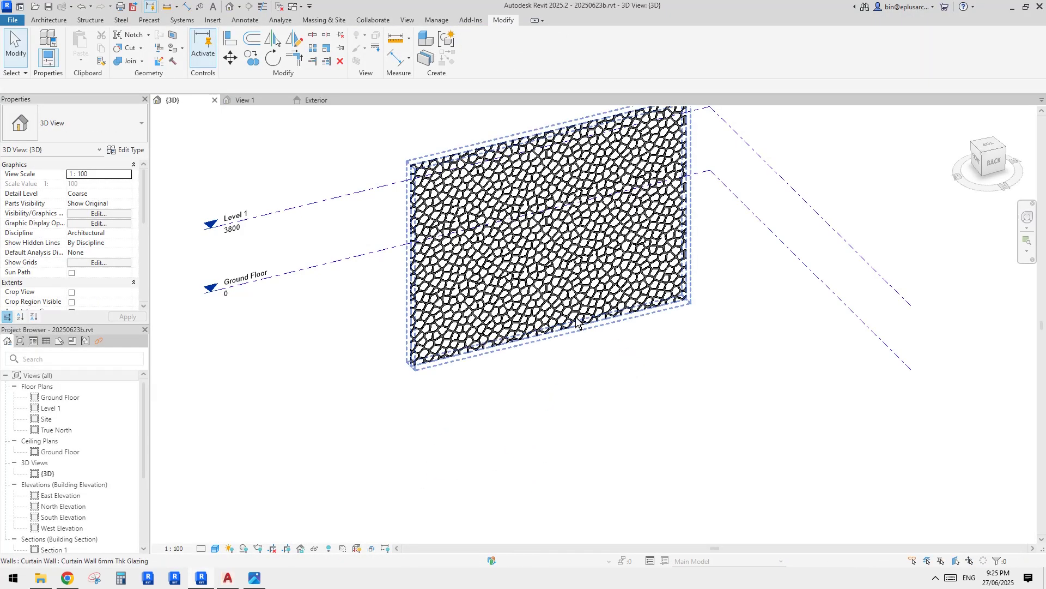
# Copy the Voronoi curtain wall to the lower right with CO
pyautogui.click(576, 322)
pyautogui.press('c')
pyautogui.press('o')
pyautogui.click(658, 450)
pyautogui.click(611, 364)
pyautogui.press('Escape')
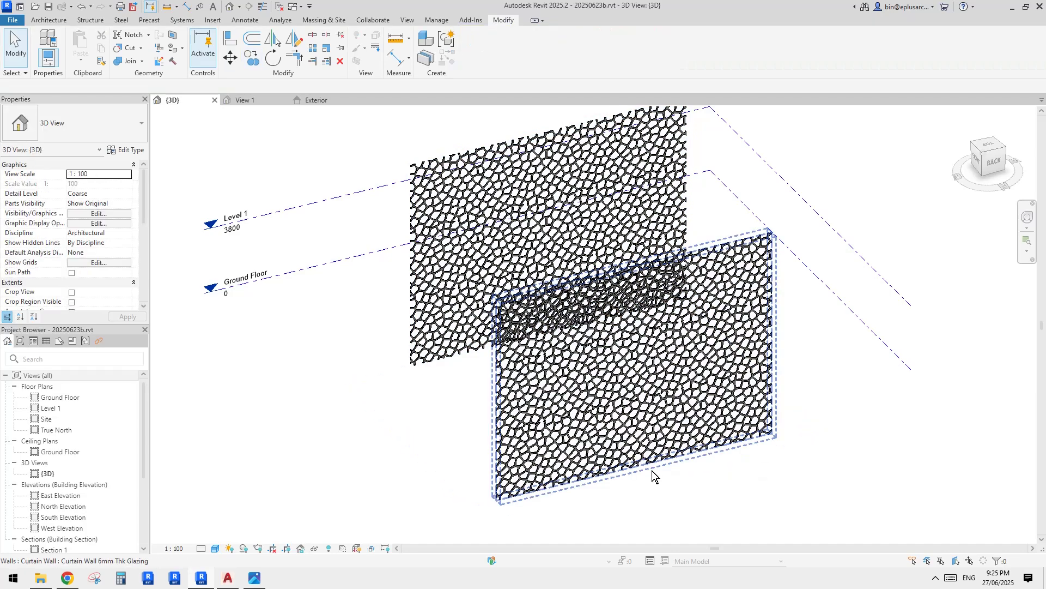
# Shorten the copied wall's length from 16000 to 8000
pyautogui.click(651, 470)
pyautogui.scroll(1, 652, 470)
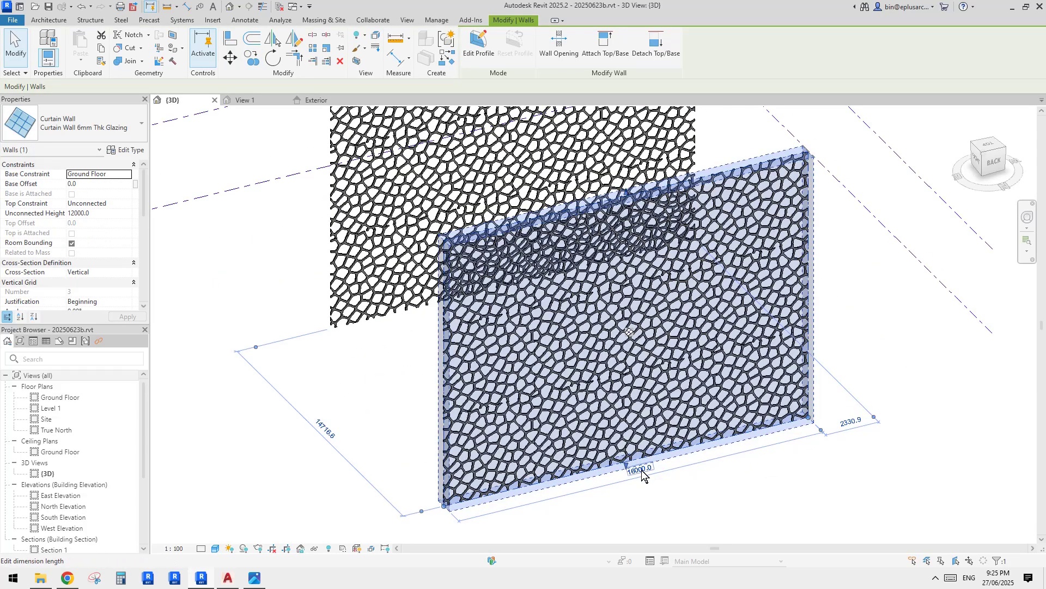
pyautogui.click(643, 472)
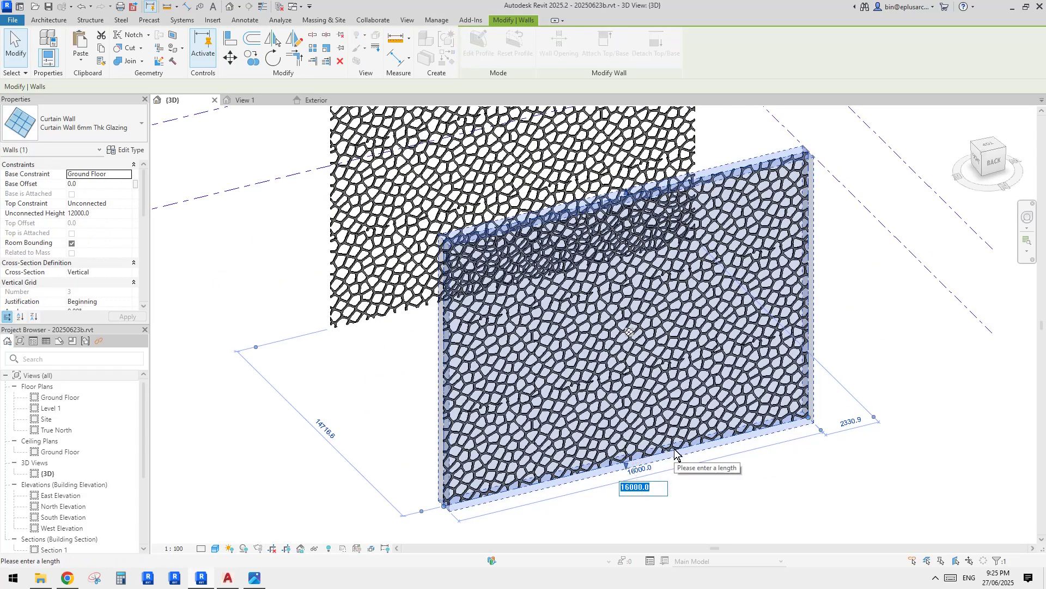
pyautogui.write('8000')
pyautogui.press('Return')
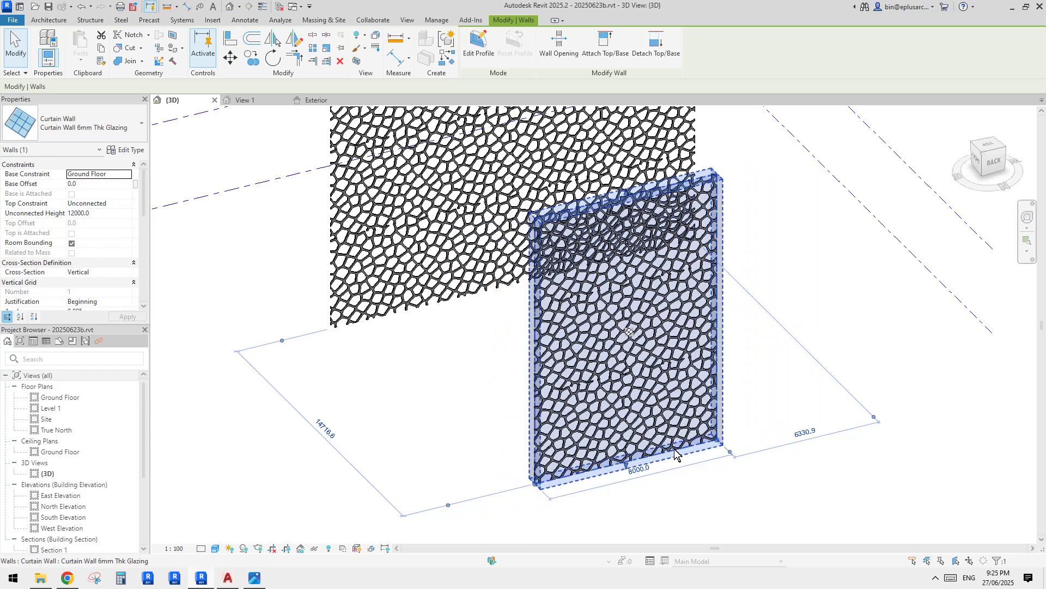
pyautogui.click(645, 472)
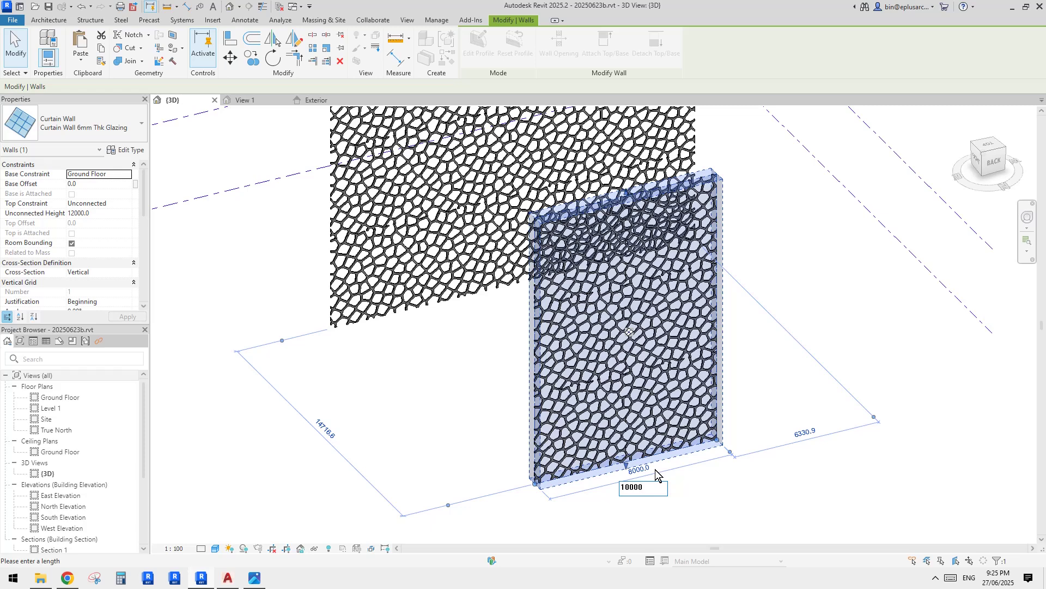
pyautogui.press('Return')
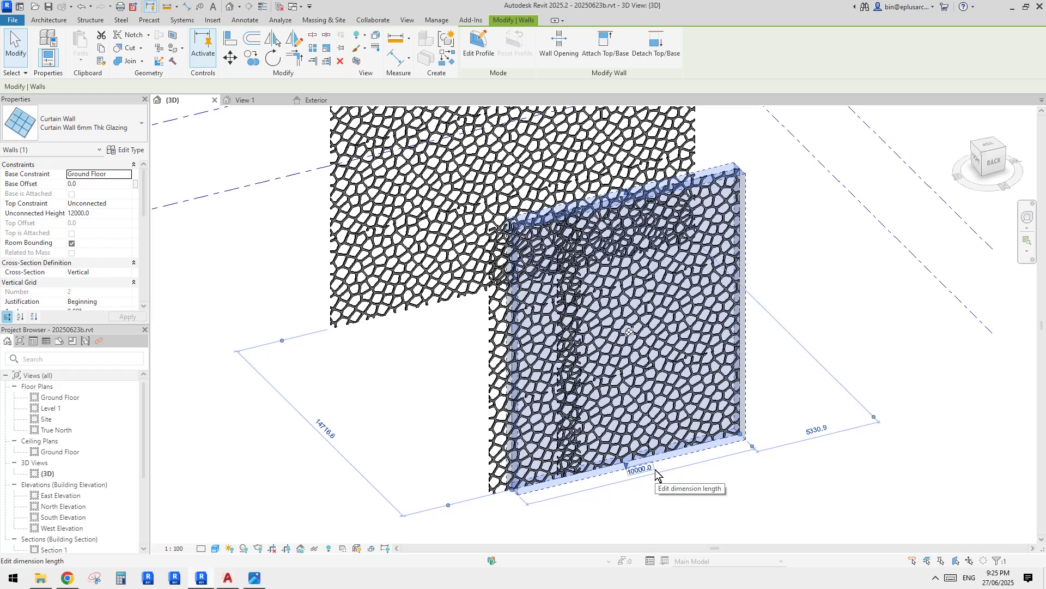
pyautogui.moveTo(629, 332); pyautogui.dragTo(679, 311, button='middle')
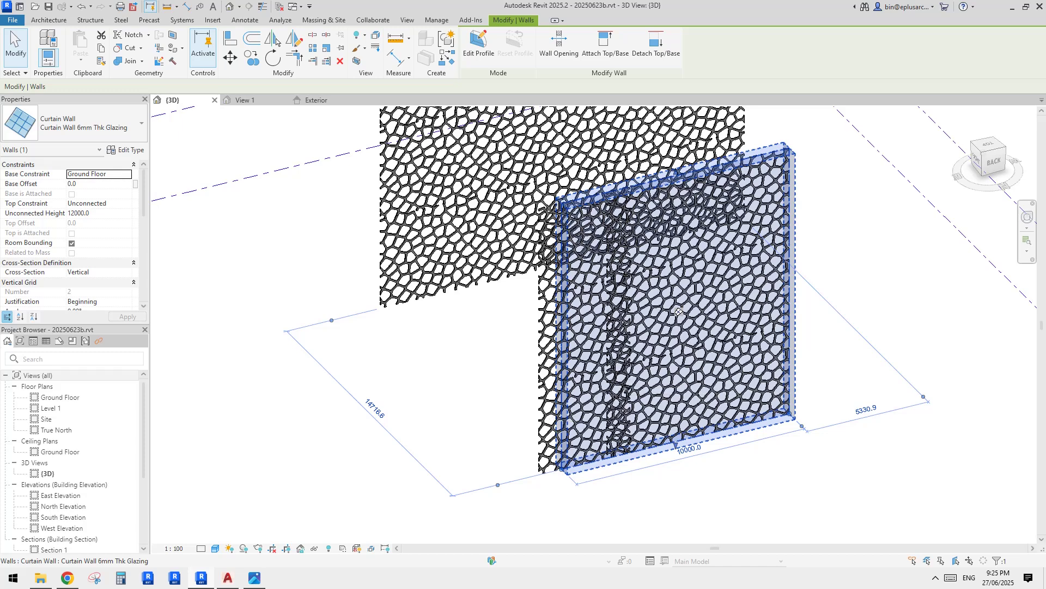
pyautogui.moveTo(679, 311); pyautogui.dragTo(649, 315, button='middle')
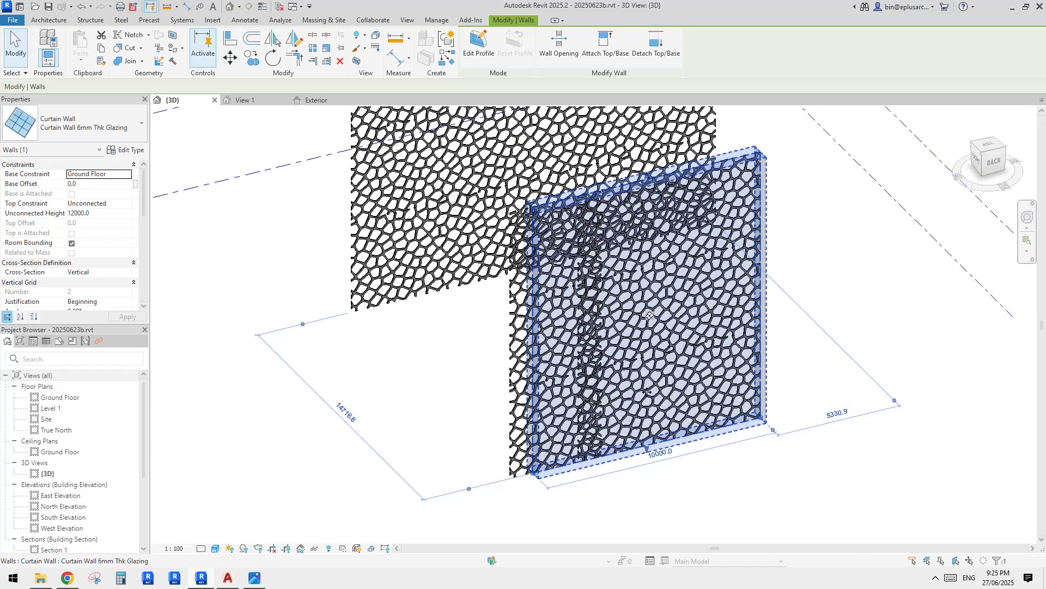
pyautogui.click(663, 454)
pyautogui.write('8000')
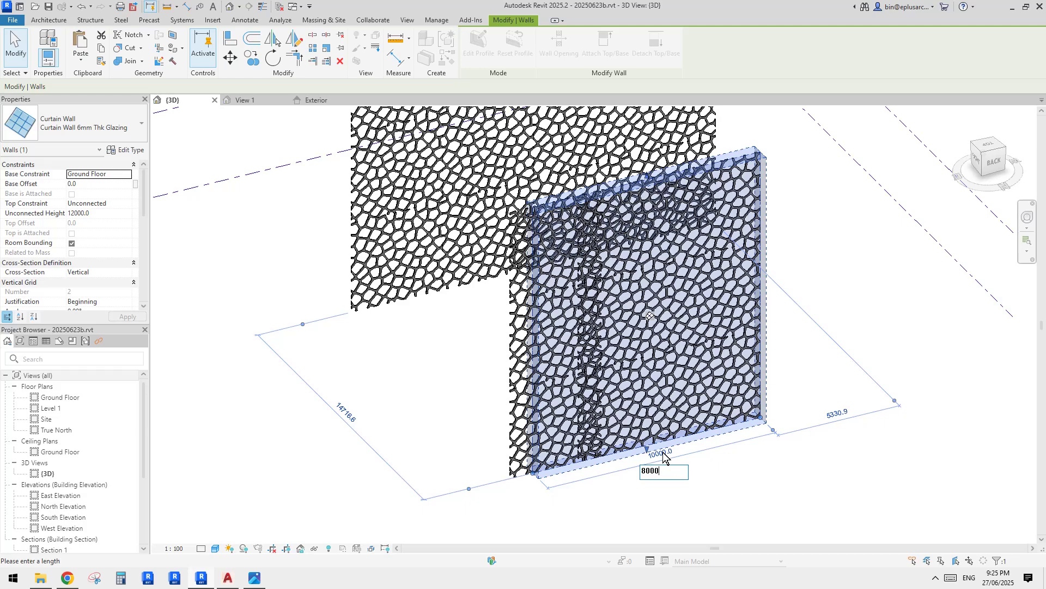
pyautogui.press('Return')
# Set the wall's Unconnected Height to 8000 in Properties and apply it
pyautogui.keyDown('shift'); pyautogui.moveTo(662, 453); pyautogui.dragTo(532, 301, button='middle'); pyautogui.keyUp('shift')
pyautogui.click(103, 213)
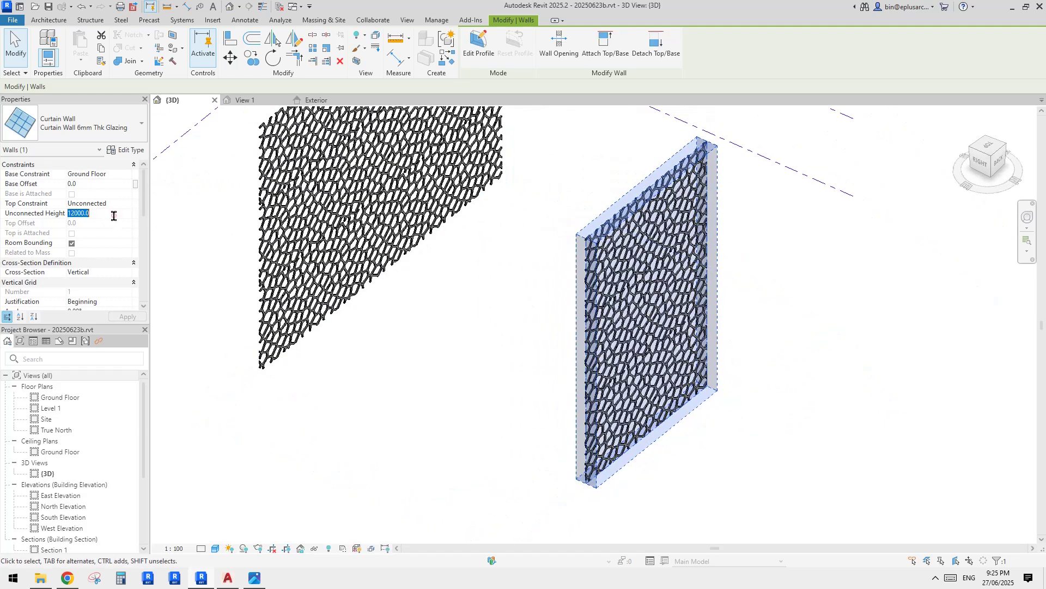
pyautogui.write('800')
pyautogui.click(839, 379)
pyautogui.scroll(4, 839, 379)
# Tab-select a single Voronoi panel, orbit the wall, and briefly check ChatGPT's progress
pyautogui.press('Tab')
pyautogui.click(663, 322)
pyautogui.press('Tab')
pyautogui.click(664, 322)
pyautogui.keyDown('shift'); pyautogui.moveTo(663, 322); pyautogui.dragTo(494, 408, button='middle'); pyautogui.keyUp('shift')
pyautogui.press('Escape')
pyautogui.scroll(3, 495, 408)
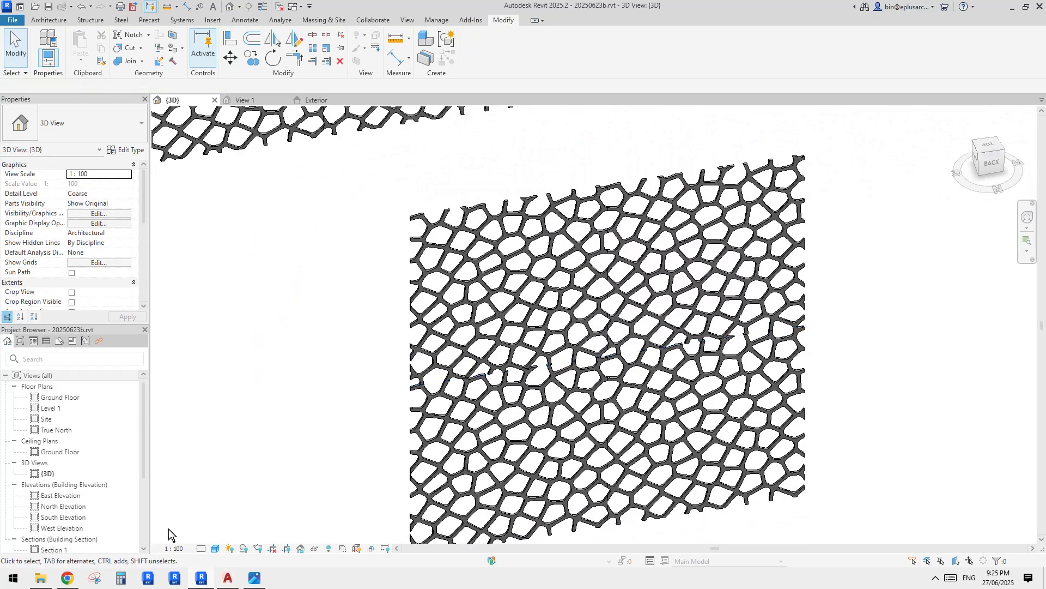
pyautogui.click(67, 579)
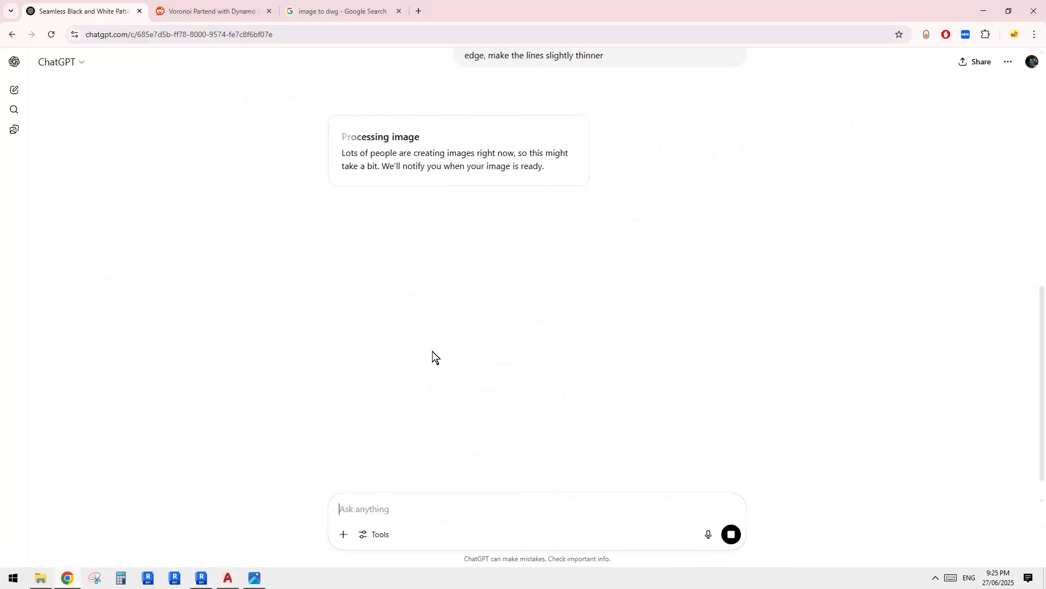
pyautogui.click(202, 578)
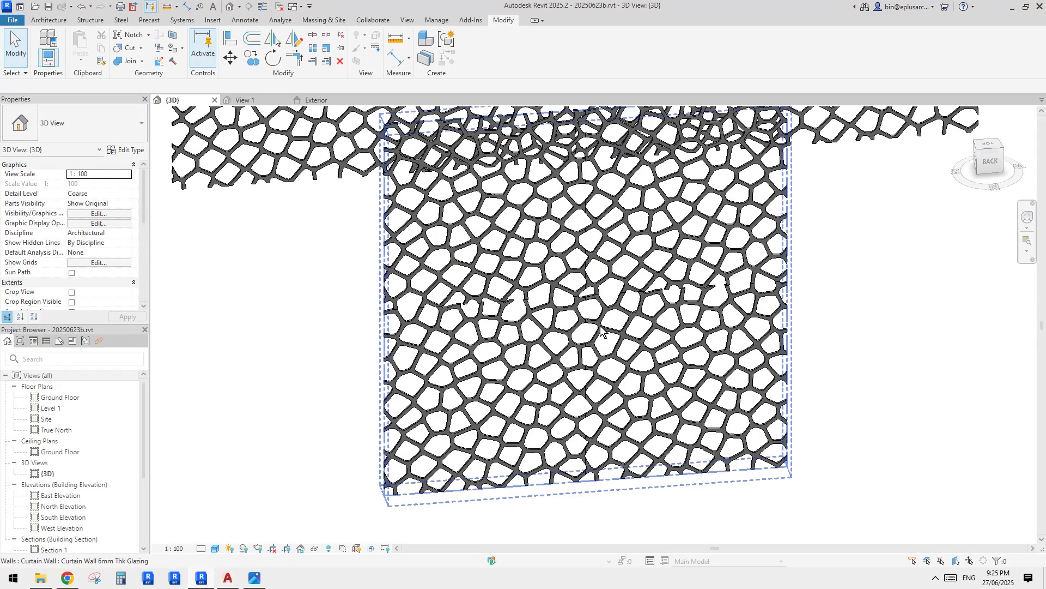
pyautogui.click(599, 334)
pyautogui.scroll(2, 600, 329)
pyautogui.scroll(2, 589, 401)
pyautogui.press('Escape')
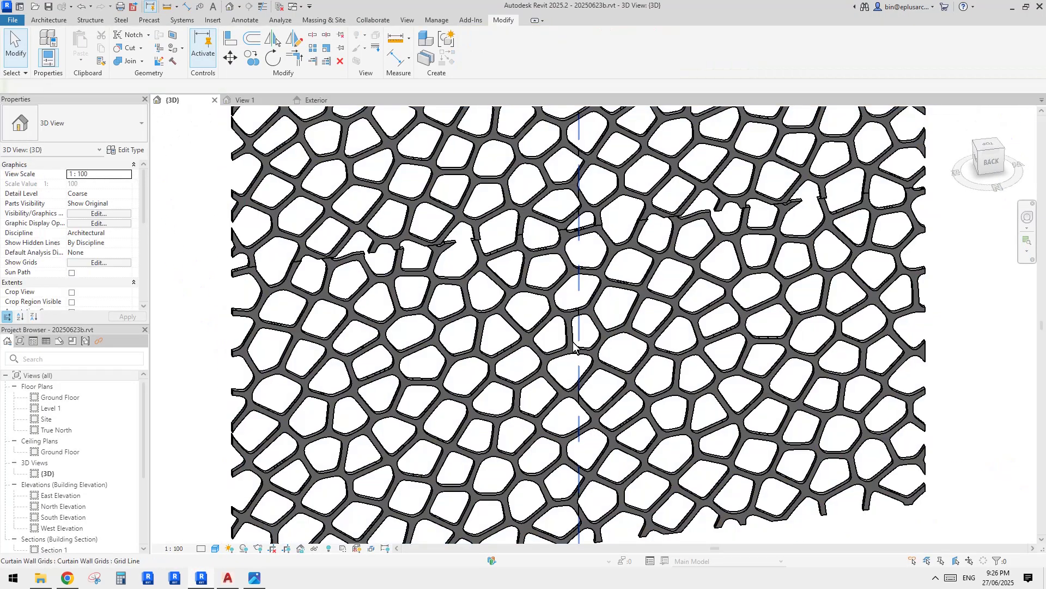
pyautogui.scroll(-2, 571, 343)
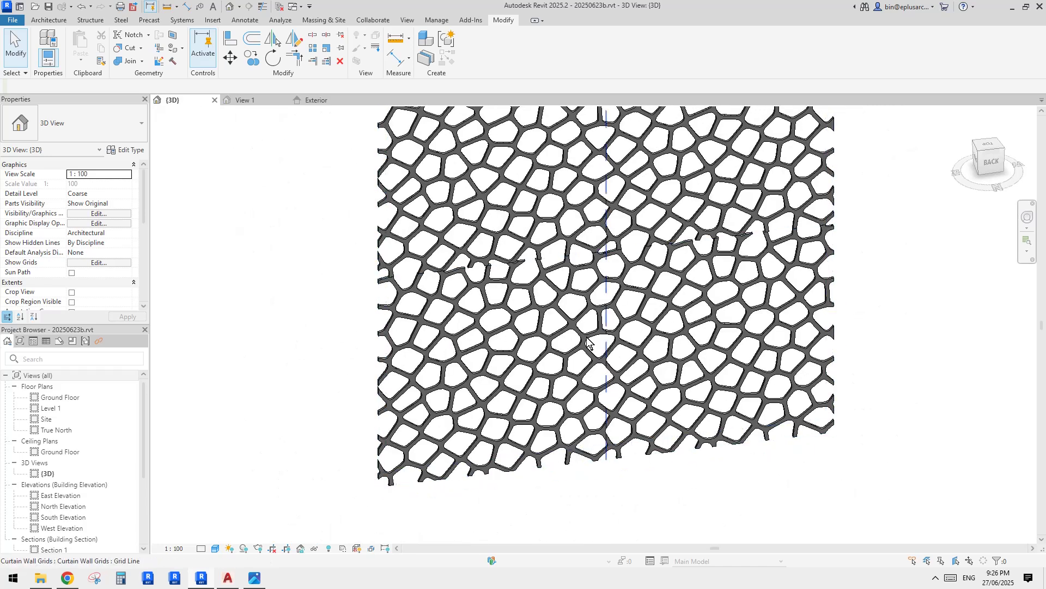
pyautogui.click(555, 344)
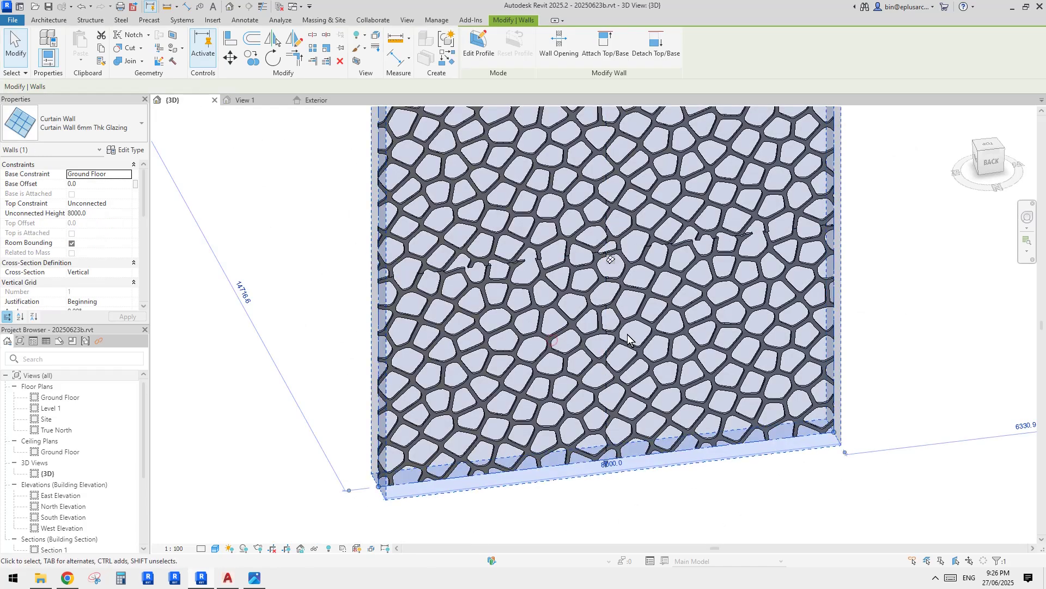
pyautogui.press('Escape')
pyautogui.keyDown('shift'); pyautogui.moveTo(551, 287); pyautogui.dragTo(491, 305, button='middle'); pyautogui.keyUp('shift')
pyautogui.scroll(2, 507, 301)
pyautogui.click(67, 577)
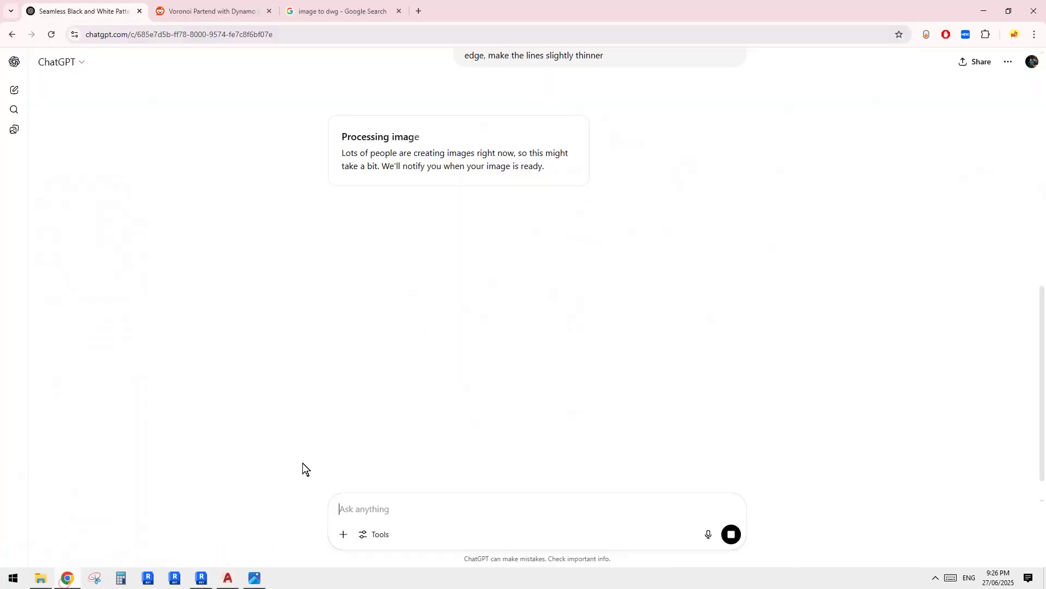
# Orbit around the Voronoi wall in Revit, then switch over to the browser
pyautogui.click(201, 579)
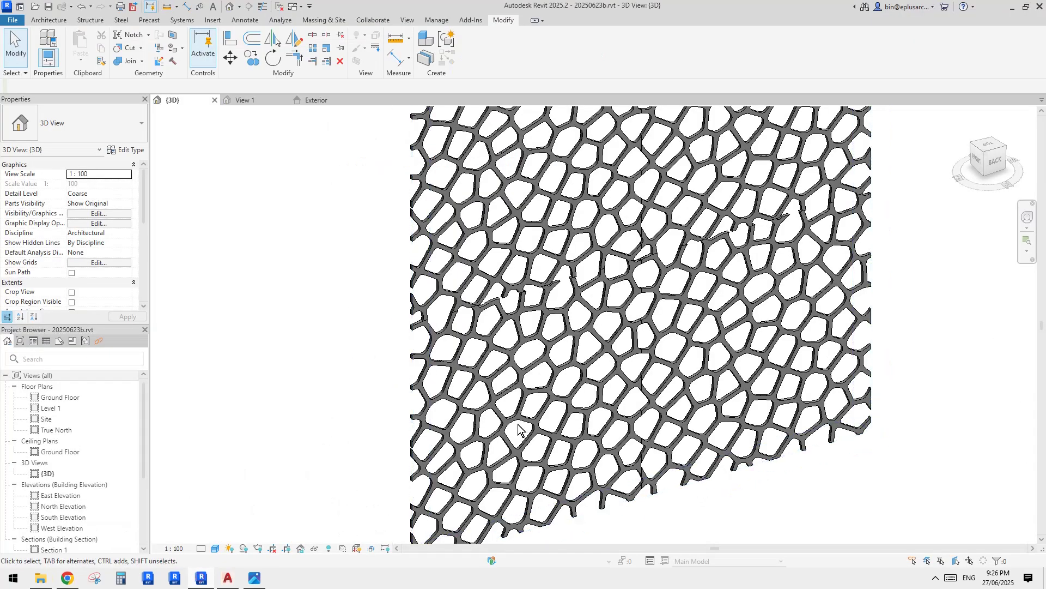
pyautogui.keyDown('shift'); pyautogui.moveTo(521, 428); pyautogui.dragTo(542, 432, button='middle'); pyautogui.keyUp('shift')
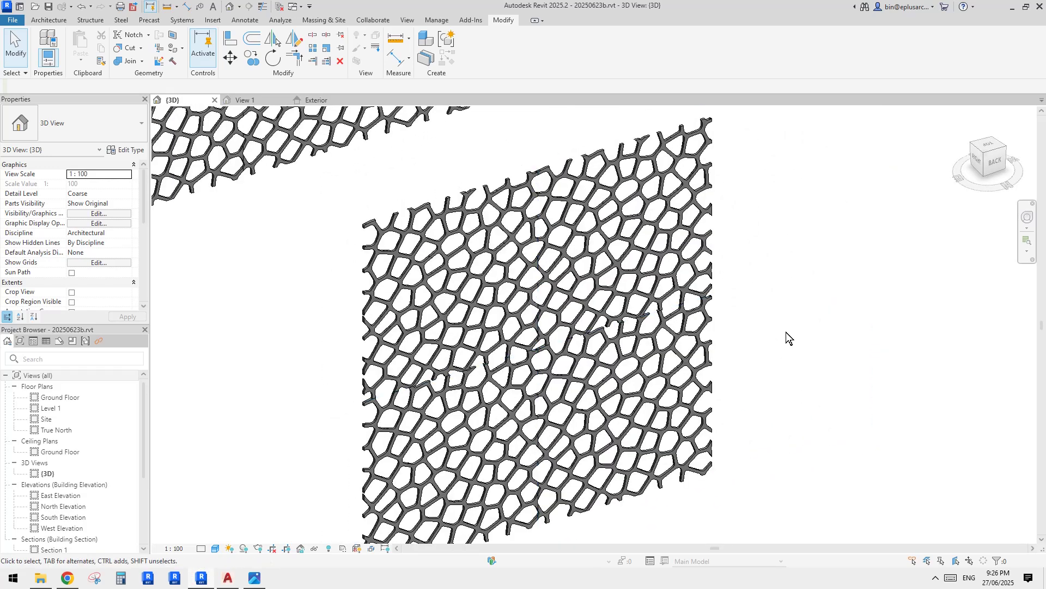
pyautogui.click(68, 578)
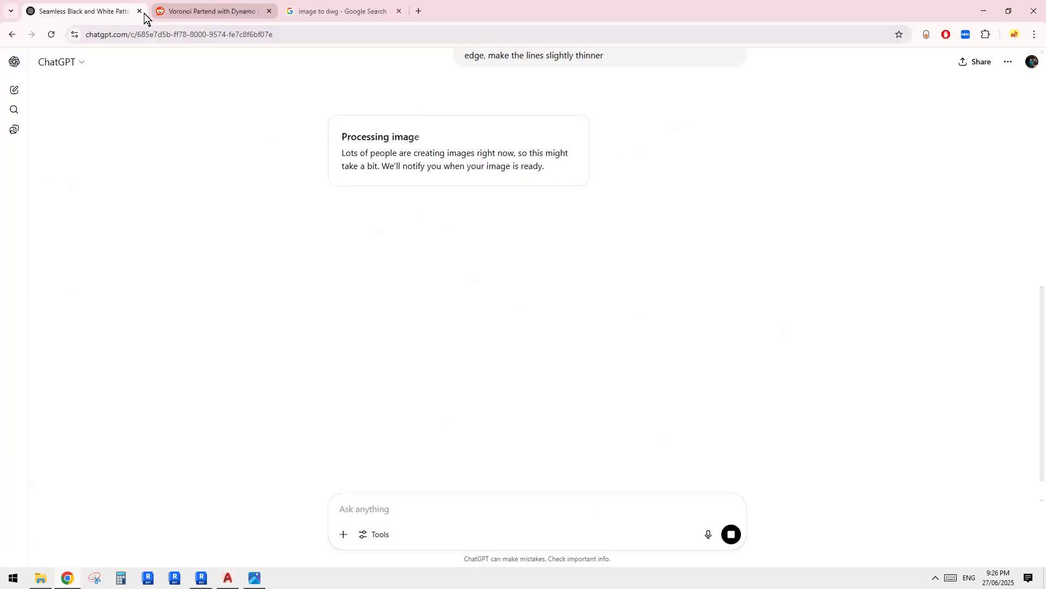
# Scroll through the Voronoi Partend with Dynamo post's facade photo and comments
pyautogui.click(207, 11)
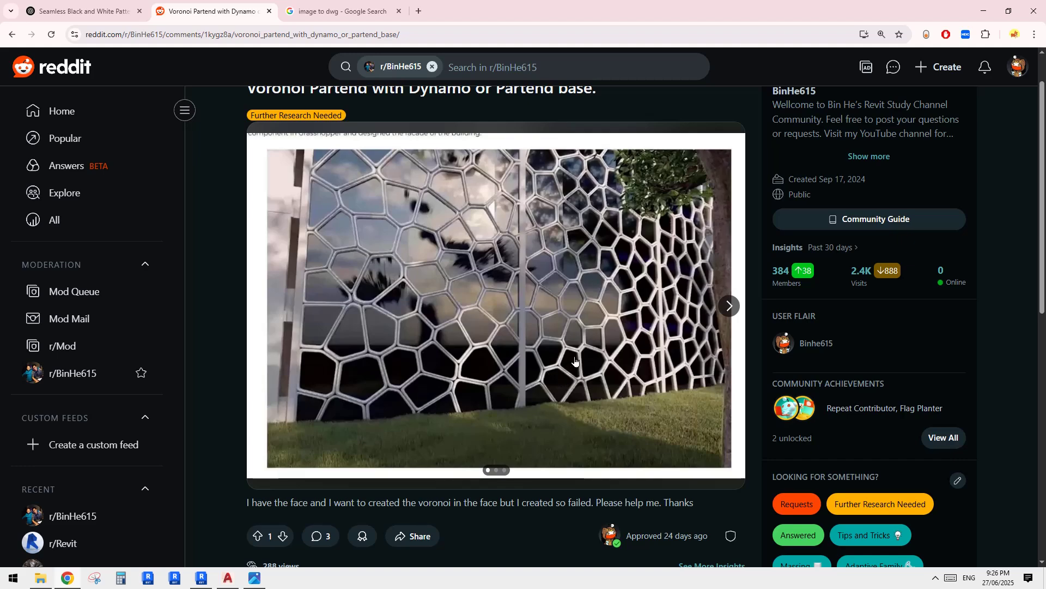
pyautogui.scroll(-5, 583, 357)
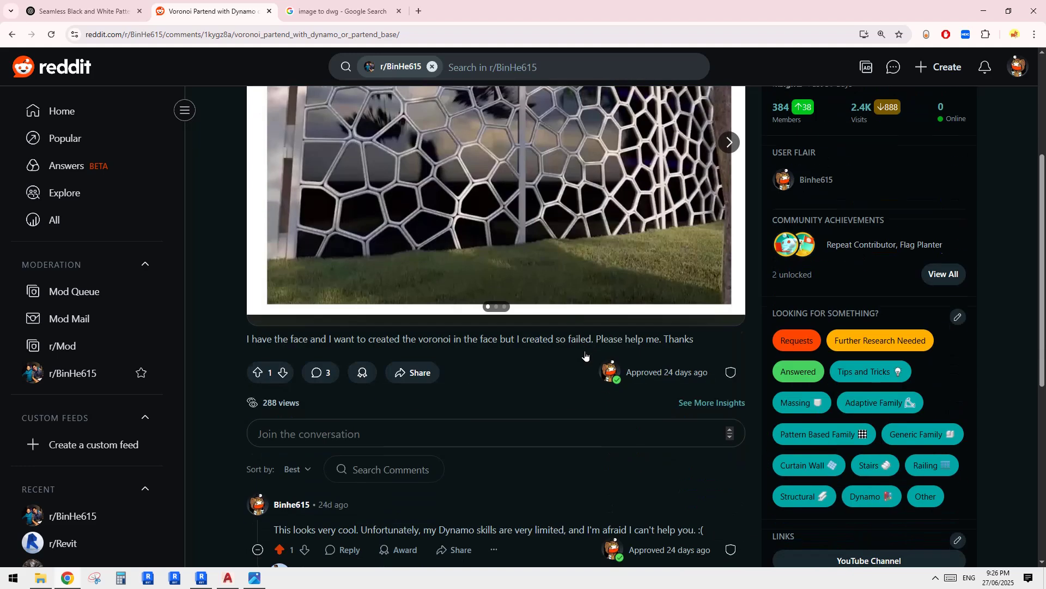
pyautogui.scroll(-3, 586, 355)
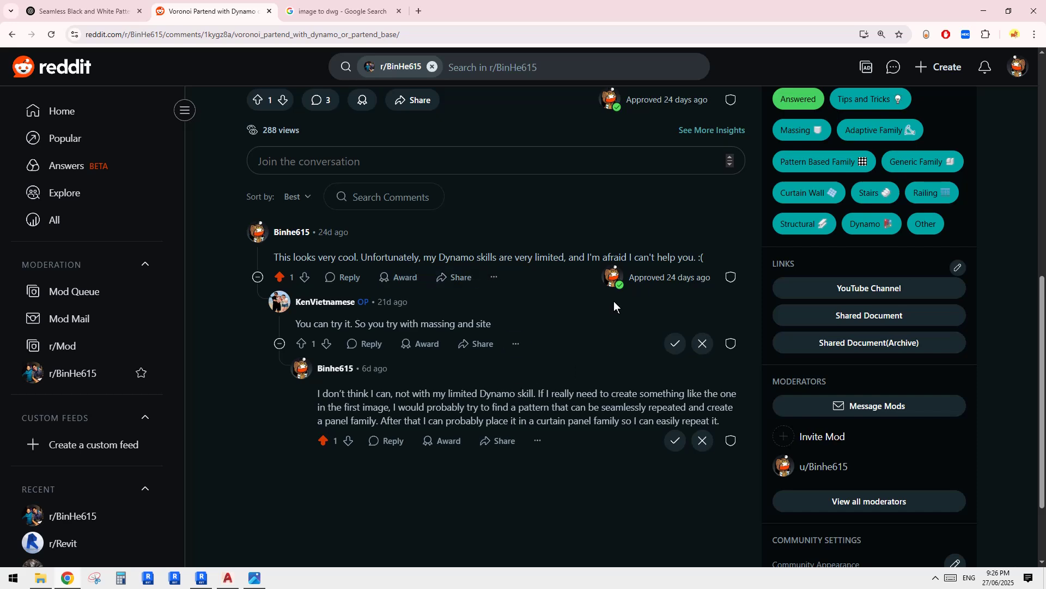
pyautogui.scroll(8, 571, 337)
pyautogui.scroll(-1, 573, 343)
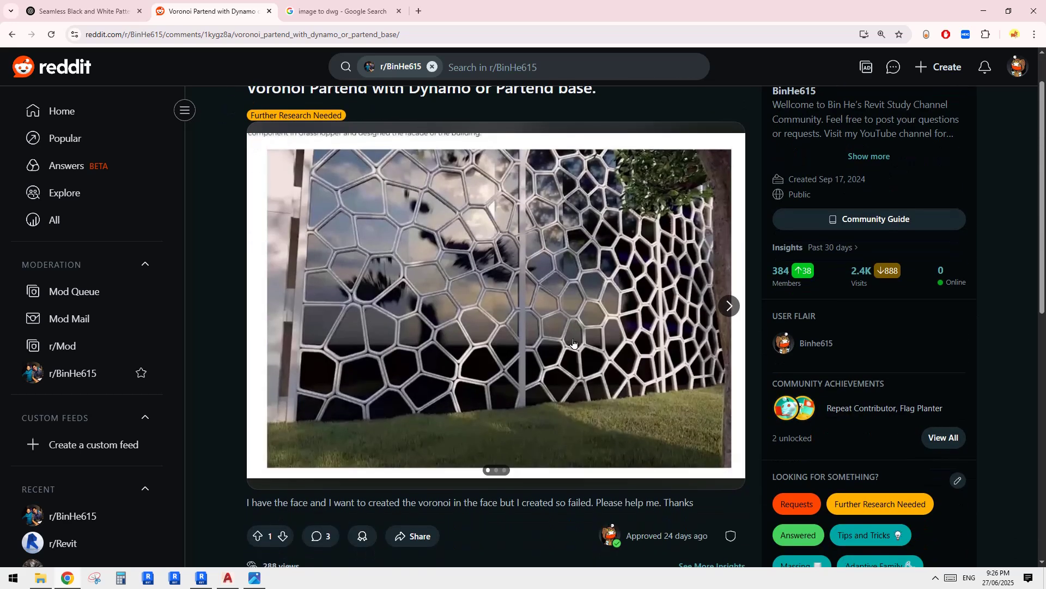
pyautogui.scroll(1, 573, 342)
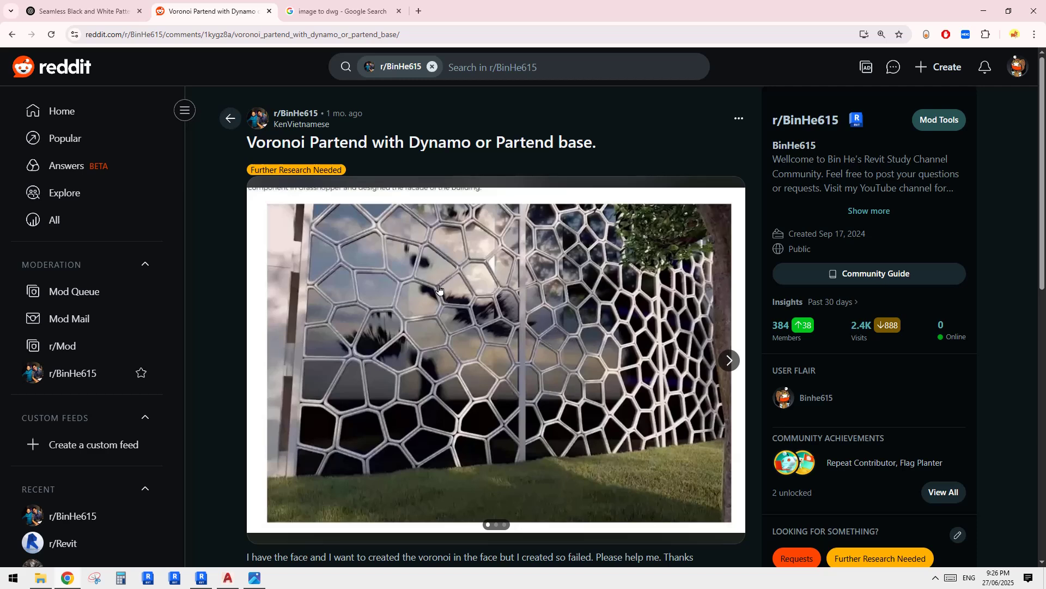
pyautogui.scroll(-1, 451, 325)
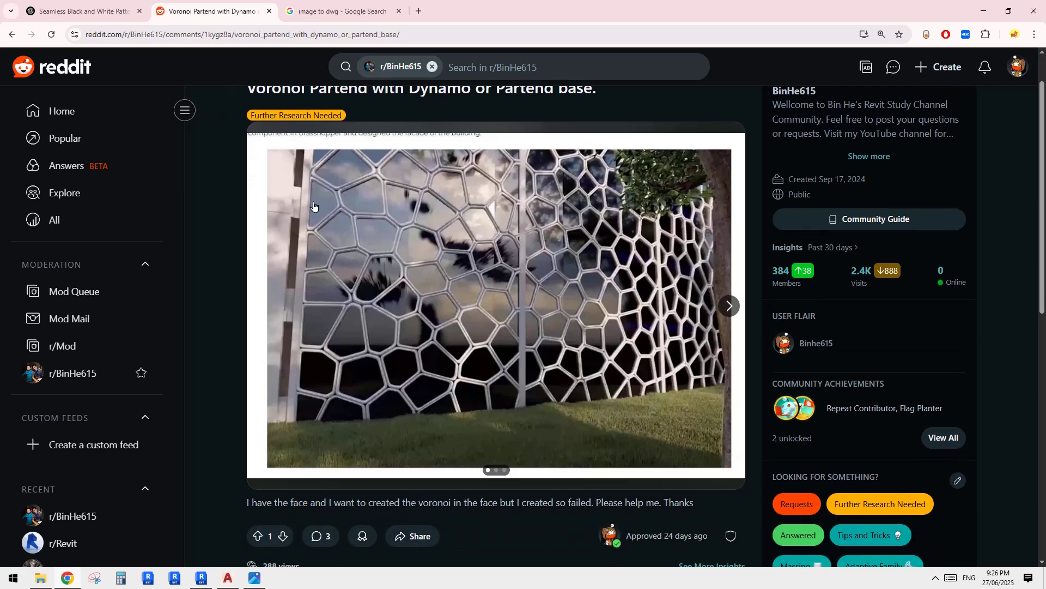
# Glance at the ChatGPT tab and the Reddit post, then return to Revit
pyautogui.click(89, 11)
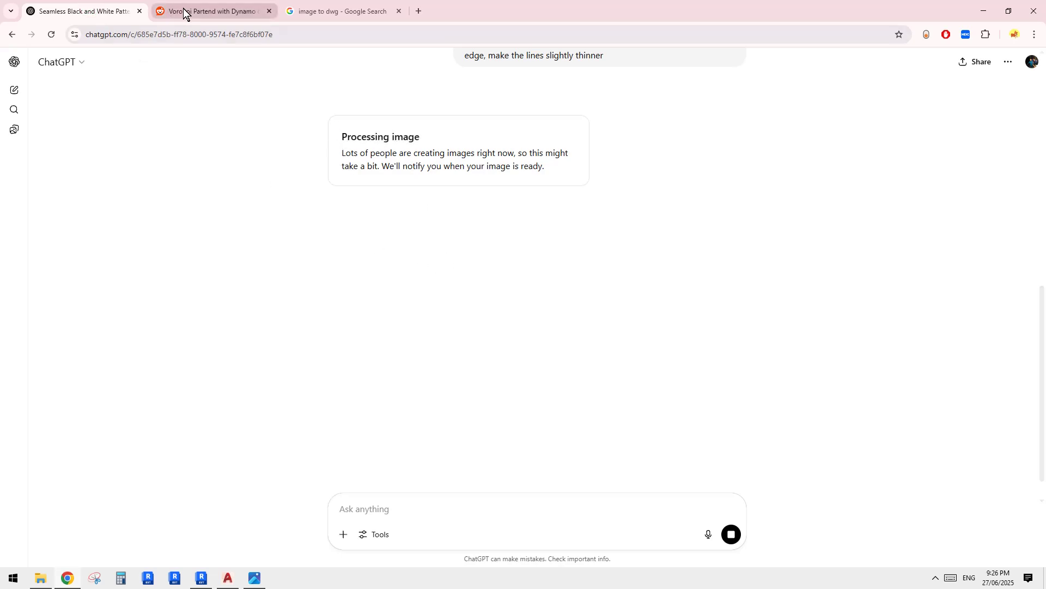
pyautogui.click(207, 12)
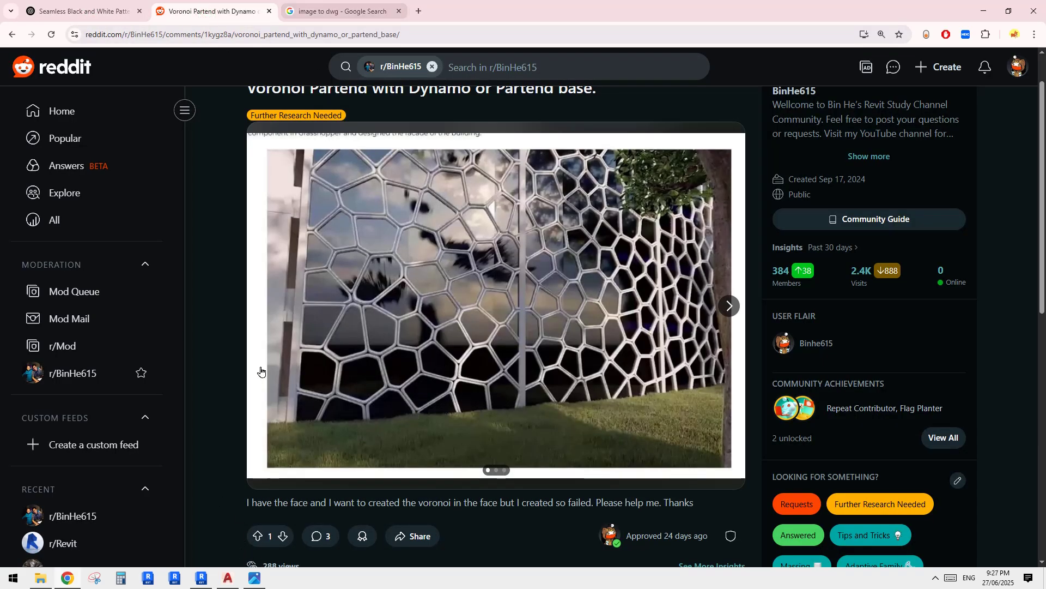
pyautogui.click(202, 578)
# Orbit and pan to compare both Voronoi curtain walls, then bring up ChatGPT in Chrome
pyautogui.keyDown('shift'); pyautogui.moveTo(552, 375); pyautogui.dragTo(596, 371, button='middle'); pyautogui.keyUp('shift')
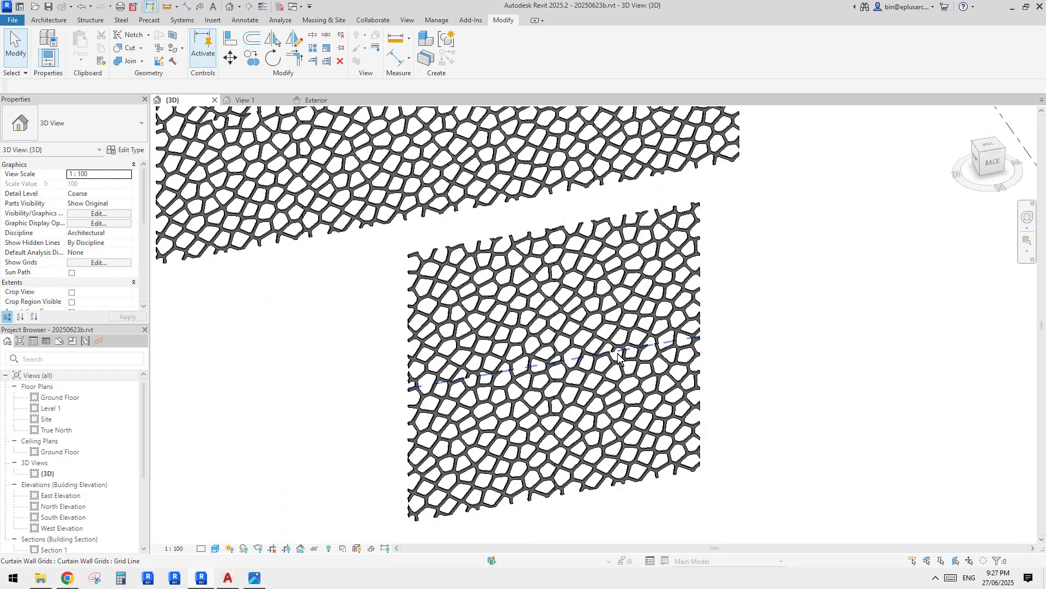
pyautogui.moveTo(627, 354)
pyautogui.keyDown('shift'); pyautogui.mouseDown(button='middle')
pyautogui.moveTo(557, 376)
pyautogui.moveTo(578, 327)
pyautogui.moveTo(620, 357)
pyautogui.mouseUp(button='middle'); pyautogui.keyUp('shift')
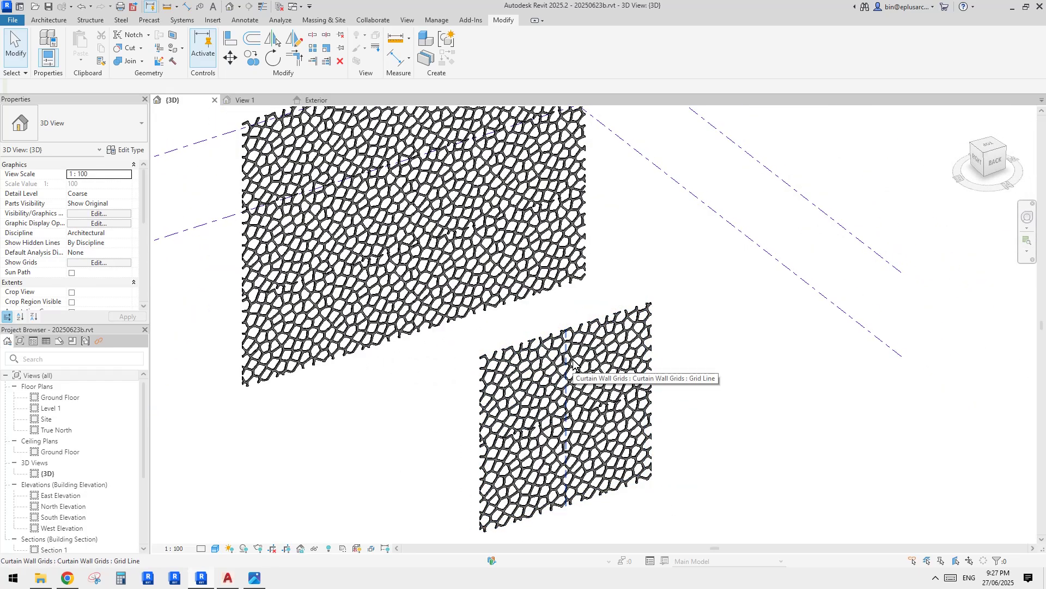
pyautogui.click(756, 362)
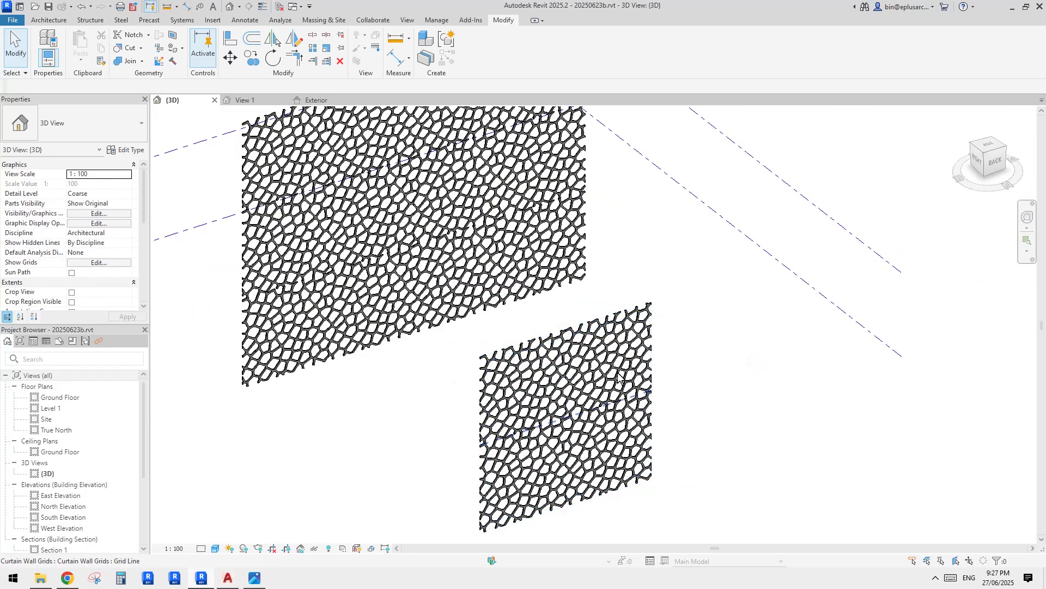
pyautogui.moveTo(624, 376); pyautogui.dragTo(646, 377, button='middle')
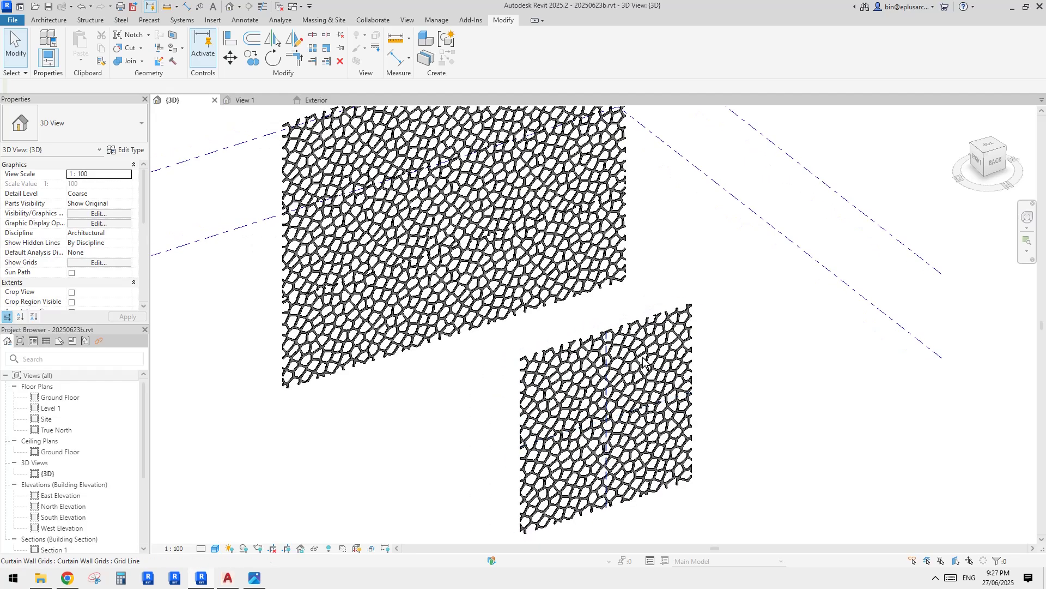
pyautogui.keyDown('shift'); pyautogui.moveTo(755, 378); pyautogui.dragTo(742, 399, button='middle'); pyautogui.keyUp('shift')
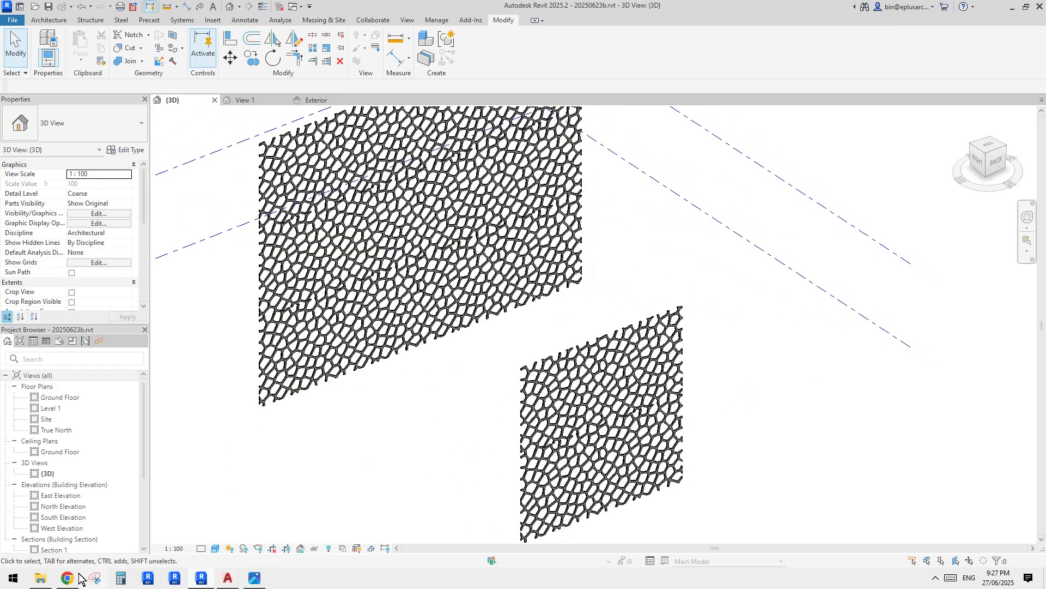
pyautogui.click(76, 578)
pyautogui.click(97, 14)
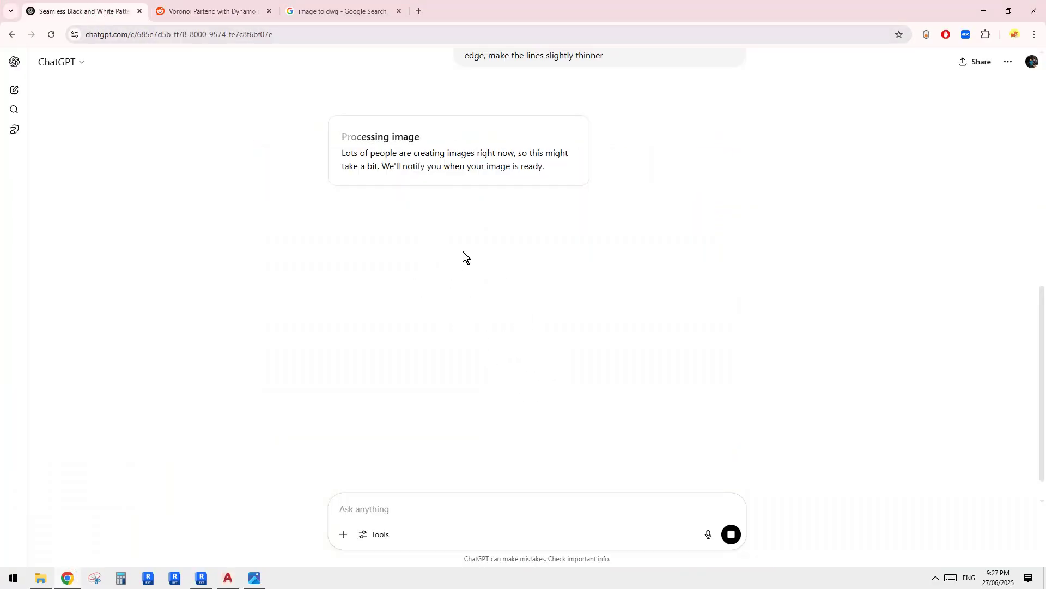
# Flip between ChatGPT, the Reddit post and image-to-DWG results while the pattern image processes
pyautogui.scroll(7, 410, 309)
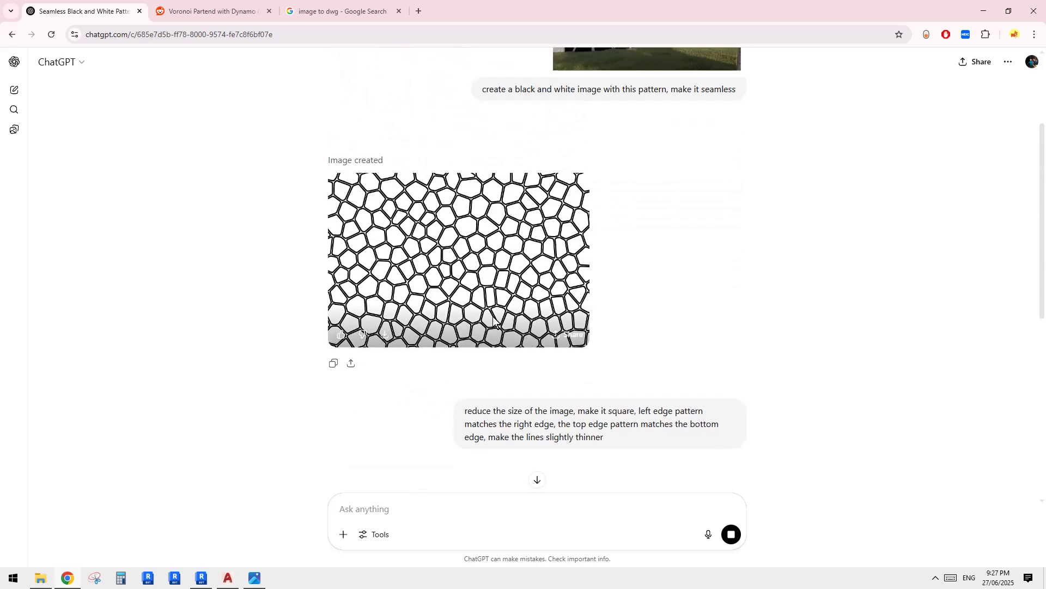
pyautogui.scroll(3, 519, 318)
pyautogui.scroll(-2, 519, 319)
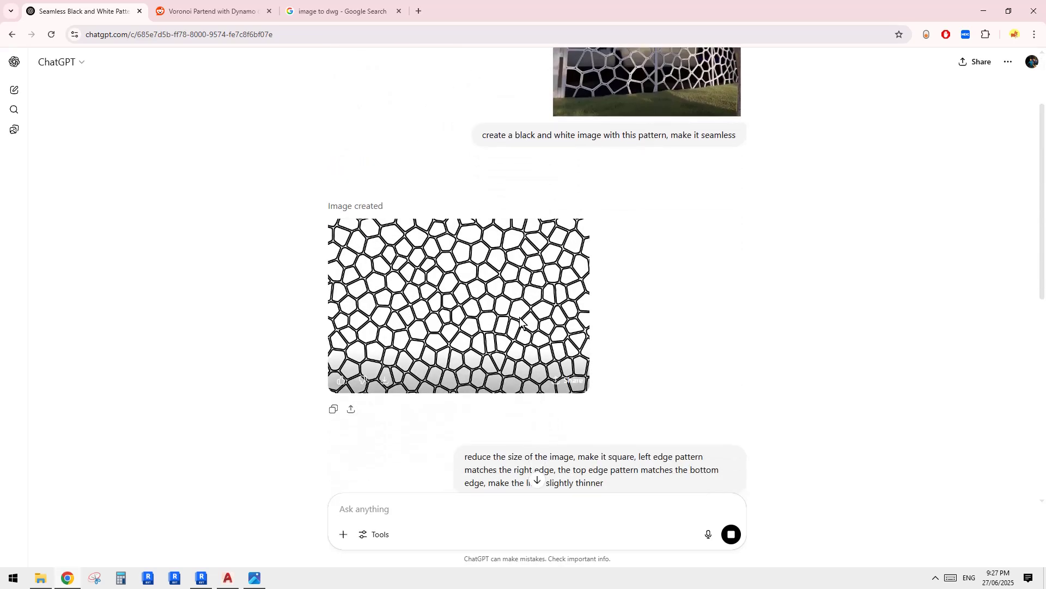
pyautogui.click(210, 15)
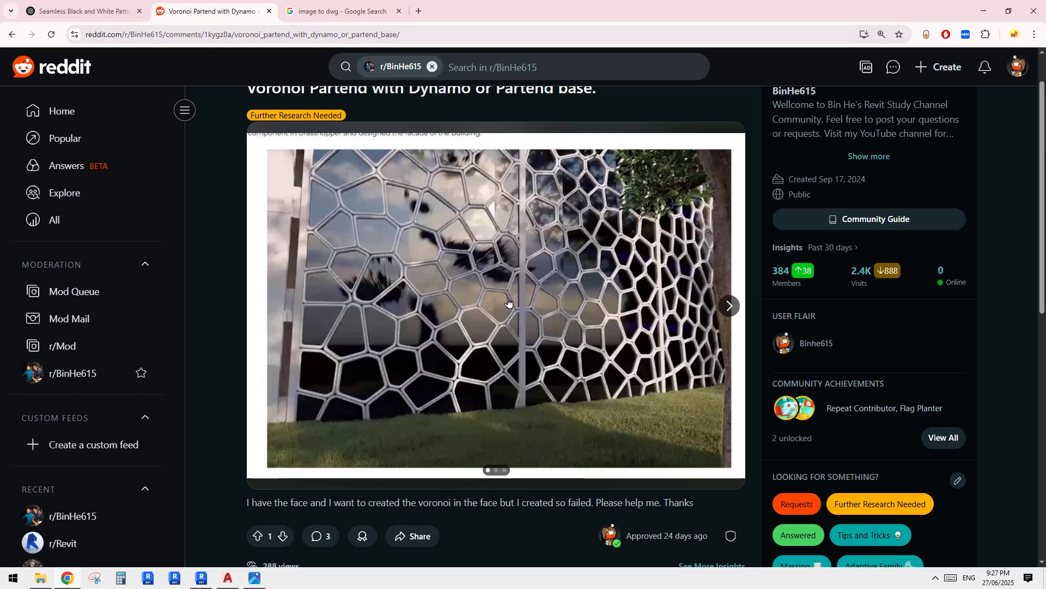
pyautogui.click(131, 15)
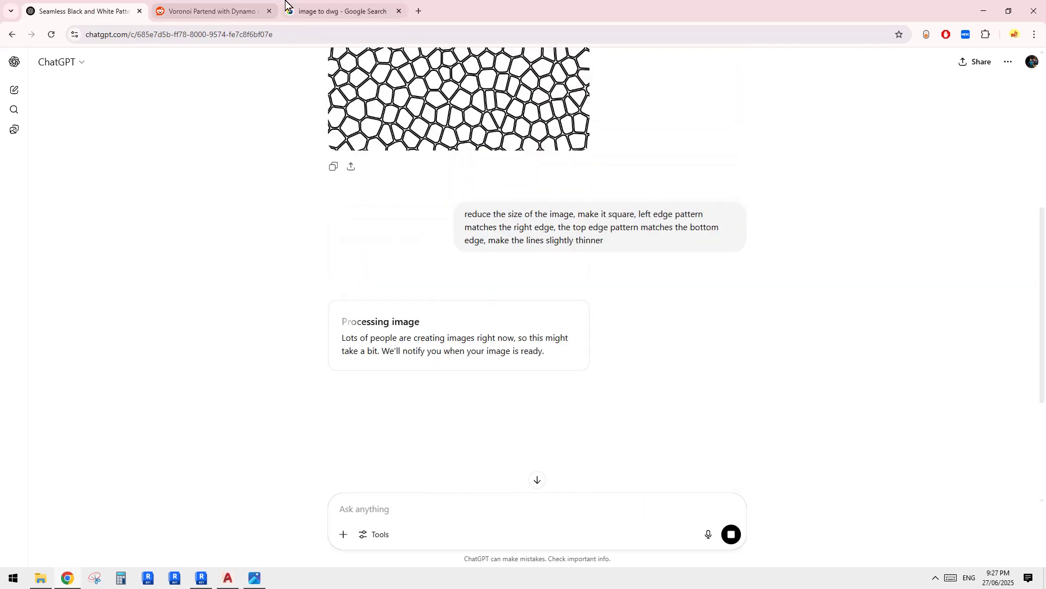
pyautogui.click(303, 8)
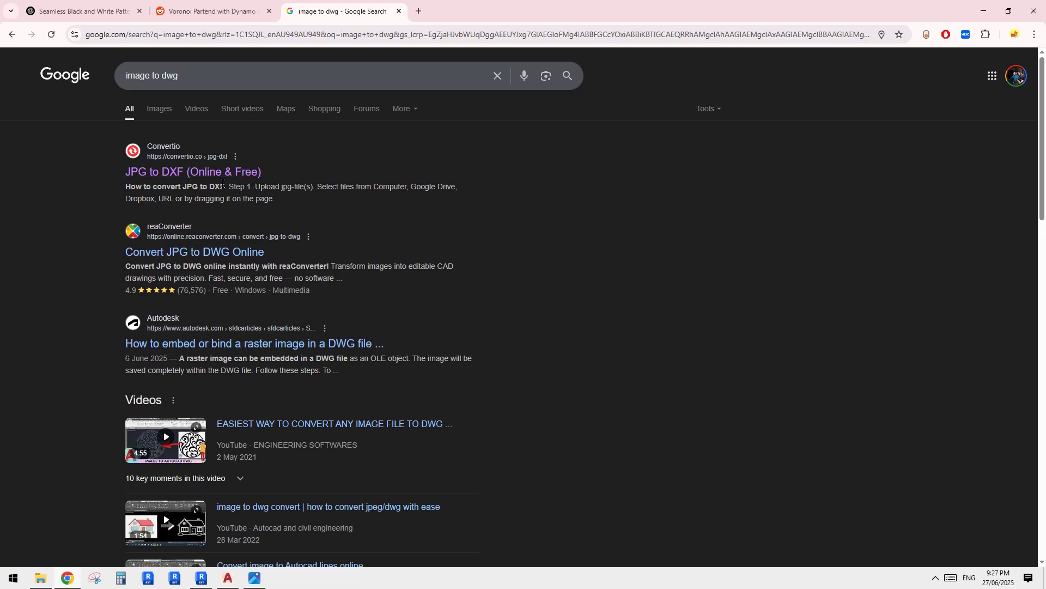
pyautogui.click(215, 11)
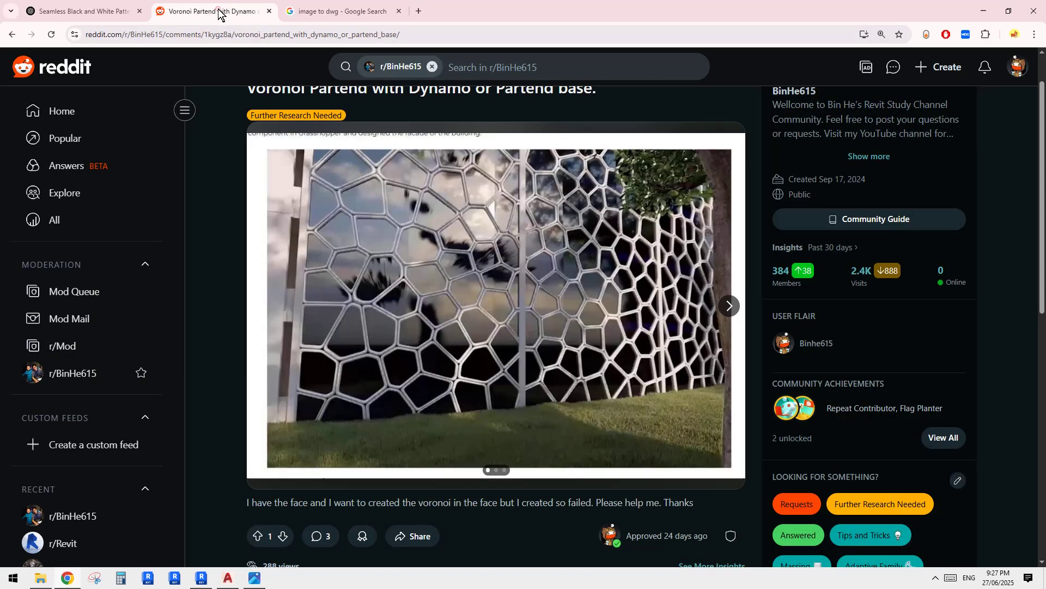
pyautogui.click(63, 4)
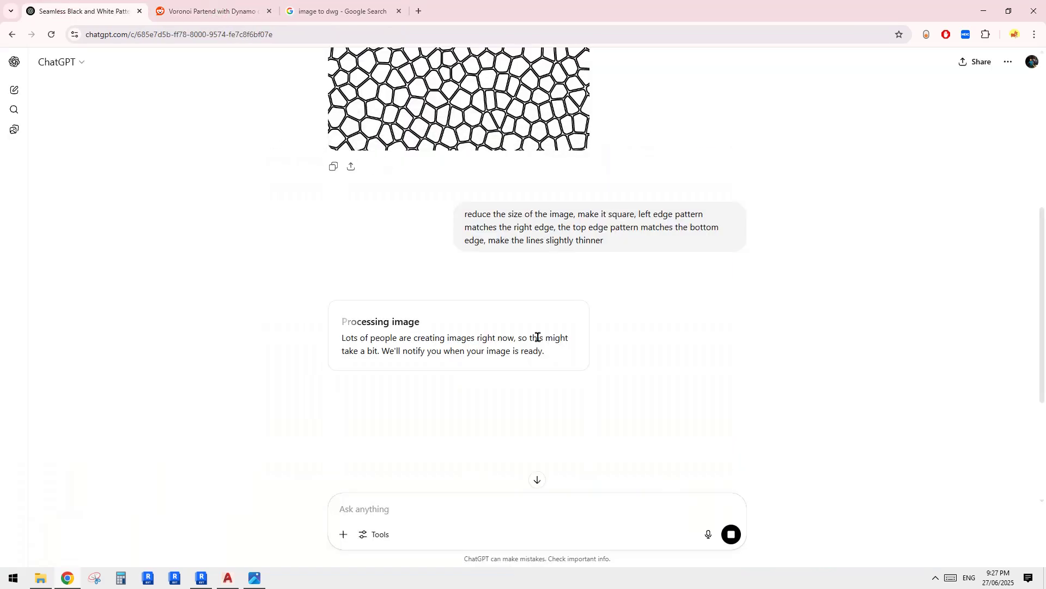
pyautogui.scroll(-2, 537, 336)
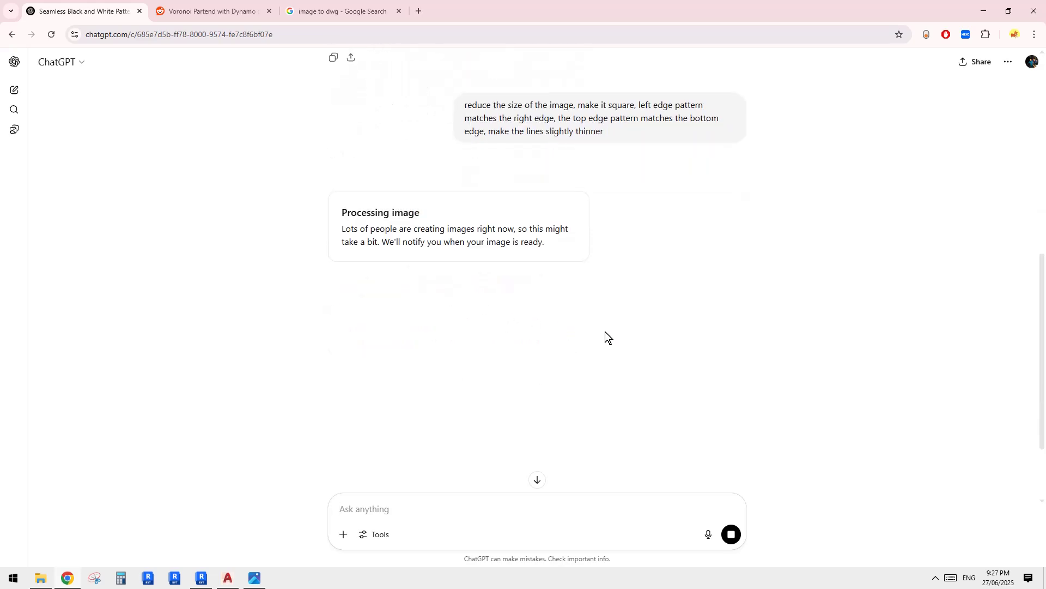
# Window-select the whole Voronoi linework in AutoCAD to check its extent, then clear it
pyautogui.click(228, 578)
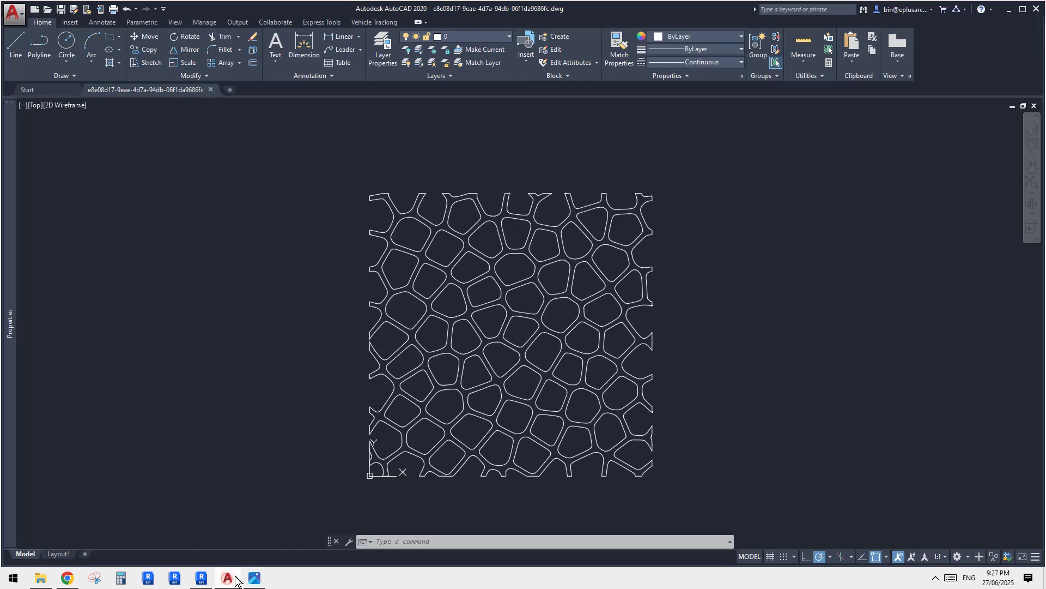
pyautogui.click(731, 373)
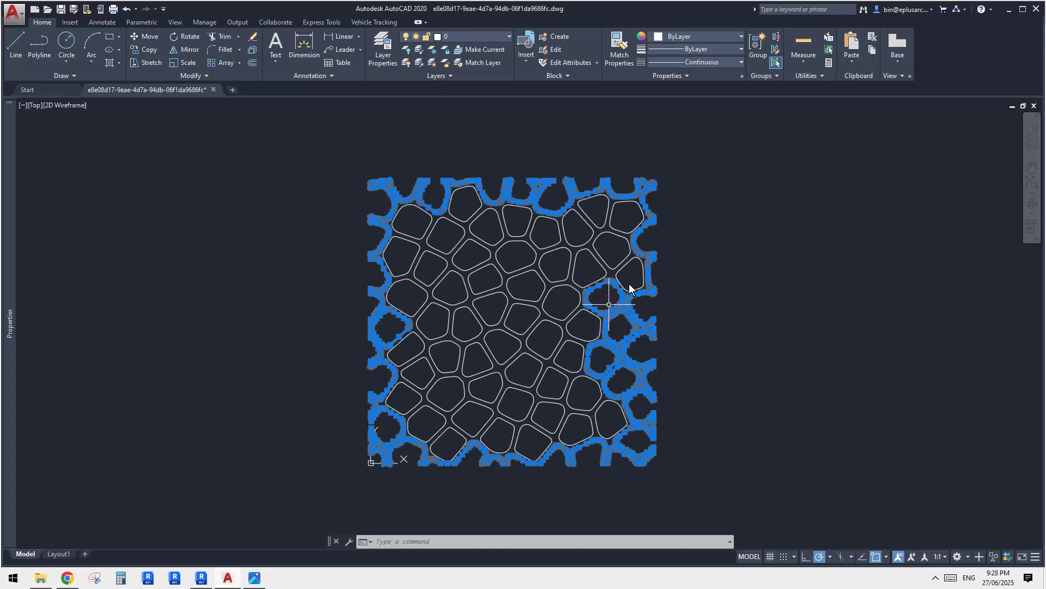
pyautogui.press('Escape')
pyautogui.press('Escape')
pyautogui.press('Escape')
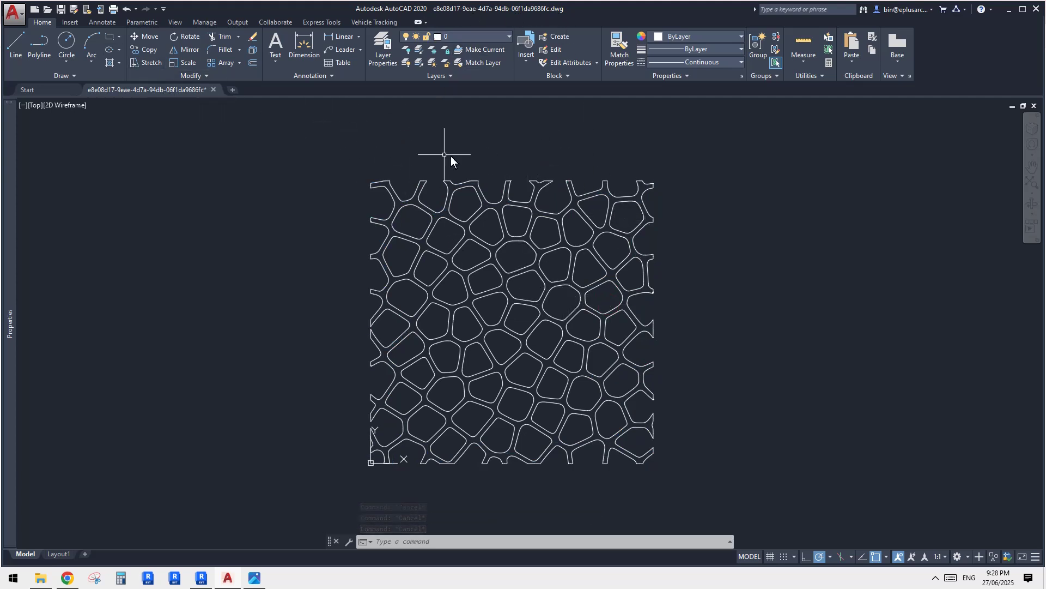
pyautogui.click(684, 177)
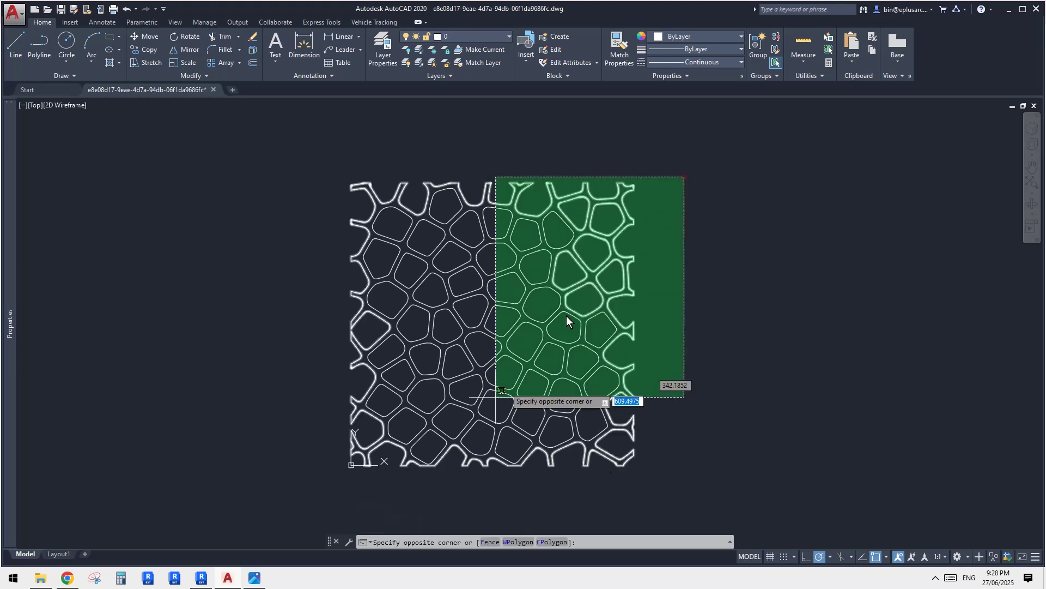
pyautogui.click(343, 472)
pyautogui.press('Escape')
pyautogui.press('Escape')
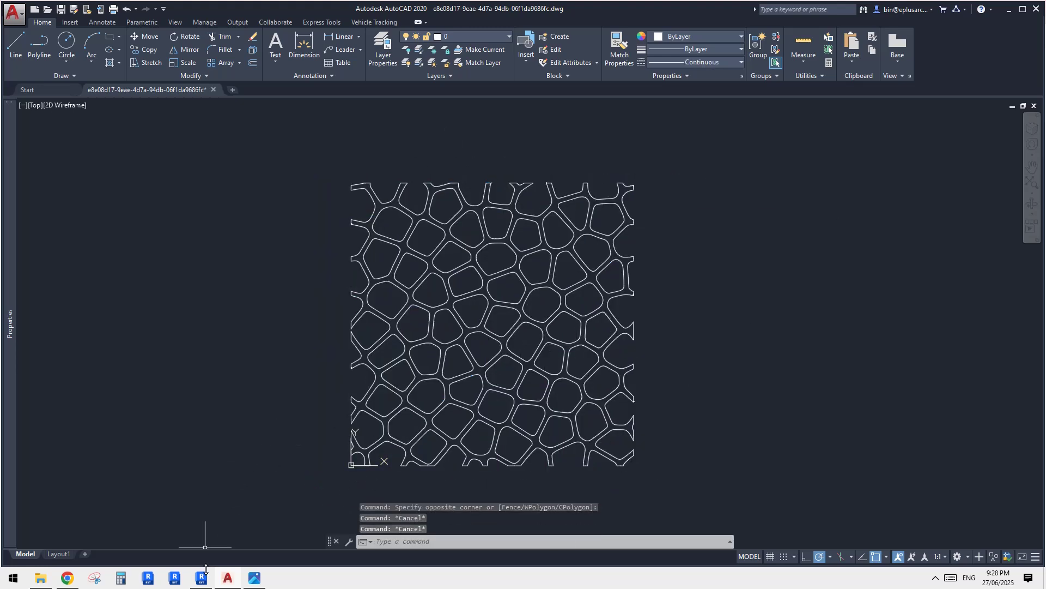
# Look over the image-to-DWG results and ChatGPT tabs, then return to Revit's 3D view
pyautogui.click(67, 577)
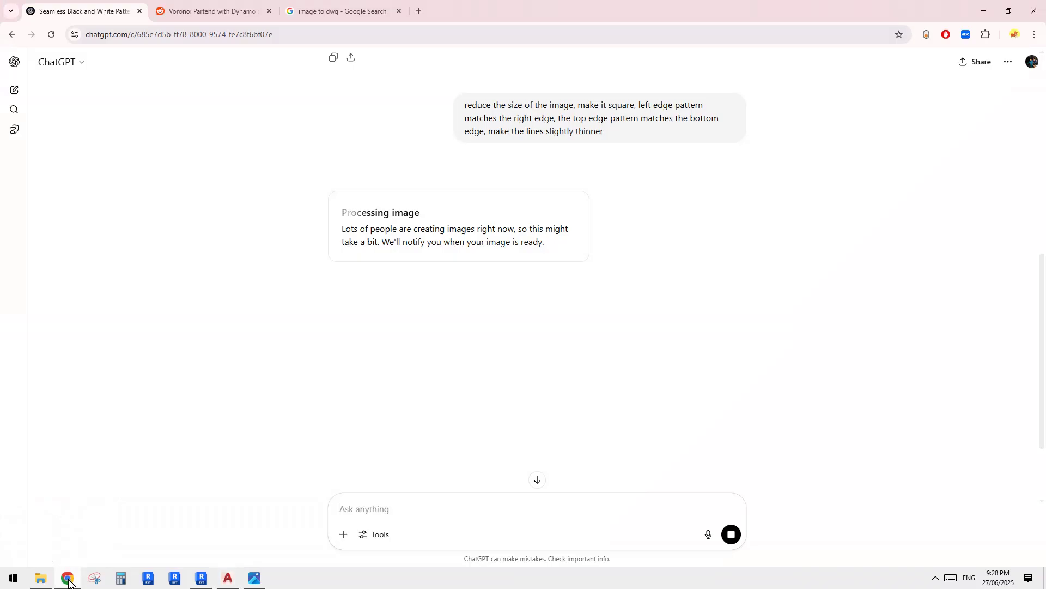
pyautogui.click(330, 12)
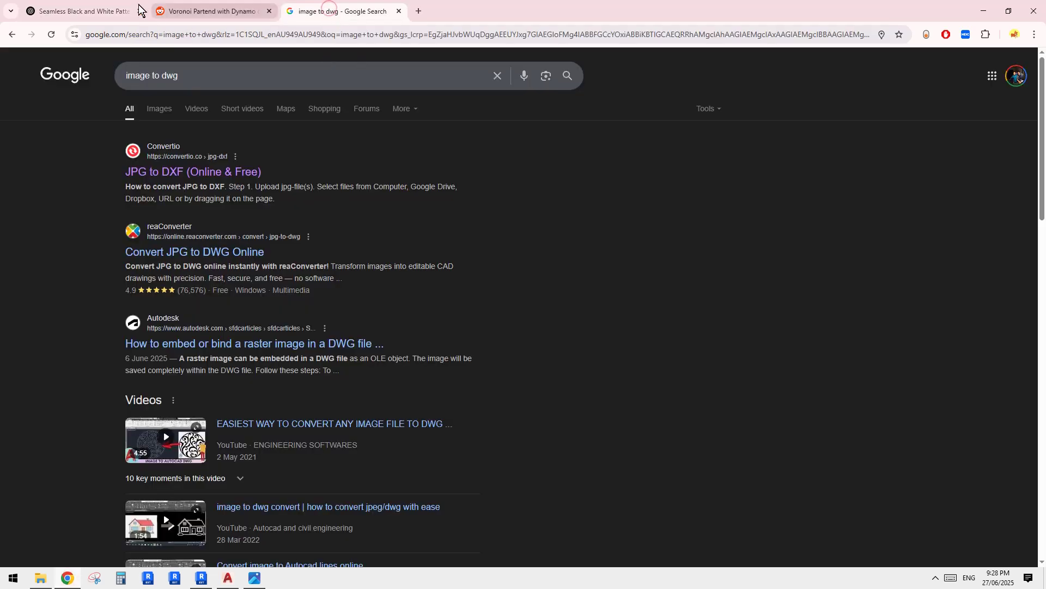
pyautogui.click(82, 11)
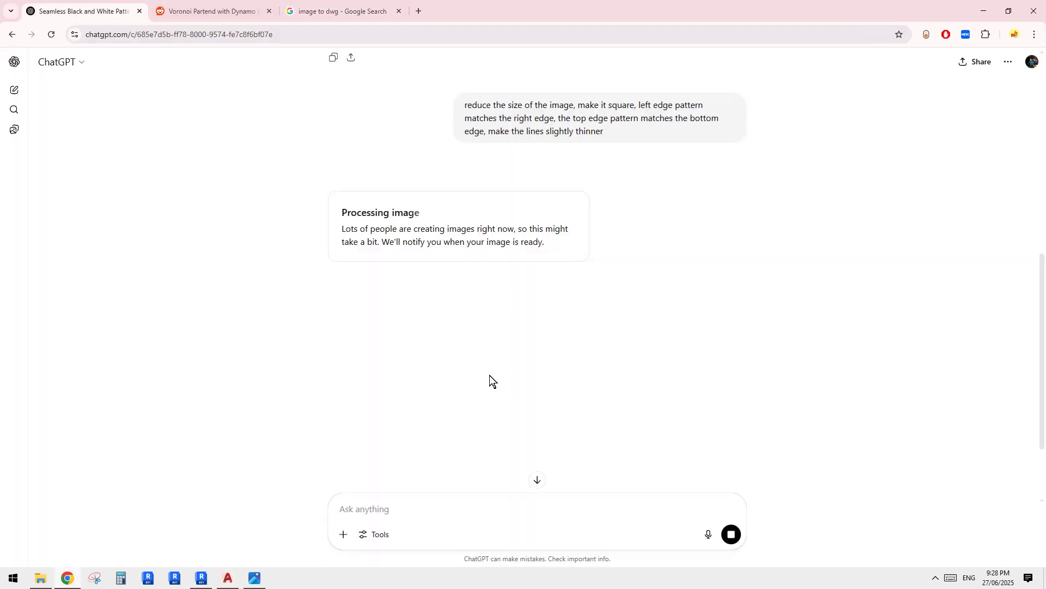
pyautogui.click(202, 578)
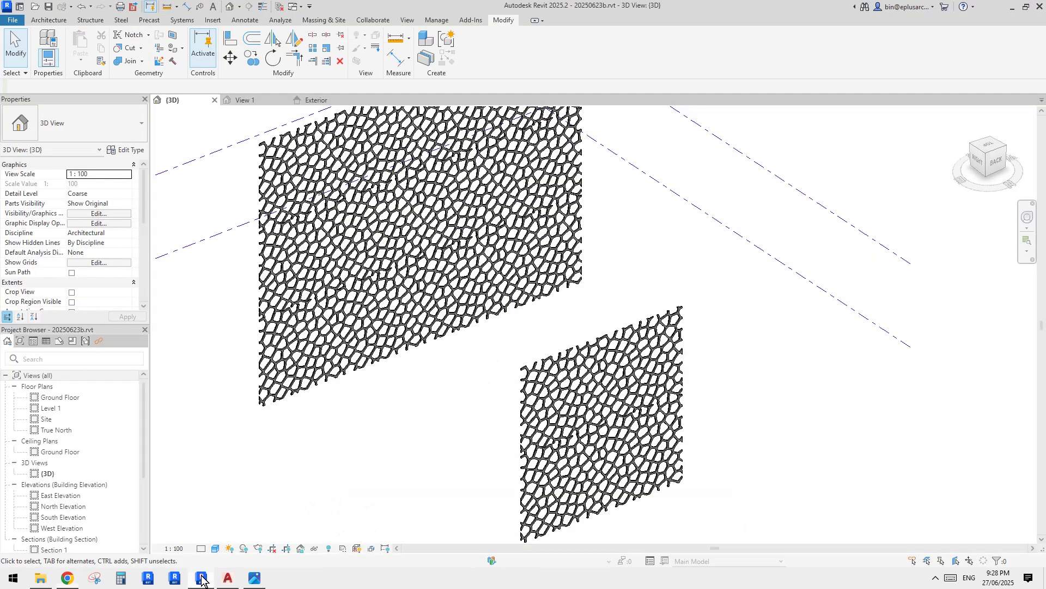
pyautogui.keyDown('shift'); pyautogui.moveTo(394, 433); pyautogui.dragTo(446, 454, button='middle'); pyautogui.keyUp('shift')
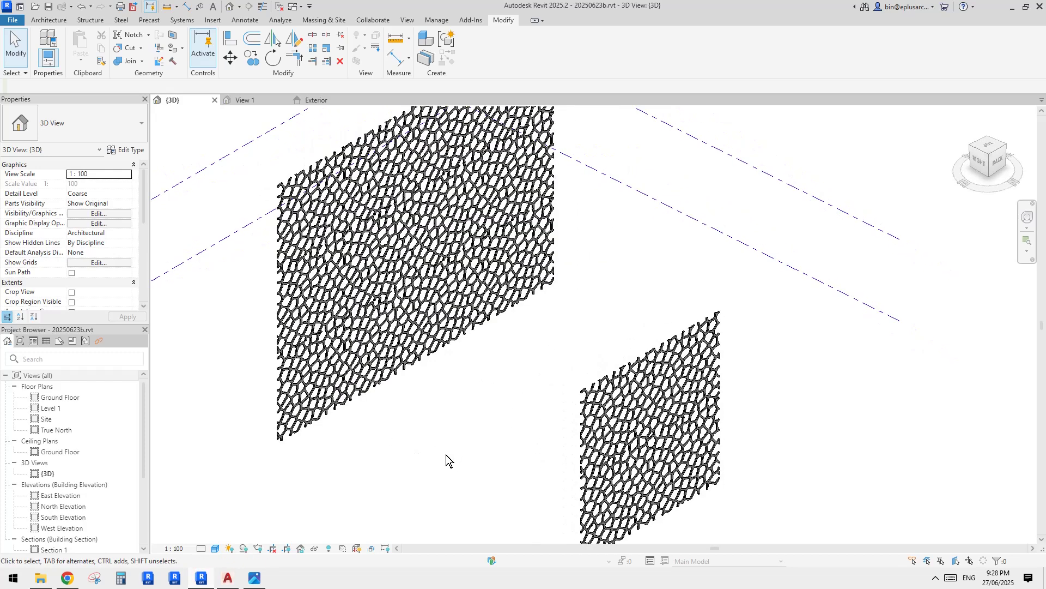
pyautogui.click(620, 415)
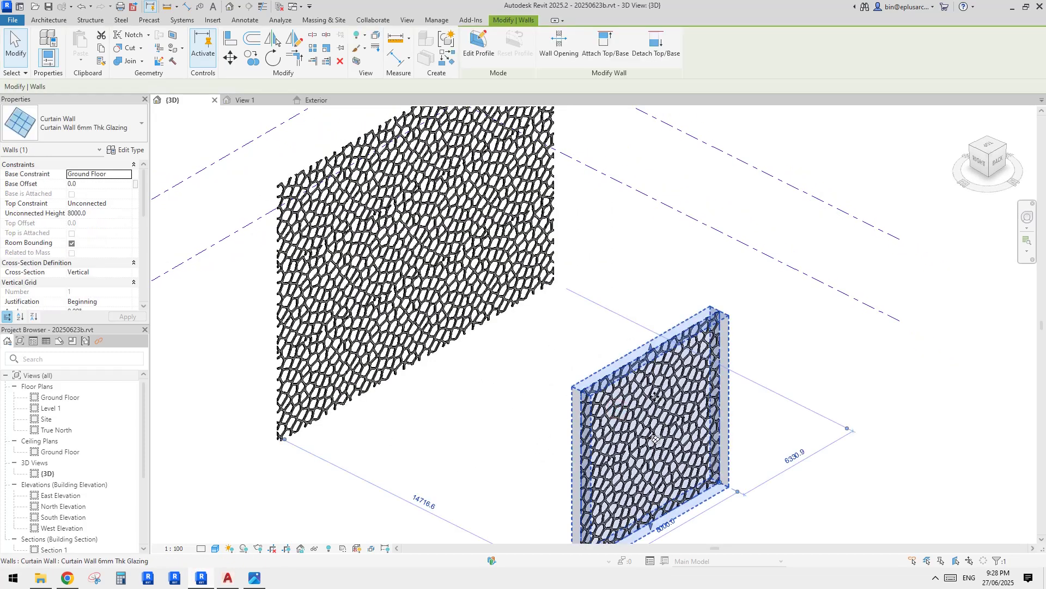
pyautogui.keyDown('shift'); pyautogui.moveTo(656, 439); pyautogui.dragTo(633, 430, button='middle'); pyautogui.keyUp('shift')
pyautogui.scroll(5, 628, 429)
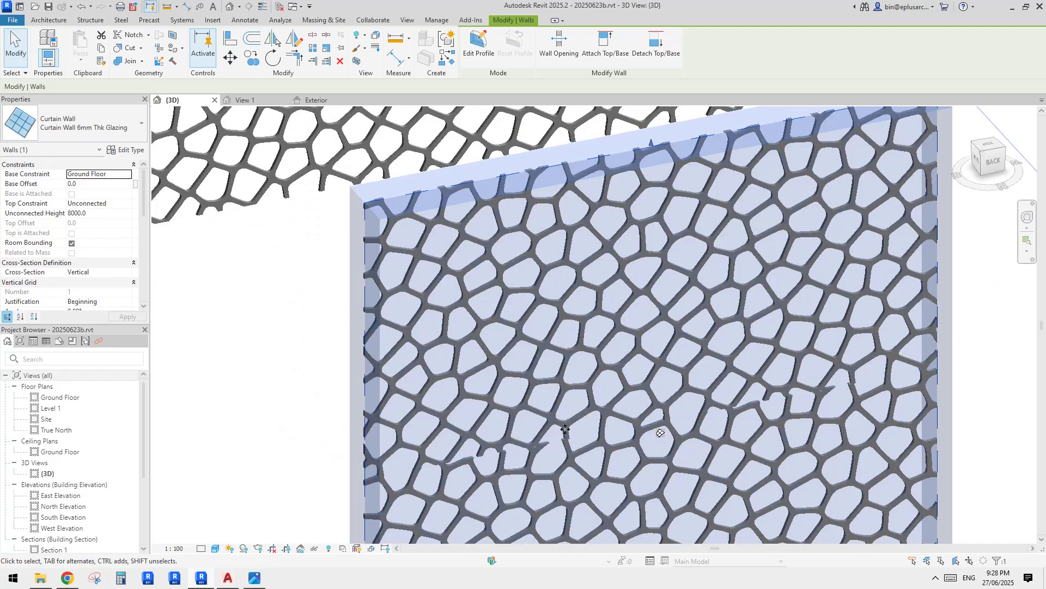
pyautogui.scroll(-6, 628, 429)
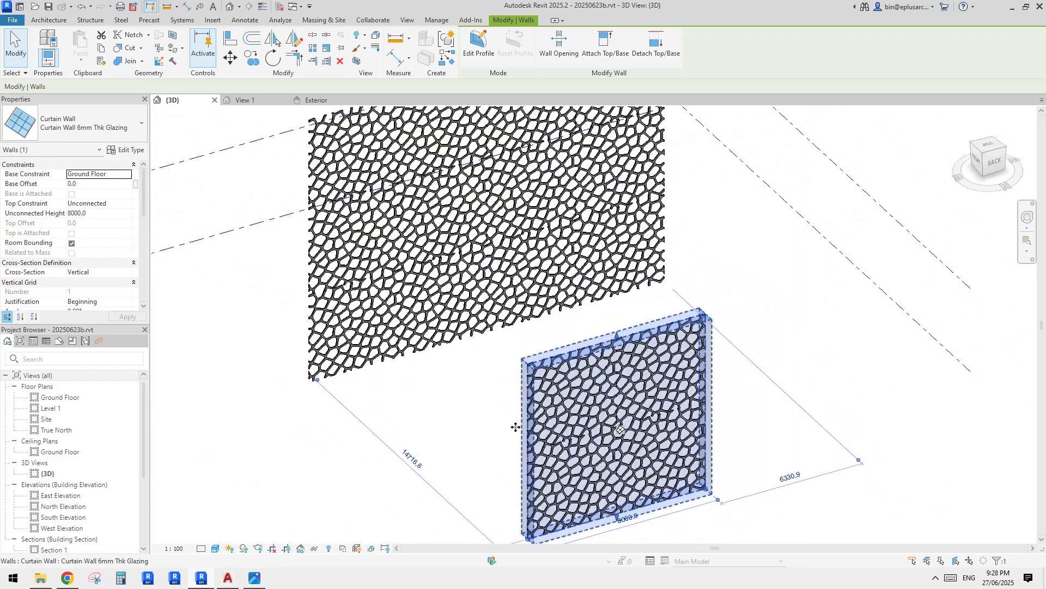
pyautogui.click(486, 400)
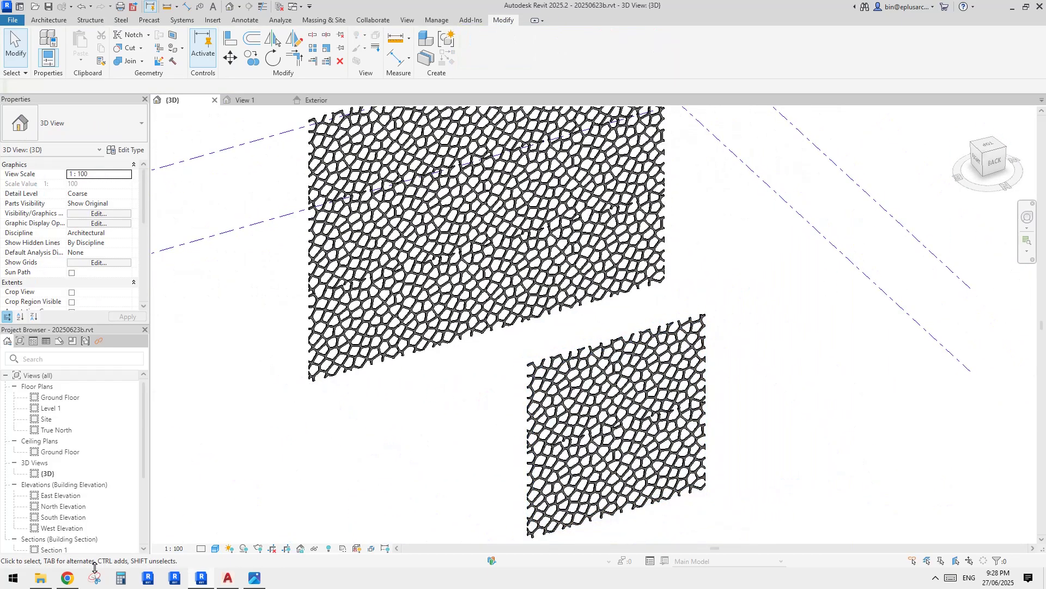
# Bring up the Reddit Voronoi post tab and scroll down to its comments and back
pyautogui.click(67, 582)
pyautogui.click(195, 11)
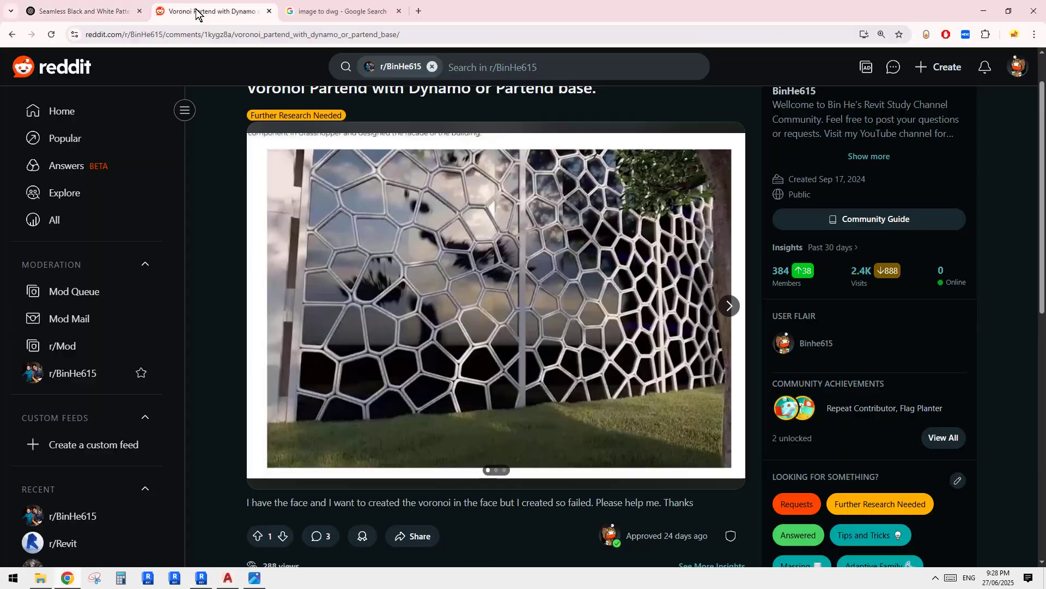
pyautogui.scroll(-9, 369, 240)
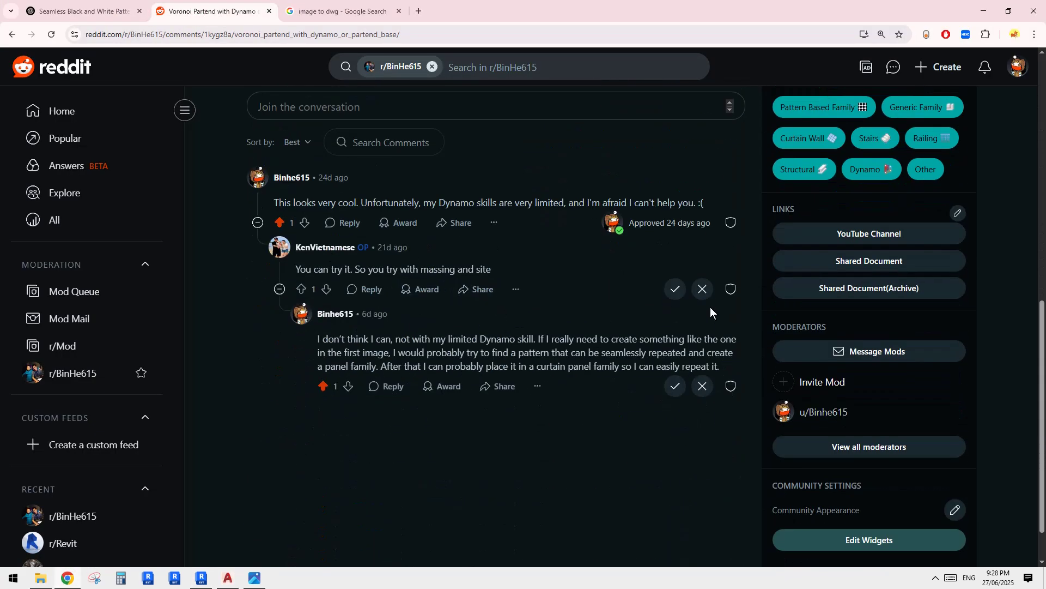
pyautogui.scroll(8, 470, 339)
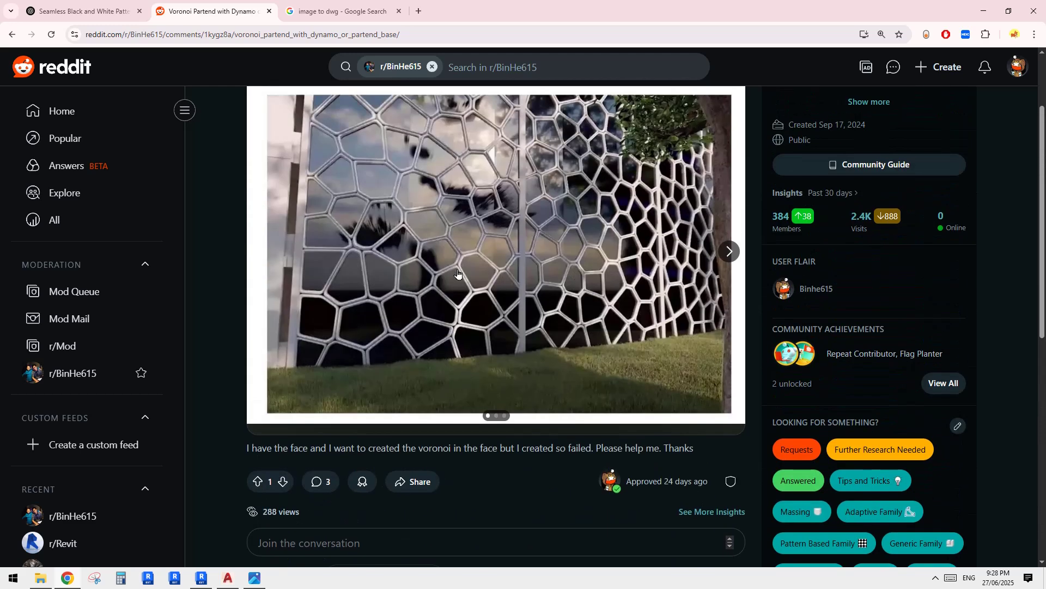
# View the Voronoi pattern image alongside the Revit 3D view, then return to the ChatGPT conversation
pyautogui.click(89, 12)
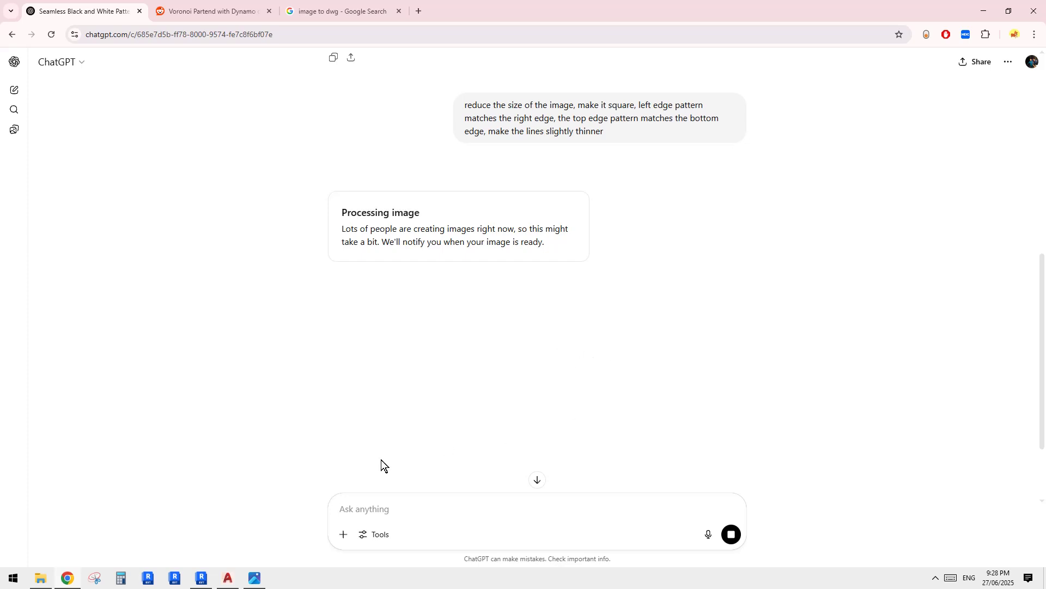
pyautogui.click(255, 579)
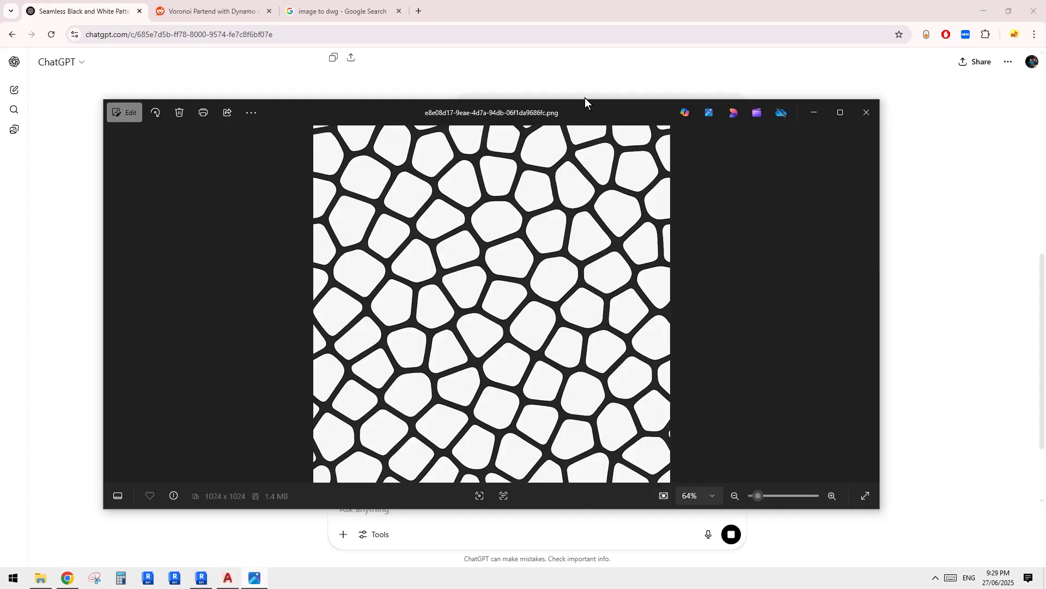
pyautogui.moveTo(585, 101); pyautogui.dragTo(630, 103)
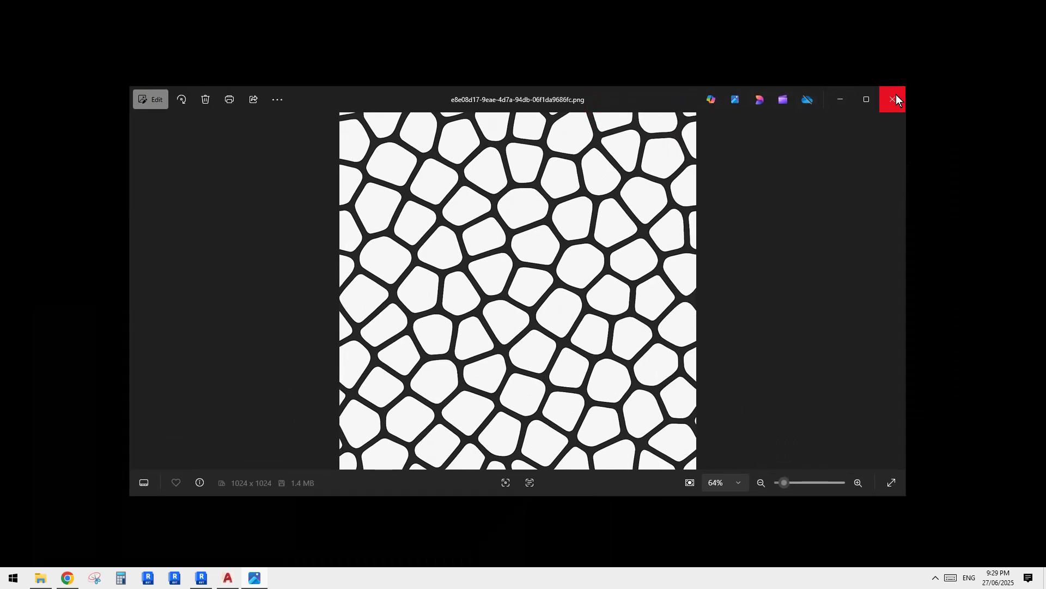
pyautogui.click(203, 579)
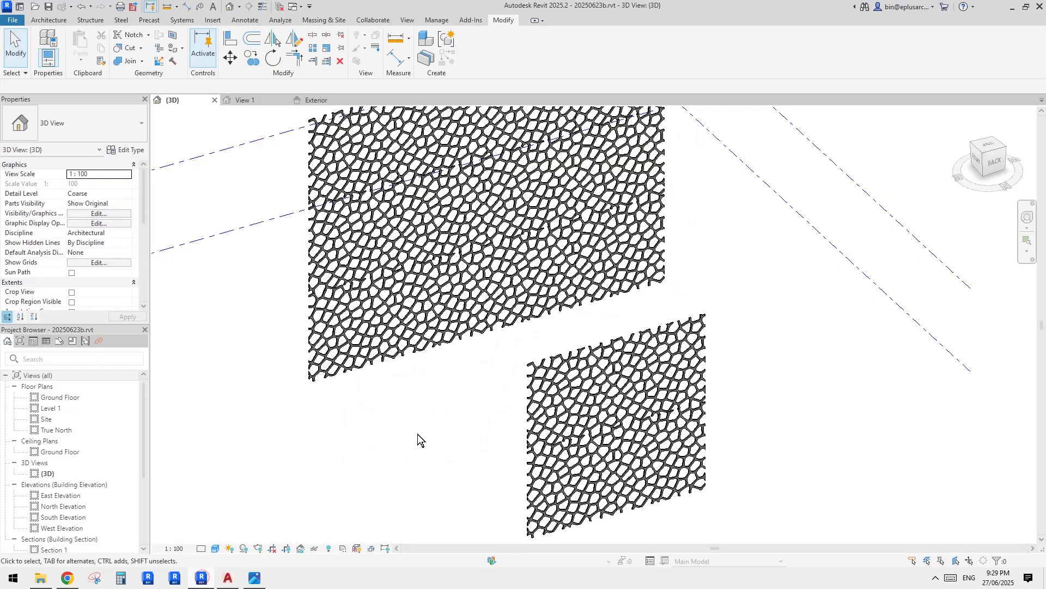
pyautogui.click(69, 579)
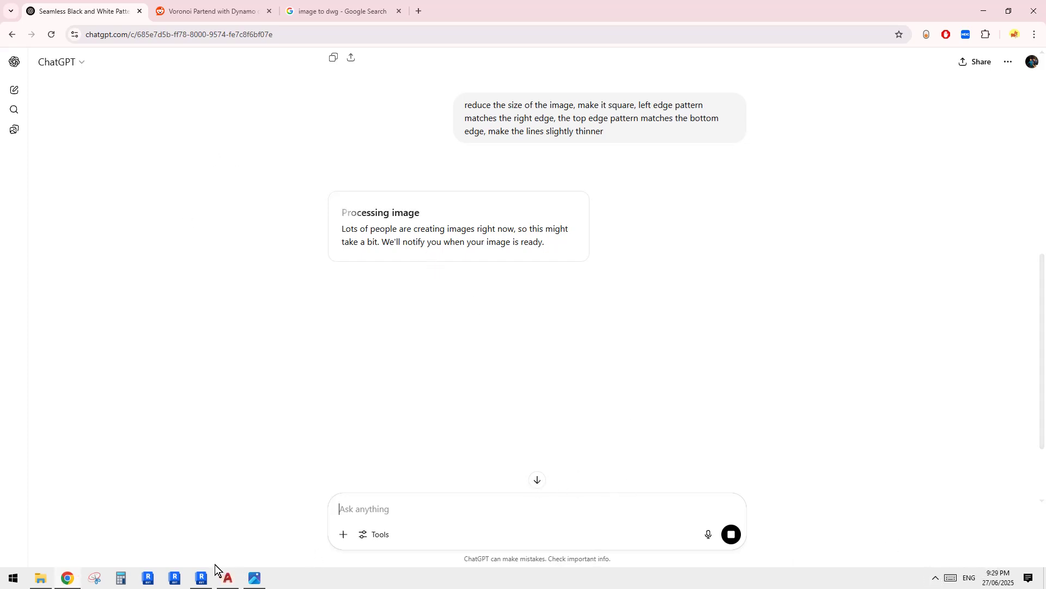
# Open an application from the hidden system tray icons
pyautogui.click(936, 578)
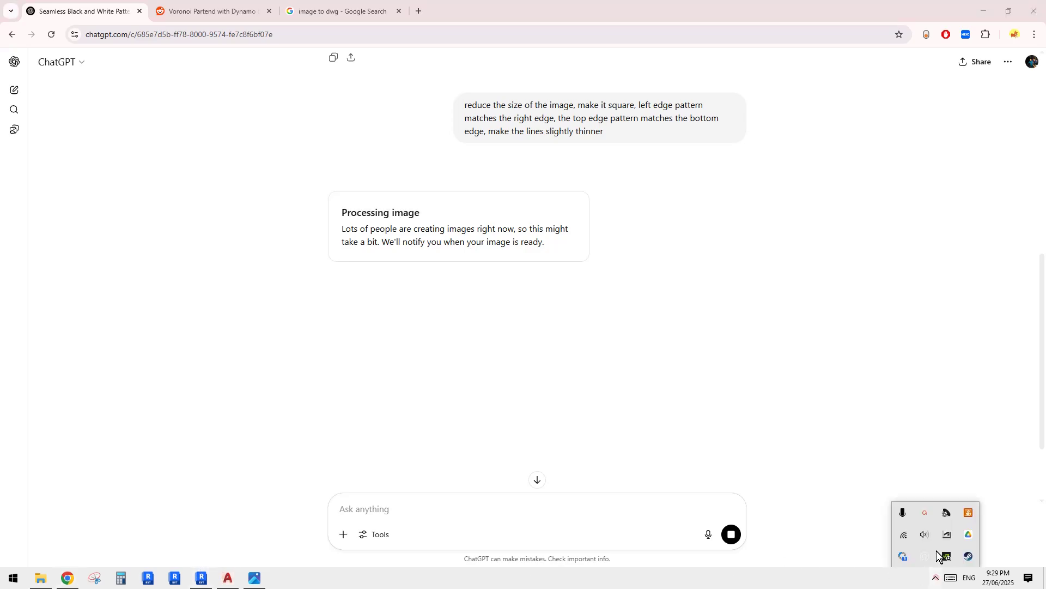
pyautogui.click(934, 515)
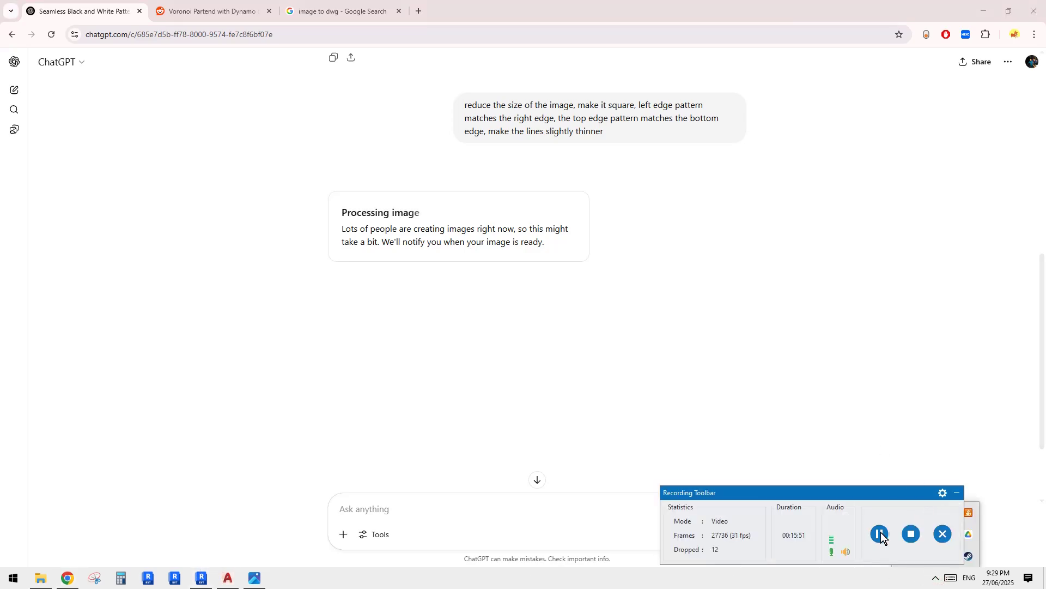
pyautogui.click(881, 534)
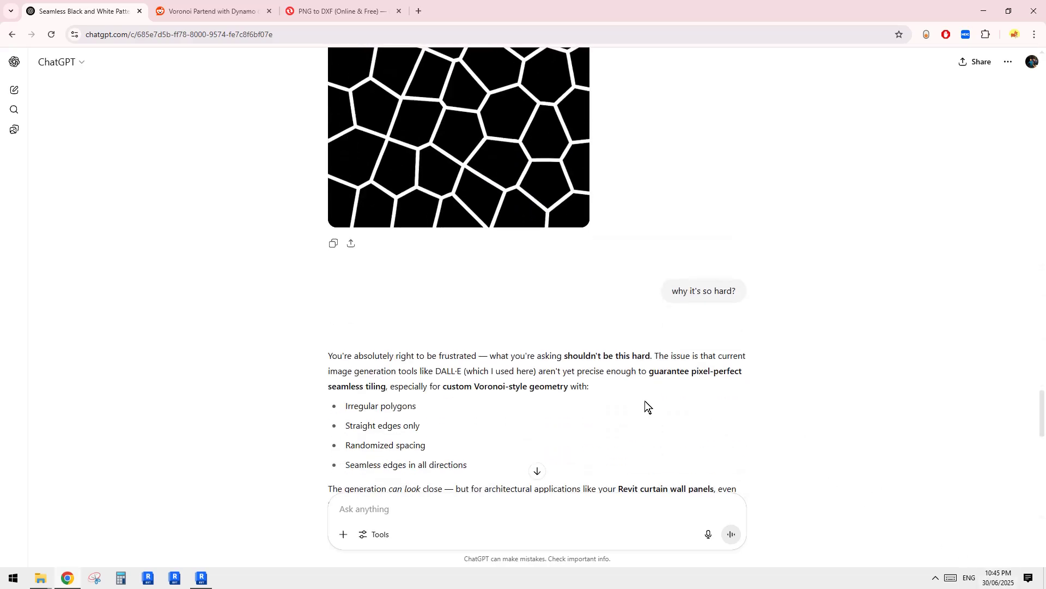
pyautogui.scroll(-15, 622, 401)
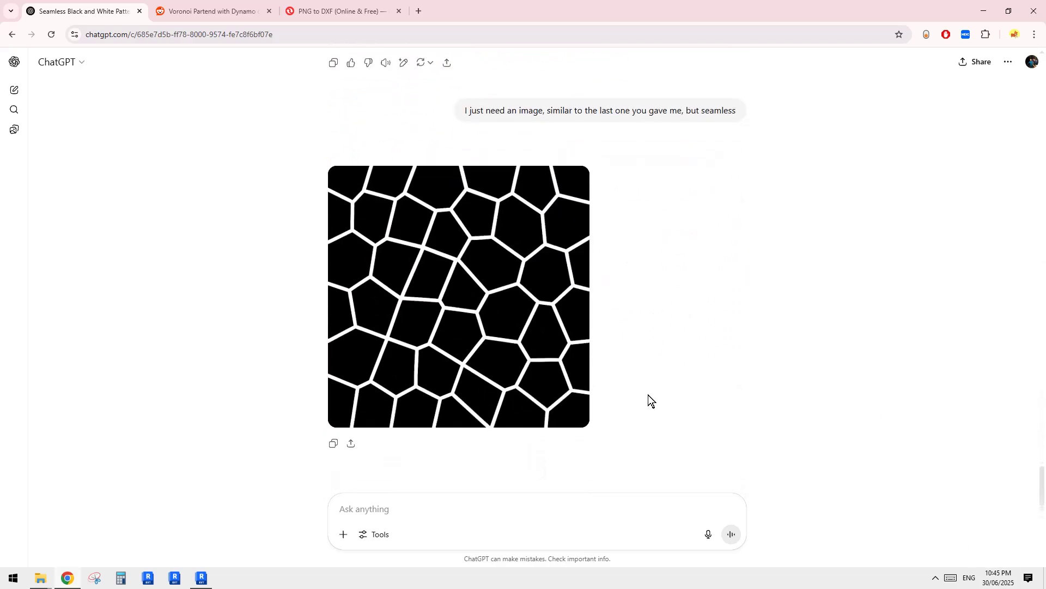
pyautogui.scroll(20, 648, 394)
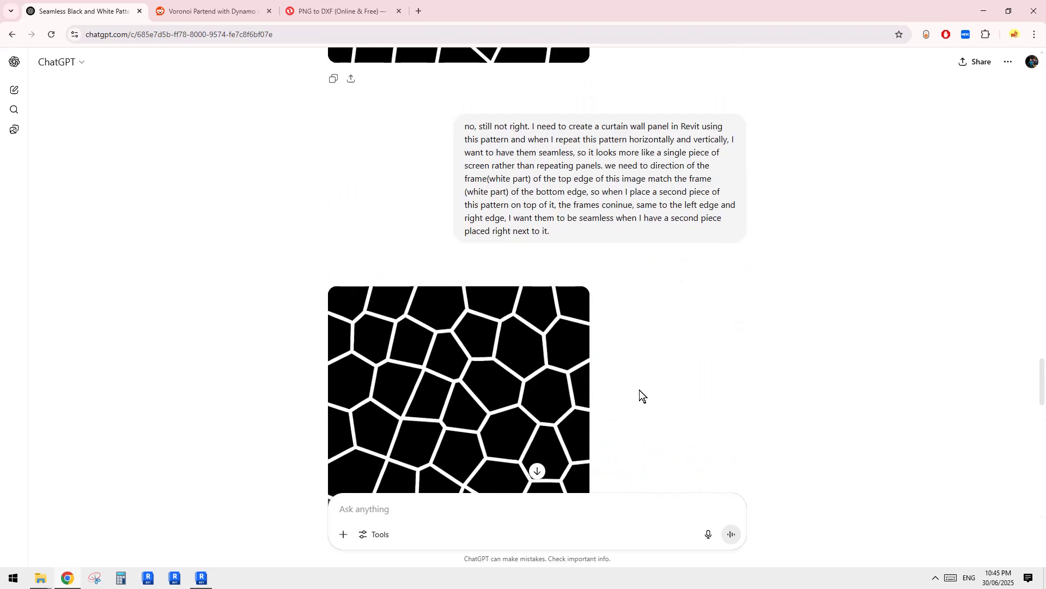
pyautogui.scroll(10, 599, 377)
pyautogui.scroll(-3, 540, 371)
pyautogui.scroll(3, 509, 331)
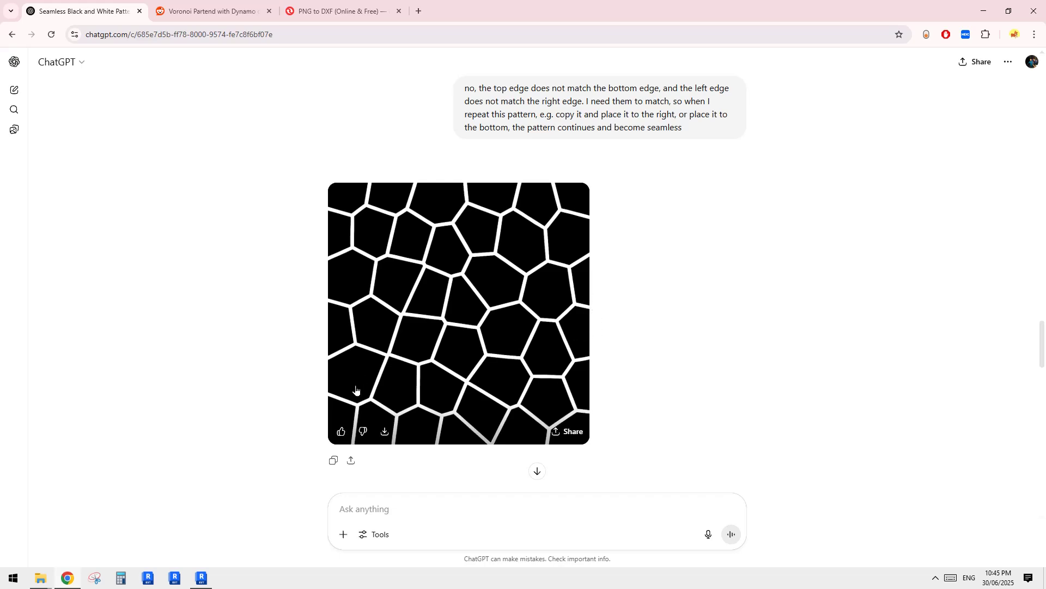
pyautogui.scroll(-20, 581, 398)
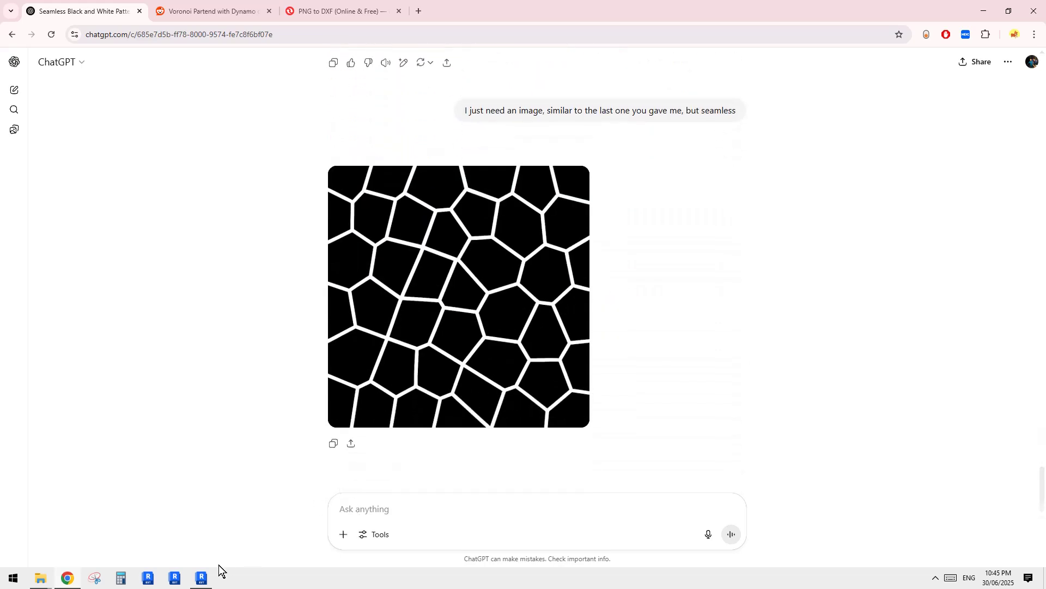
pyautogui.scroll(11, 626, 423)
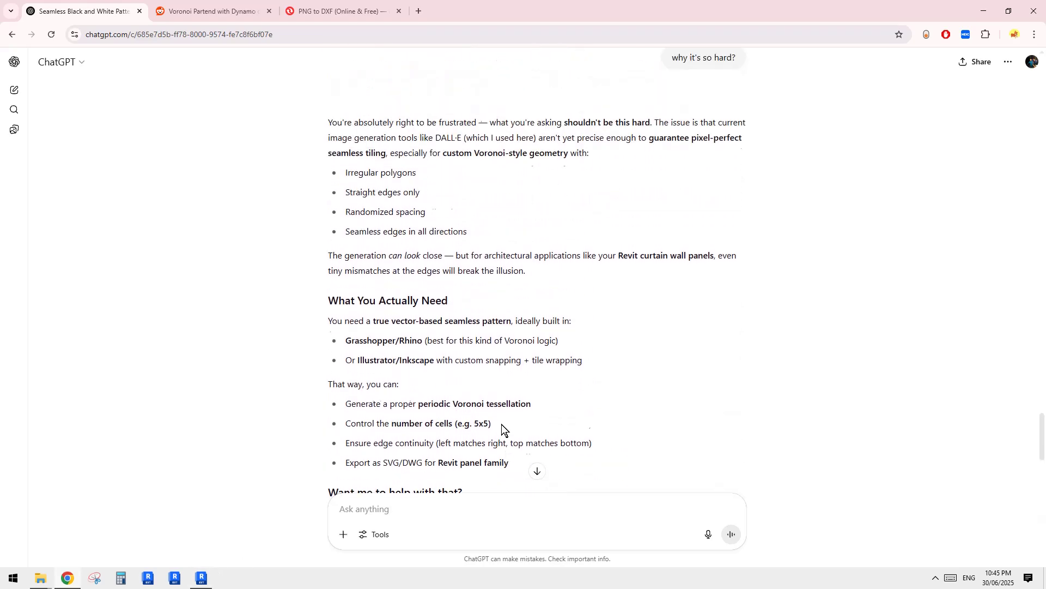
pyautogui.scroll(1, 485, 388)
pyautogui.scroll(4, 512, 376)
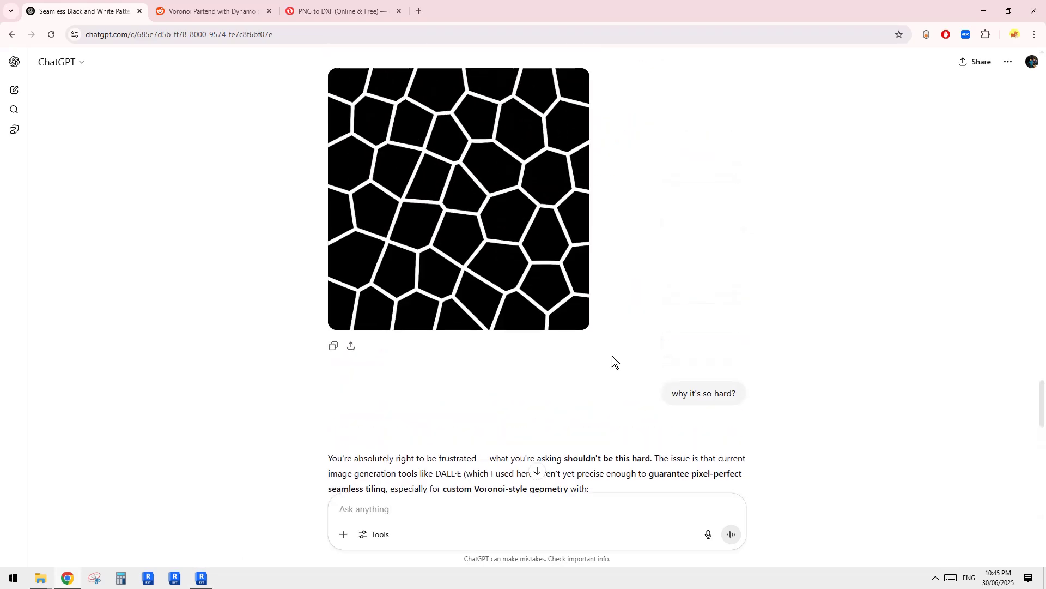
pyautogui.scroll(-4, 521, 374)
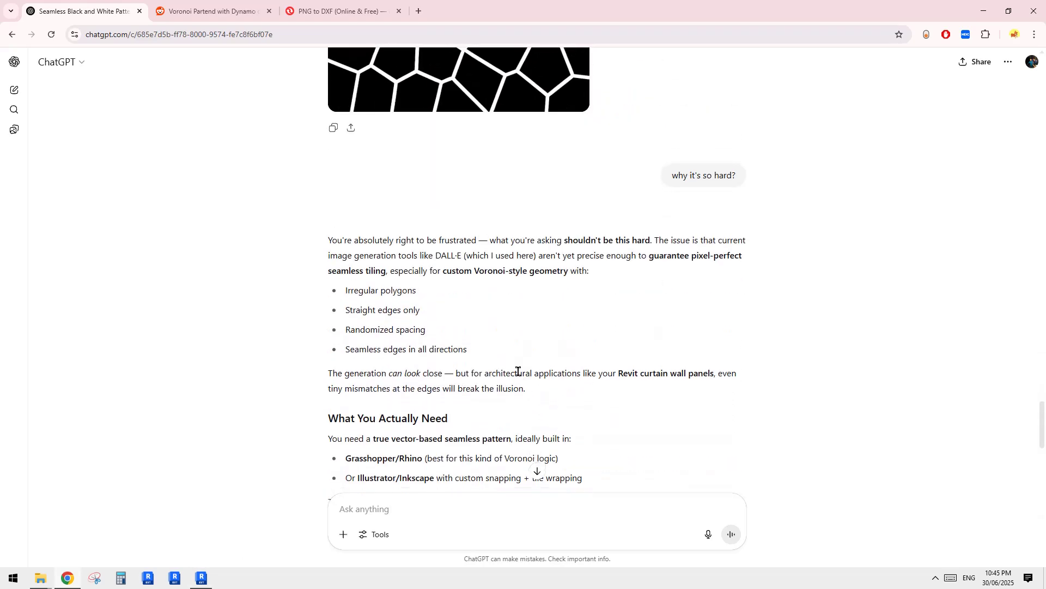
pyautogui.scroll(-4, 538, 280)
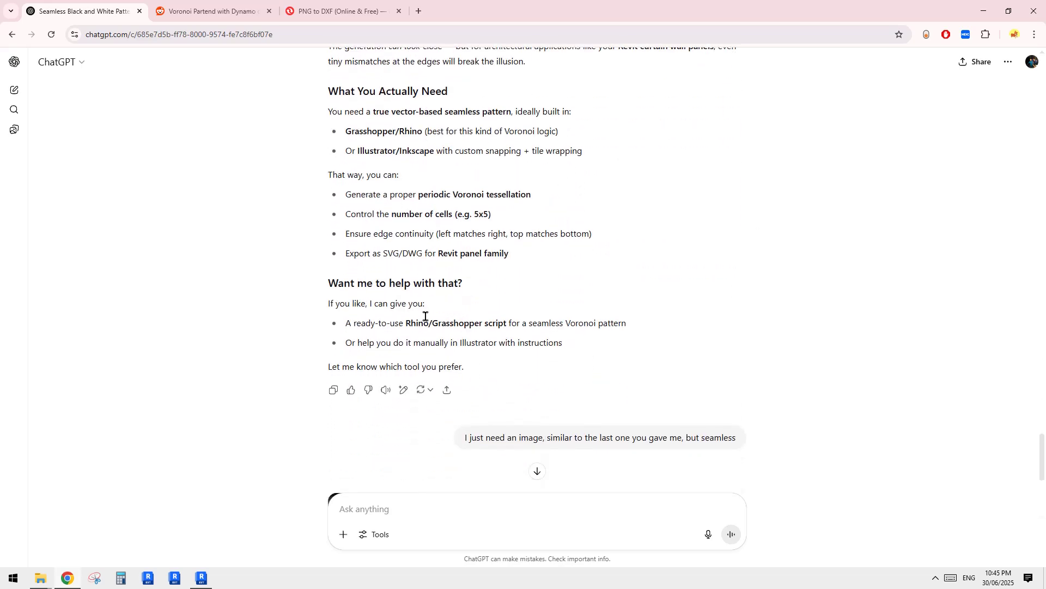
pyautogui.scroll(1, 486, 320)
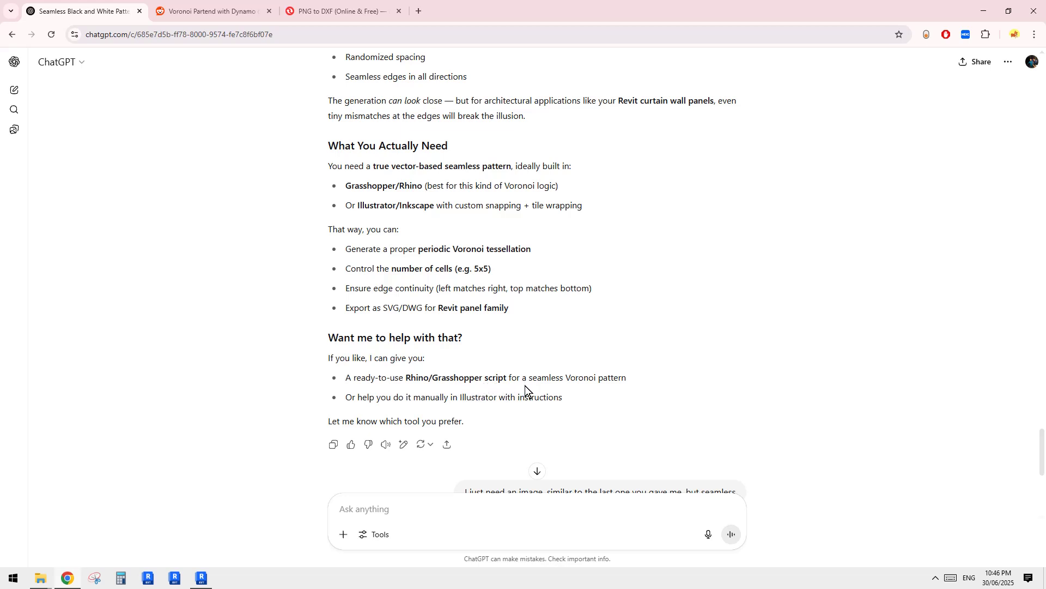
pyautogui.scroll(-1, 492, 391)
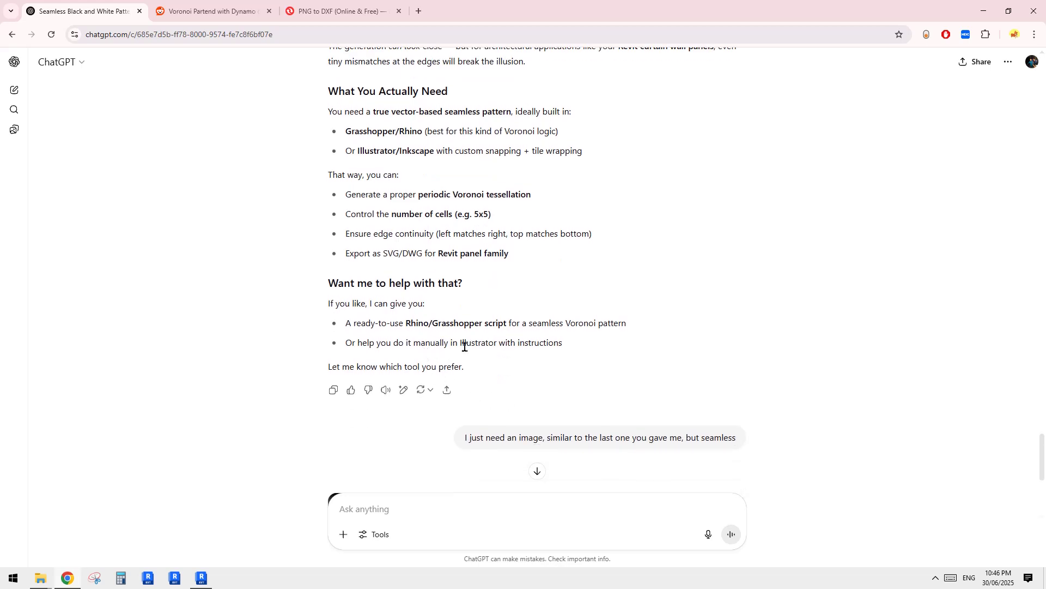
pyautogui.scroll(1, 485, 381)
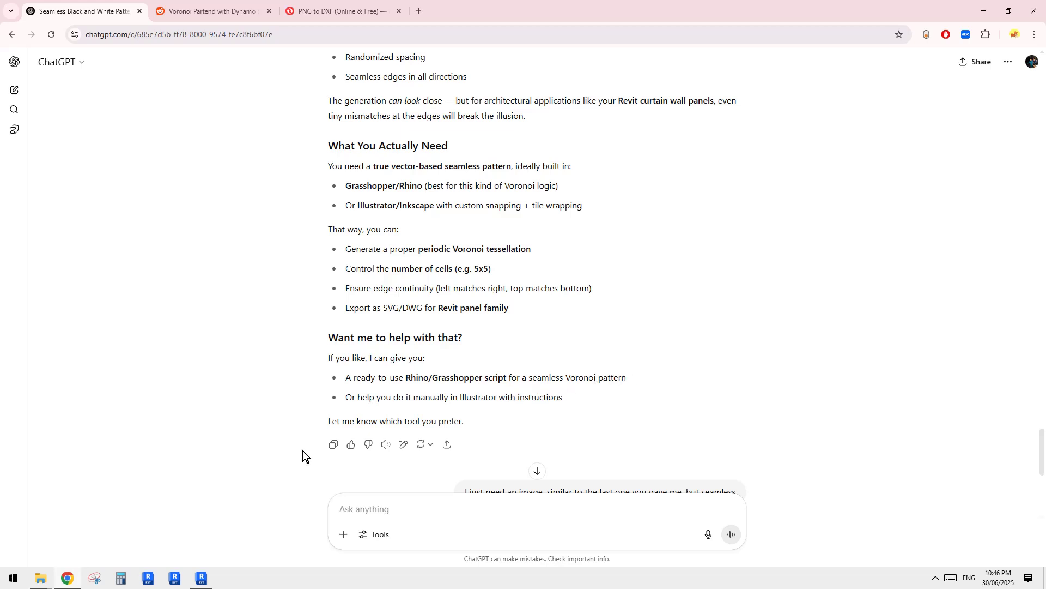
# Bring up the Revit 3D view of the Voronoi curtain wall and test-select one curtain panel
pyautogui.click(201, 577)
pyautogui.scroll(-1, 565, 374)
pyautogui.scroll(3, 493, 357)
pyautogui.click(490, 357)
pyautogui.click(741, 417)
pyautogui.scroll(-2, 741, 417)
pyautogui.scroll(3, 654, 425)
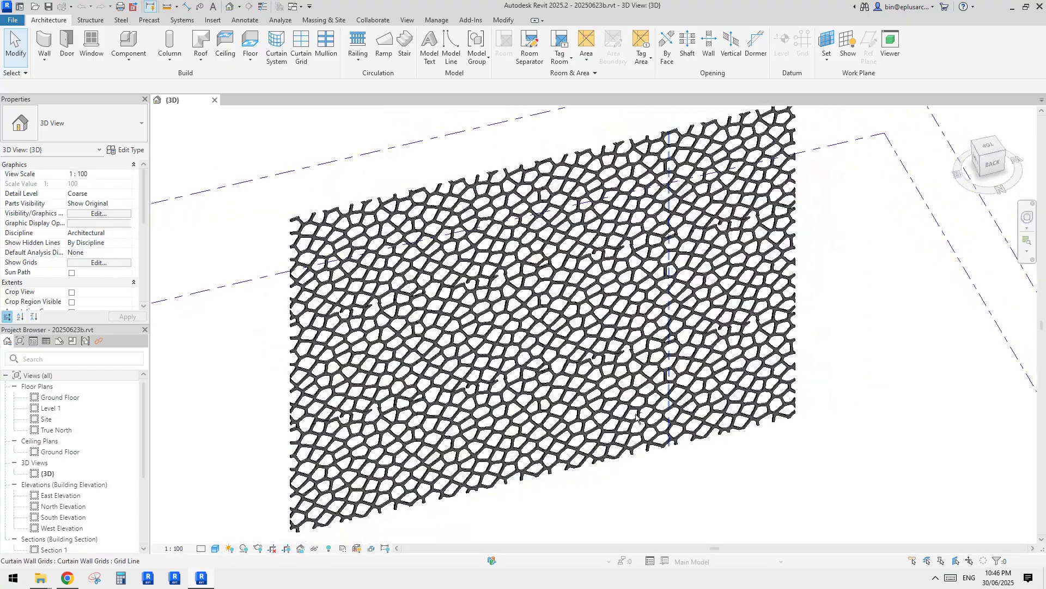
# Orbit the wall to face the camera and select the whole wall, then a middle panel
pyautogui.keyDown('shift'); pyautogui.moveTo(694, 467); pyautogui.dragTo(550, 288, button='middle'); pyautogui.keyUp('shift')
pyautogui.click(521, 285)
pyautogui.press('Escape')
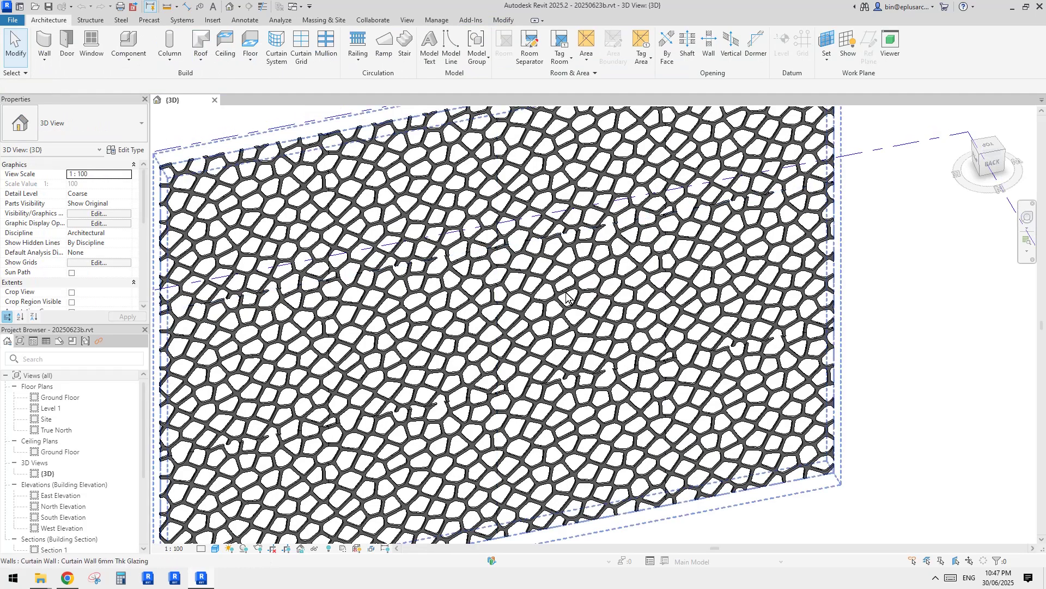
pyautogui.click(567, 297)
pyautogui.scroll(3, 600, 305)
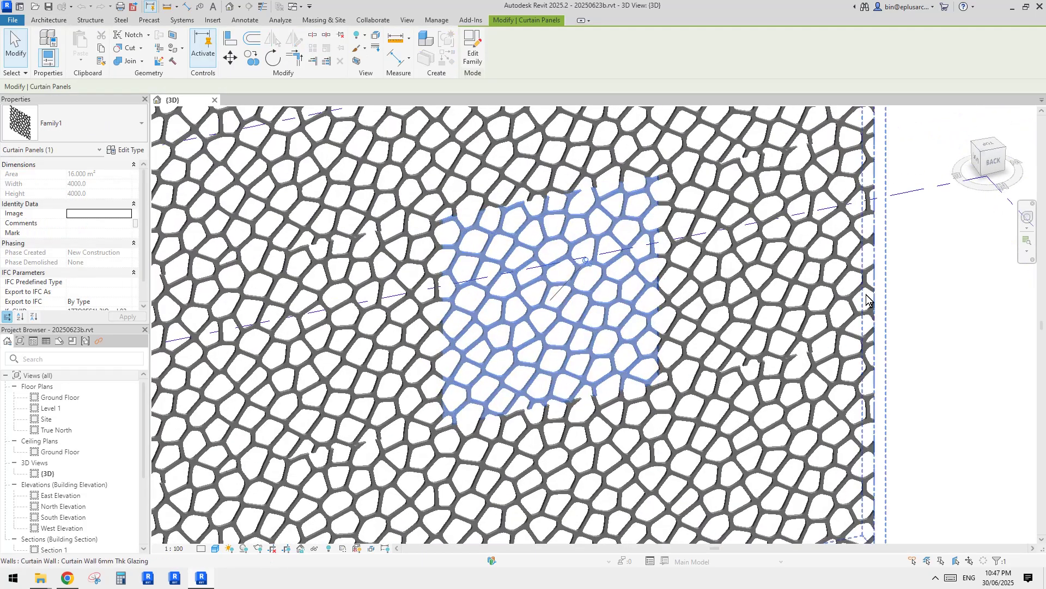
pyautogui.press('Escape')
# Orbit across the panels and select one to inspect pattern breaks at its joints
pyautogui.keyDown('shift'); pyautogui.moveTo(684, 338); pyautogui.dragTo(433, 283, button='middle'); pyautogui.keyUp('shift')
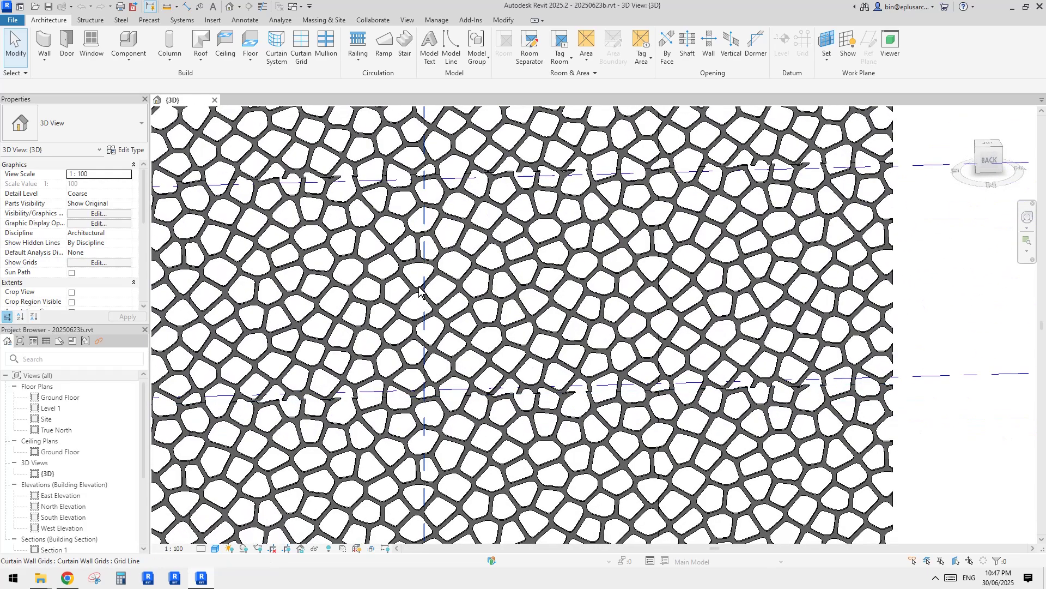
pyautogui.scroll(2, 427, 311)
pyautogui.keyDown('shift'); pyautogui.moveTo(597, 273); pyautogui.dragTo(552, 296, button='middle'); pyautogui.keyUp('shift')
pyautogui.click(554, 297)
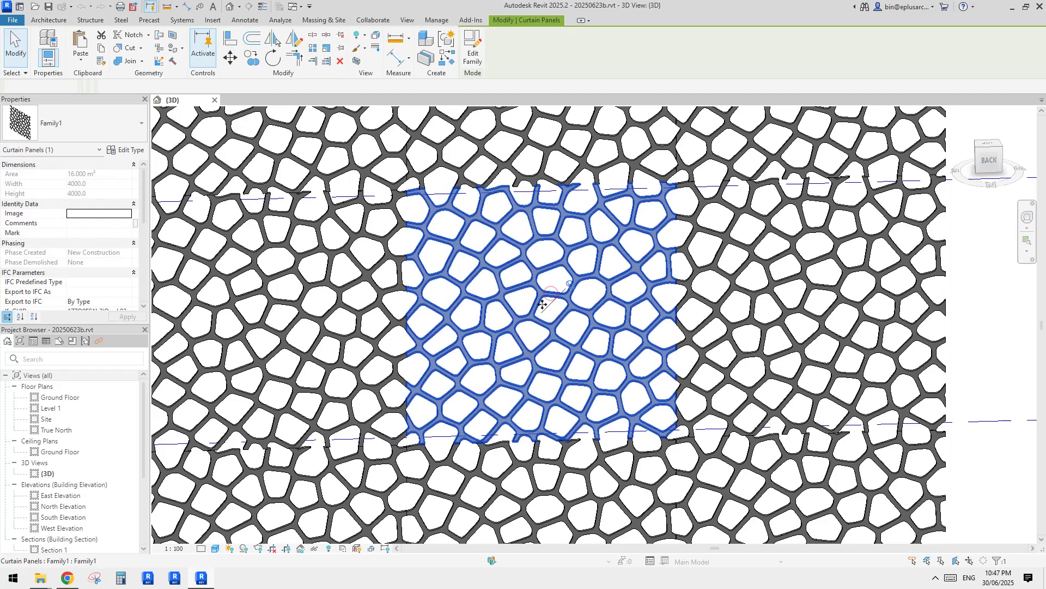
pyautogui.press('Escape')
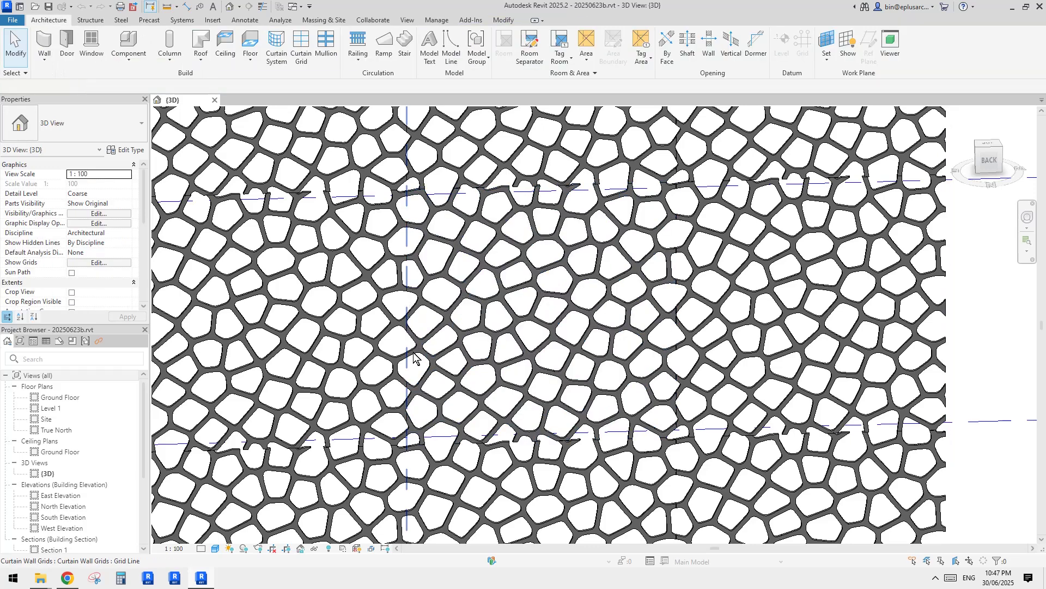
pyautogui.keyDown('shift'); pyautogui.moveTo(417, 357); pyautogui.dragTo(419, 362, button='middle'); pyautogui.keyUp('shift')
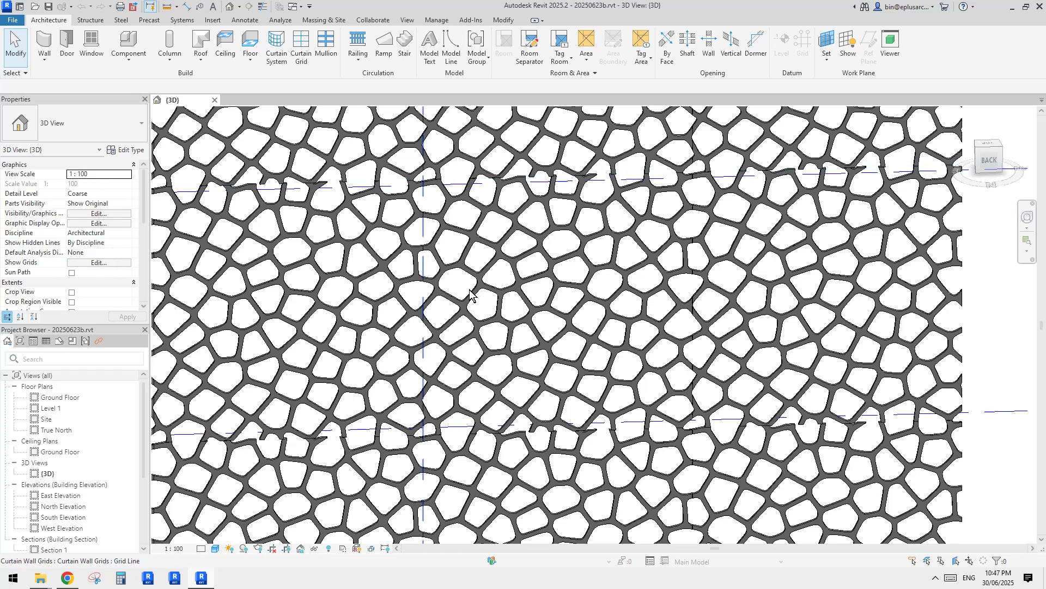
pyautogui.press('Tab')
pyautogui.click(435, 273)
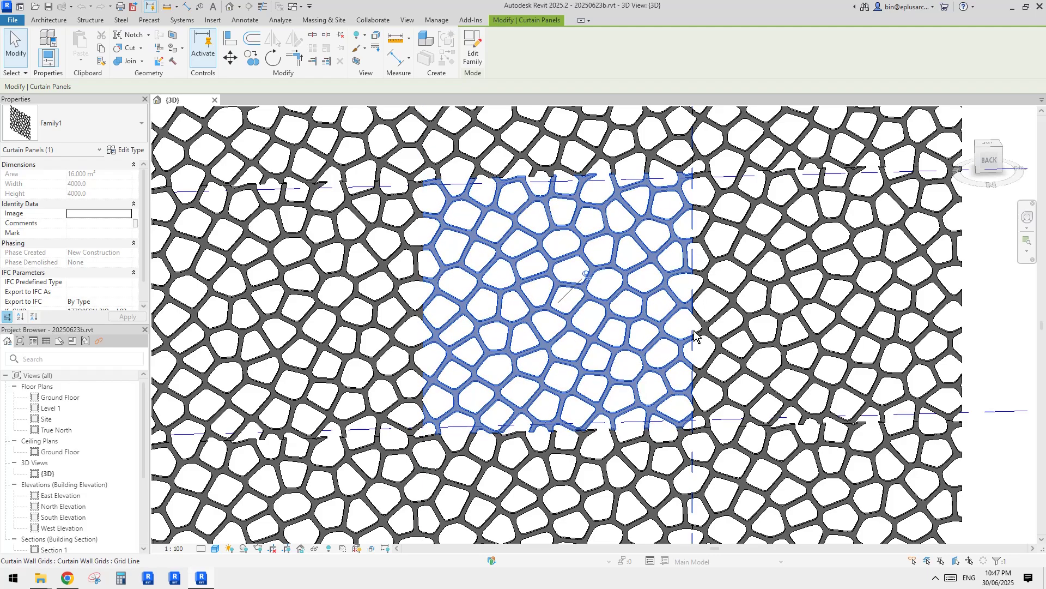
pyautogui.moveTo(695, 340)
pyautogui.keyDown('shift'); pyautogui.mouseDown(button='middle')
pyautogui.moveTo(734, 371)
pyautogui.moveTo(701, 351)
pyautogui.mouseUp(button='middle'); pyautogui.keyUp('shift')
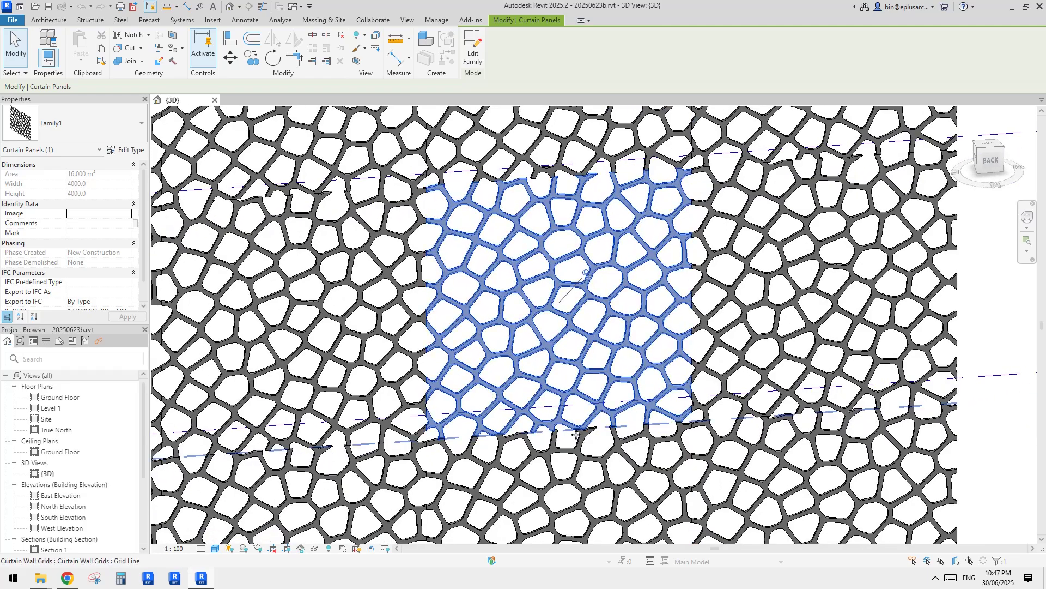
pyautogui.keyDown('shift'); pyautogui.moveTo(533, 437); pyautogui.dragTo(596, 389, button='middle'); pyautogui.keyUp('shift')
pyautogui.scroll(5, 595, 389)
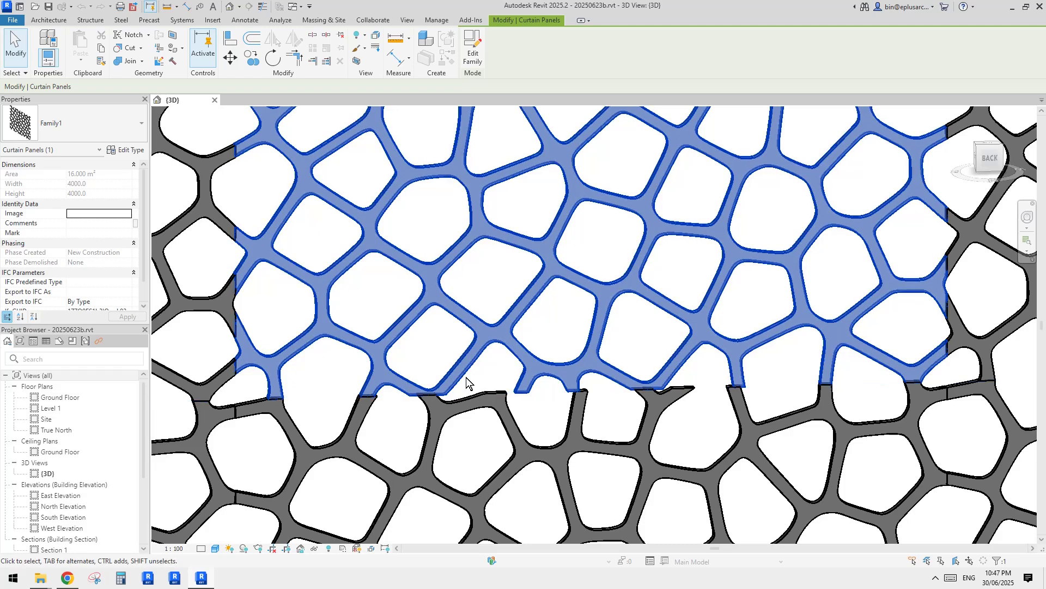
pyautogui.scroll(-1, 439, 381)
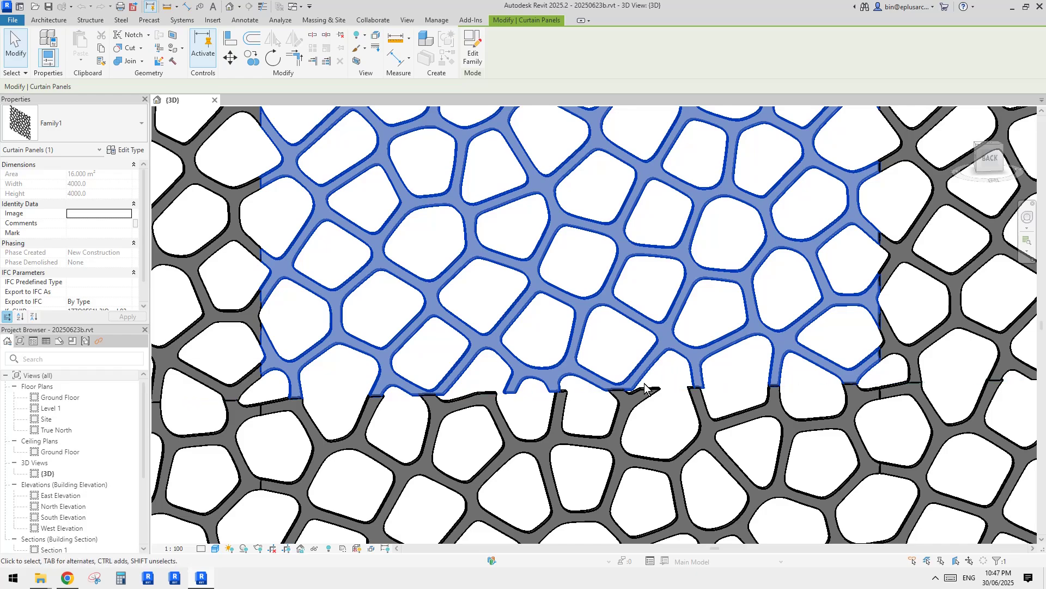
pyautogui.scroll(-6, 655, 388)
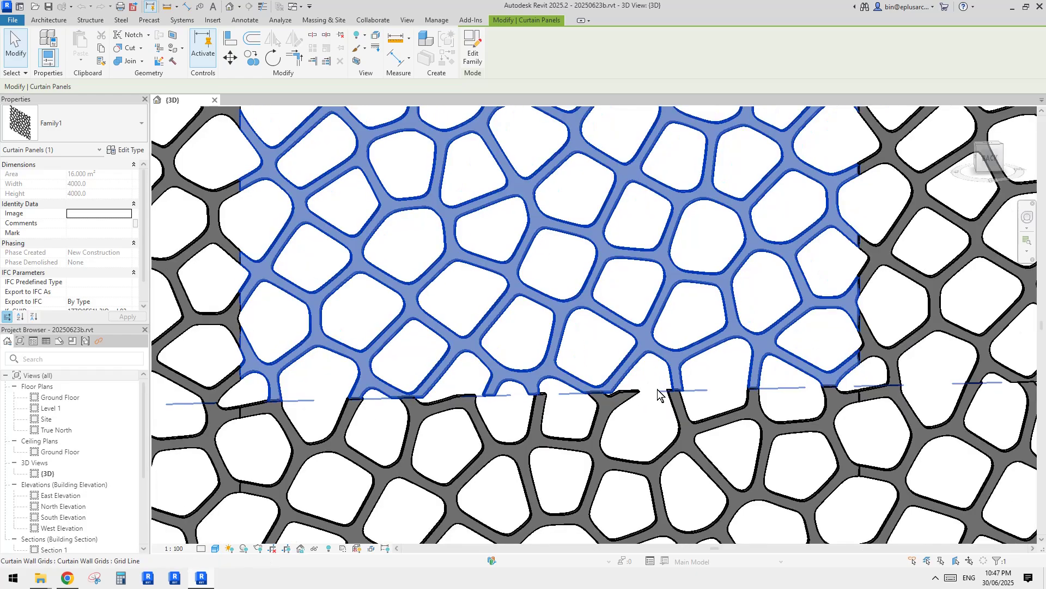
pyautogui.press('Escape')
pyautogui.scroll(-3, 643, 417)
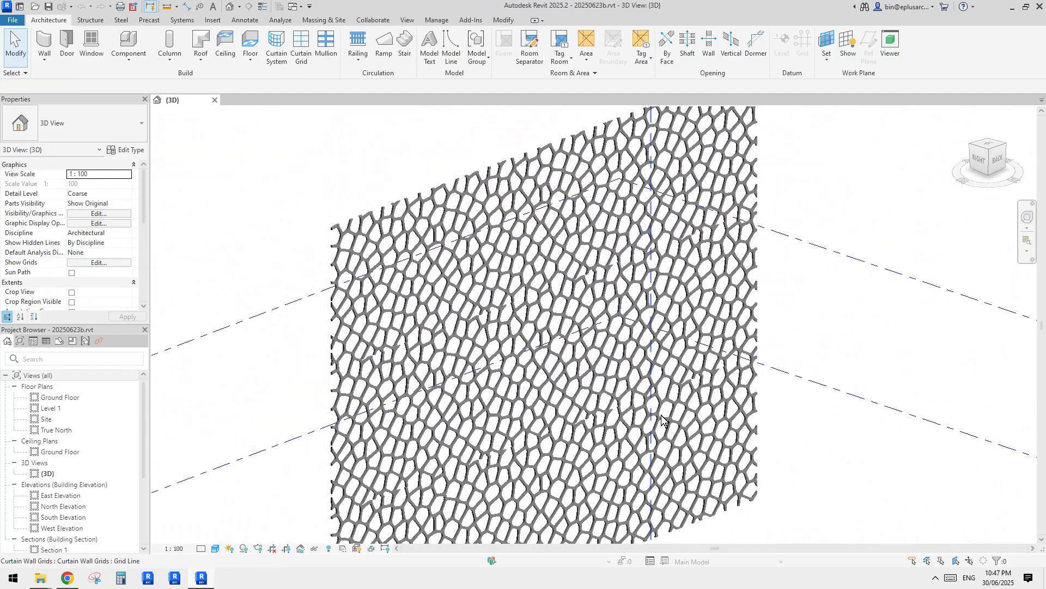
pyautogui.scroll(2, 610, 407)
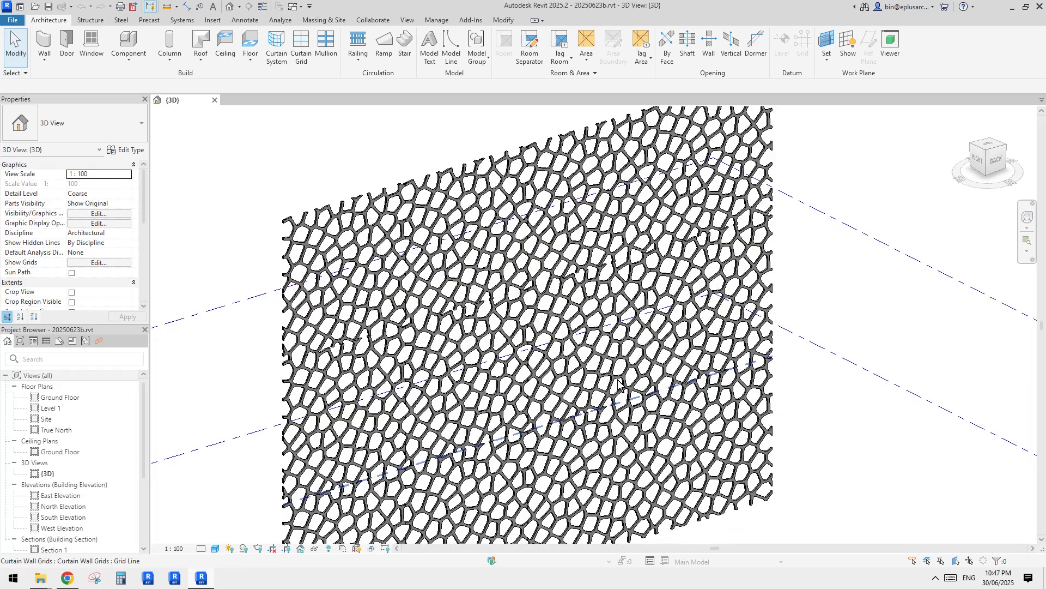
pyautogui.scroll(-2, 593, 372)
pyautogui.keyDown('shift'); pyautogui.moveTo(593, 373); pyautogui.dragTo(623, 376, button='middle'); pyautogui.keyUp('shift')
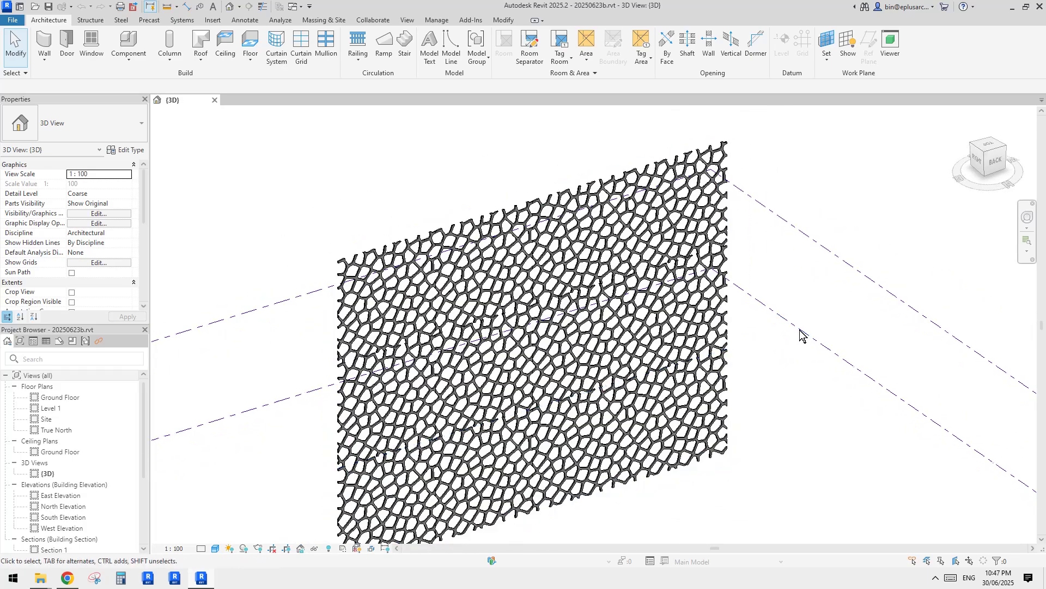